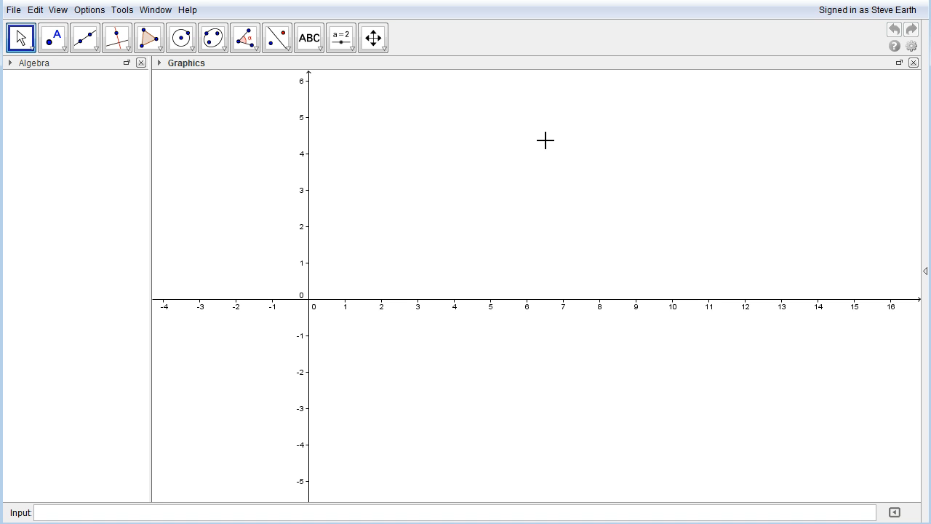
# Define the numbers paperwidth = 8.5 and paperlength = 11
pyautogui.click(95, 513)
pyautogui.write('paperlength = 11')
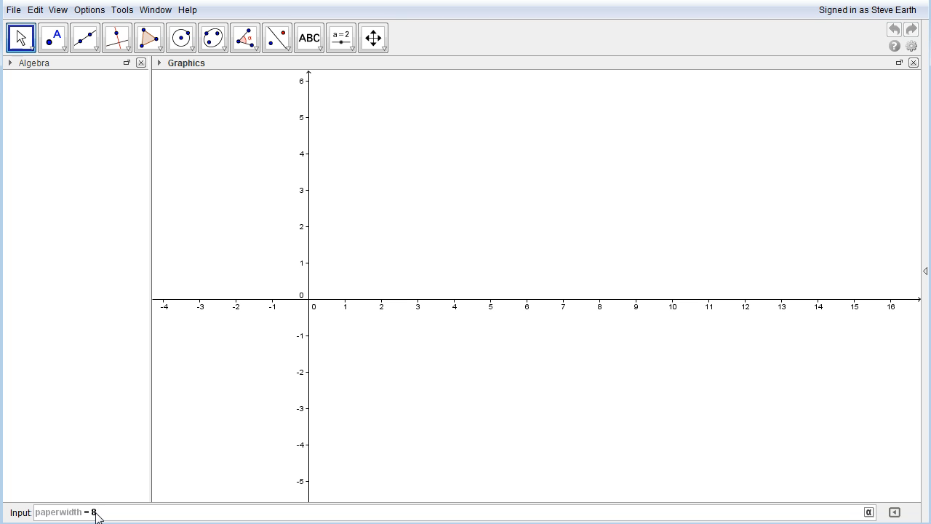
pyautogui.press('Return')
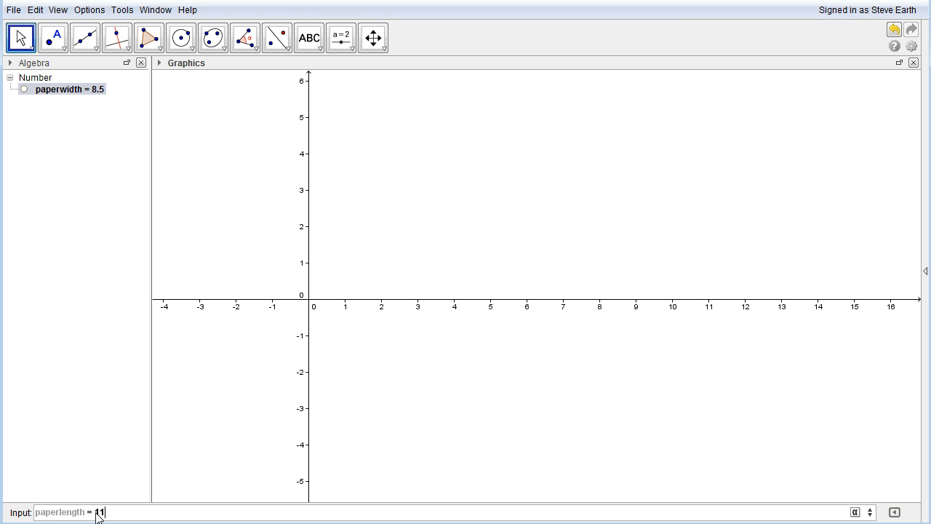
pyautogui.press('Return')
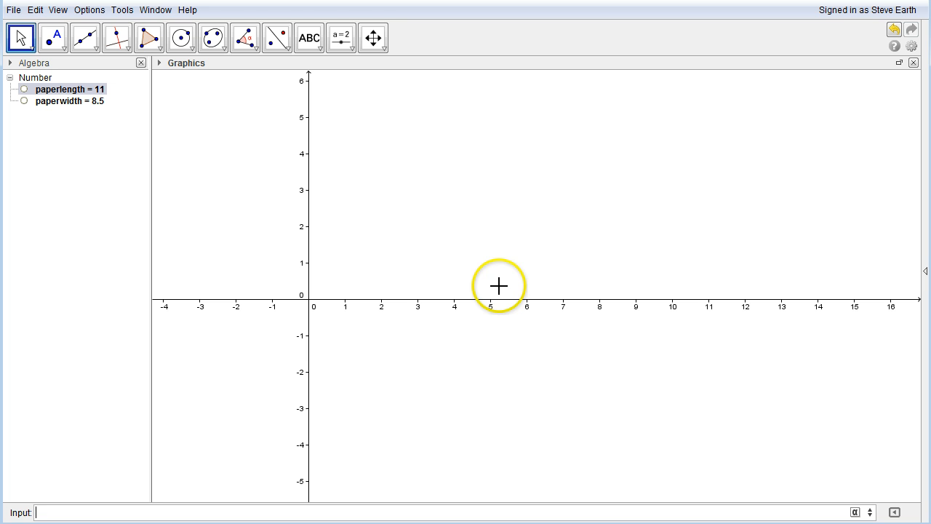
pyautogui.click(82, 43)
pyautogui.click(94, 48)
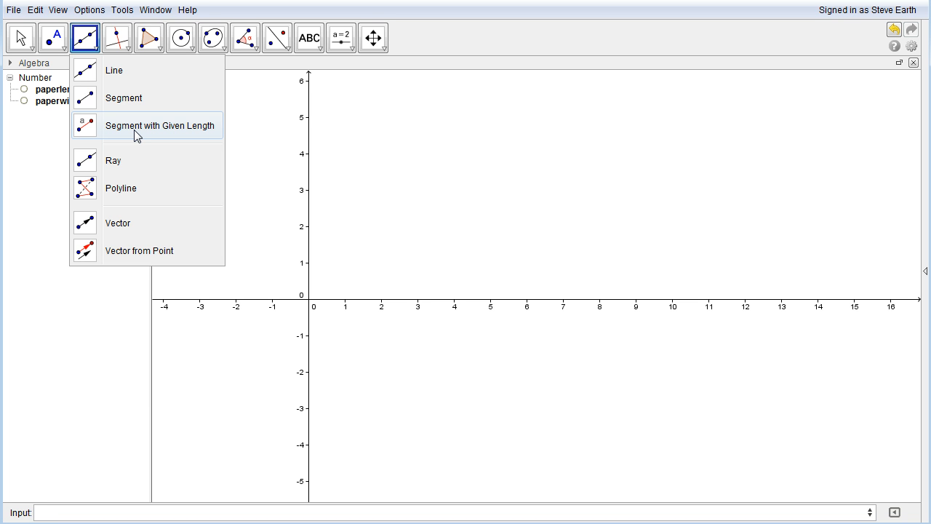
pyautogui.click(92, 69)
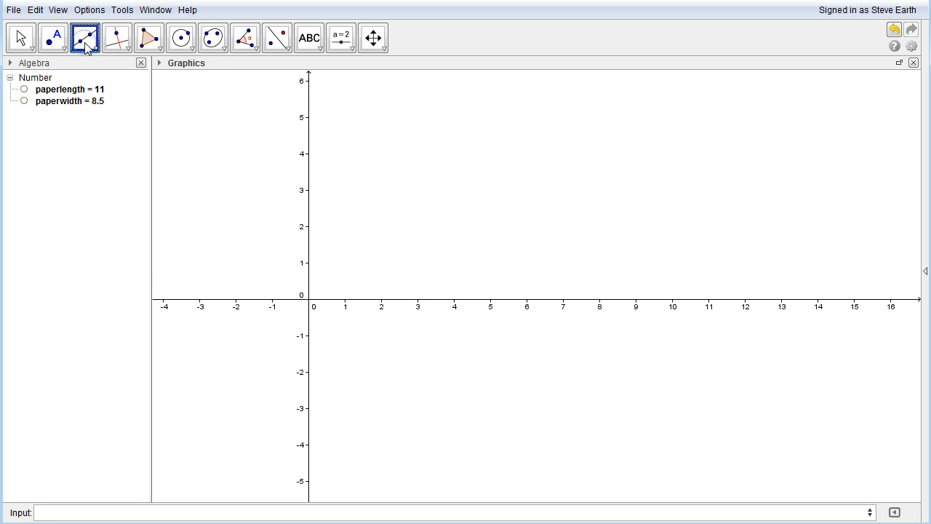
pyautogui.click(86, 43)
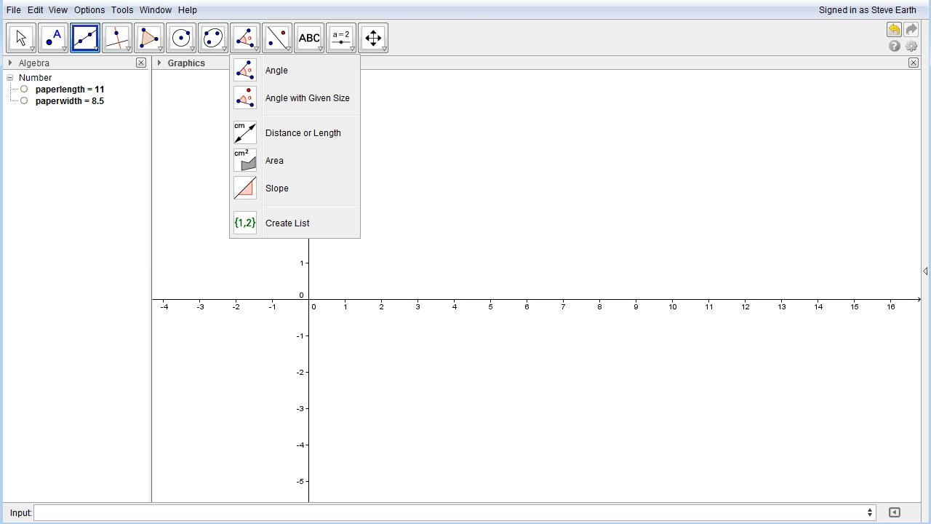
pyautogui.click(17, 37)
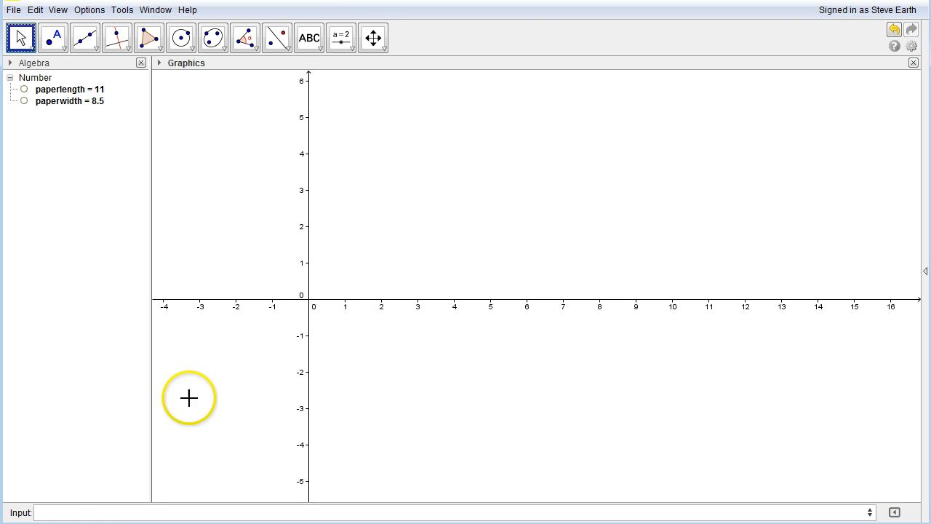
# Hide the coordinate axes in the graphics view
pyautogui.click(373, 37)
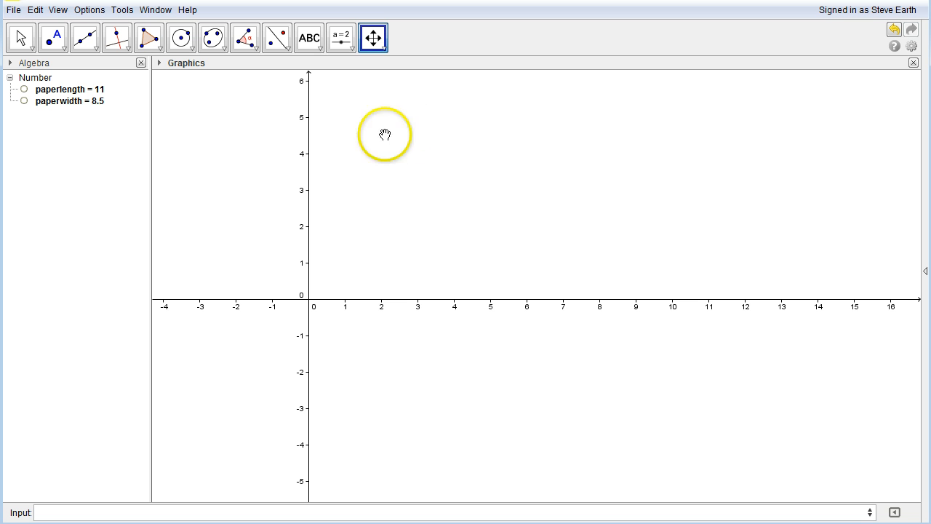
pyautogui.rightClick(453, 206)
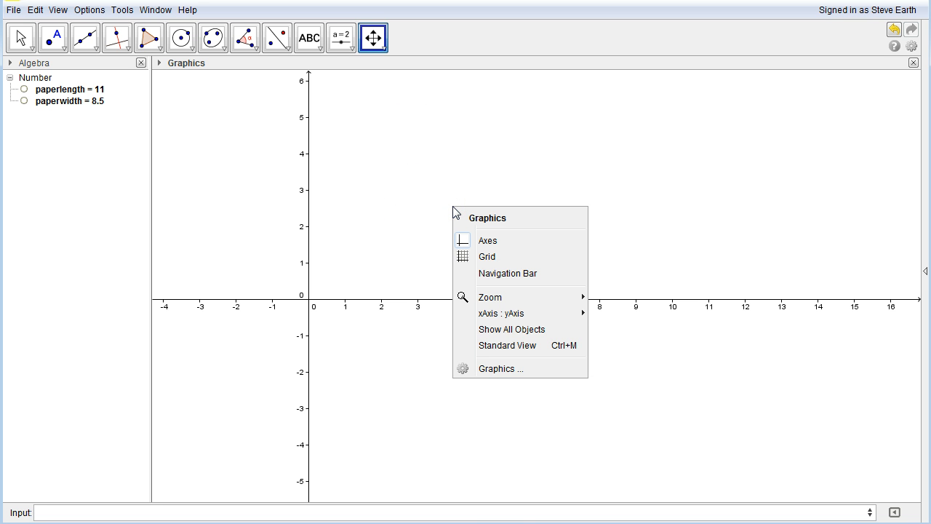
pyautogui.click(486, 241)
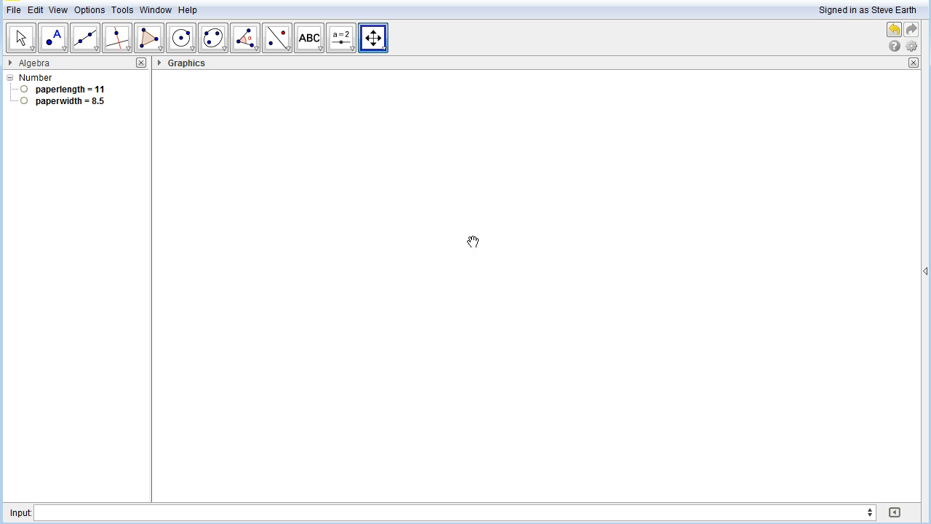
# Create a segment with given length paperwidth, starting from a new point at about (-2.5, -4)
pyautogui.click(91, 42)
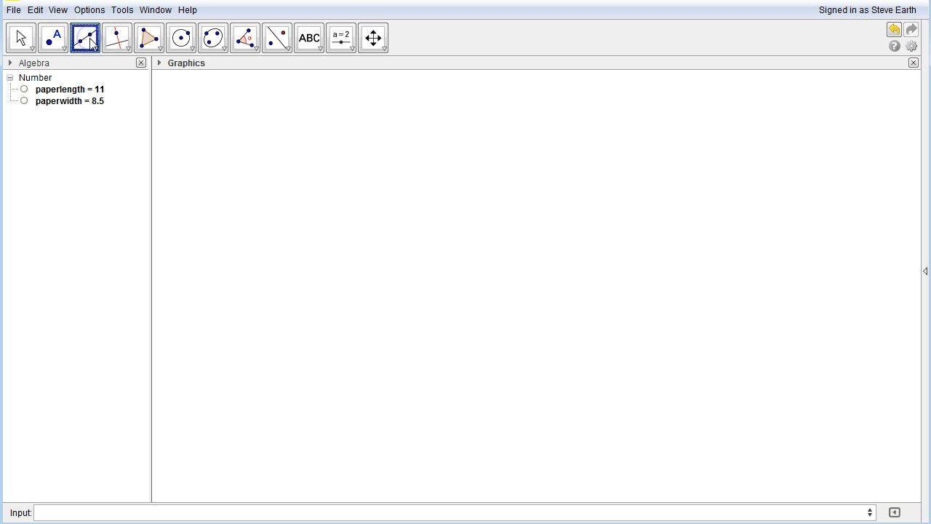
pyautogui.click(91, 42)
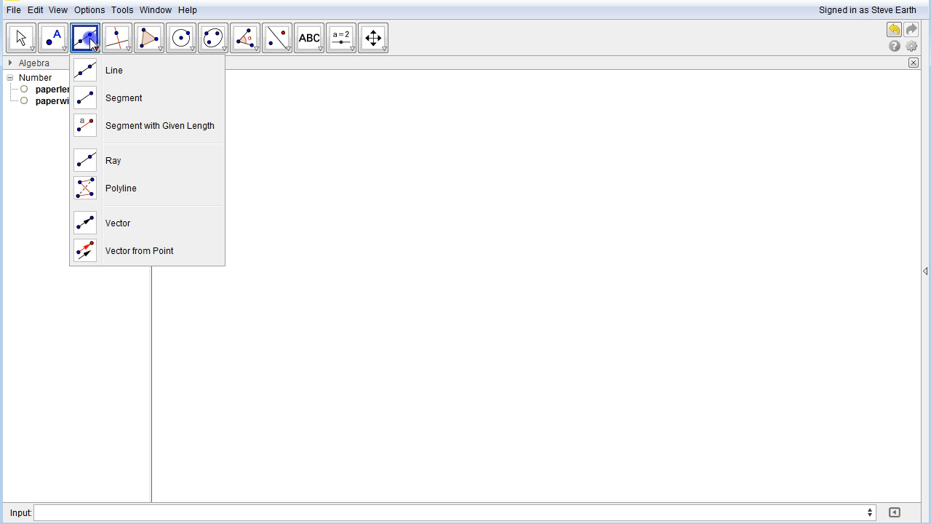
pyautogui.click(125, 131)
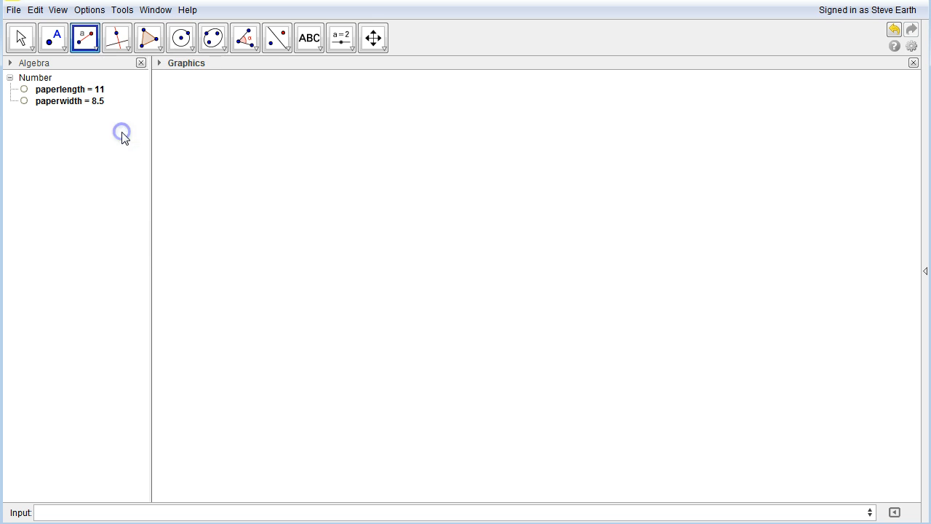
pyautogui.click(219, 443)
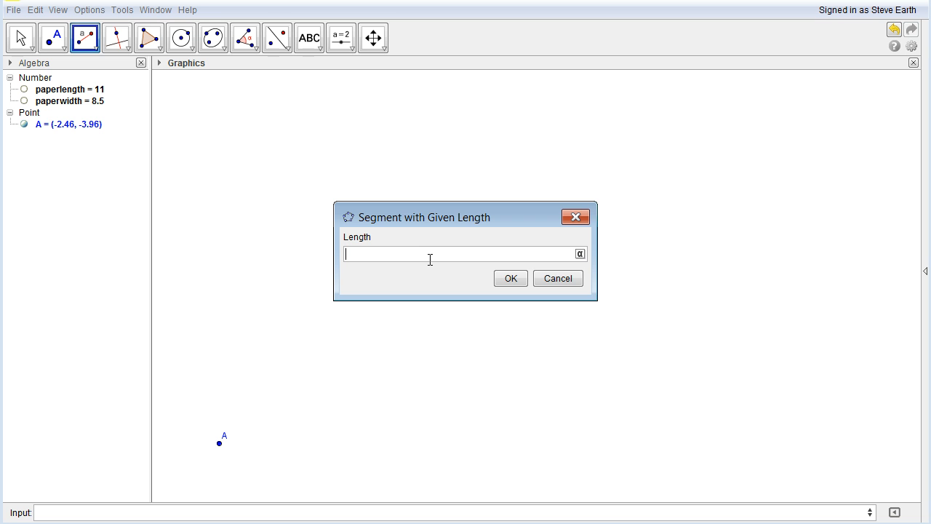
pyautogui.write('paperwidth')
pyautogui.press('Return')
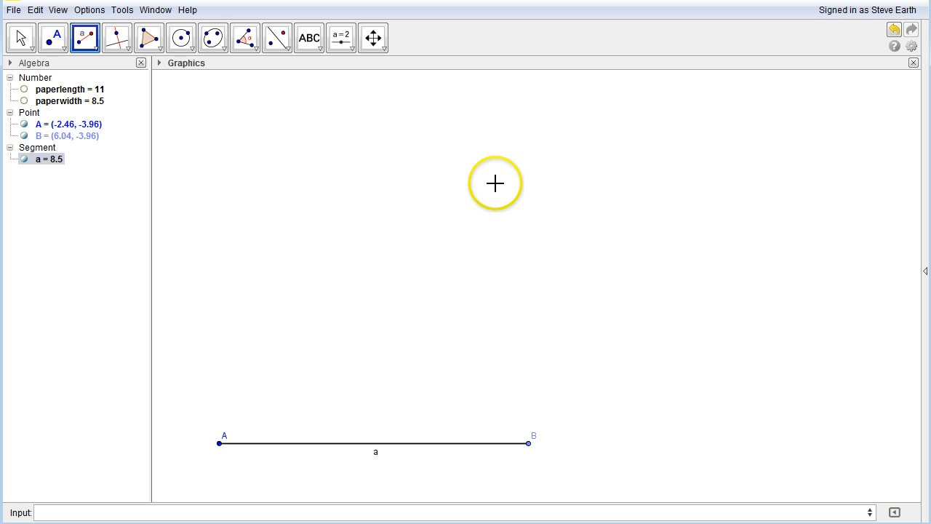
# Create a second segment with given length paperlength, starting from point A
pyautogui.click(87, 43)
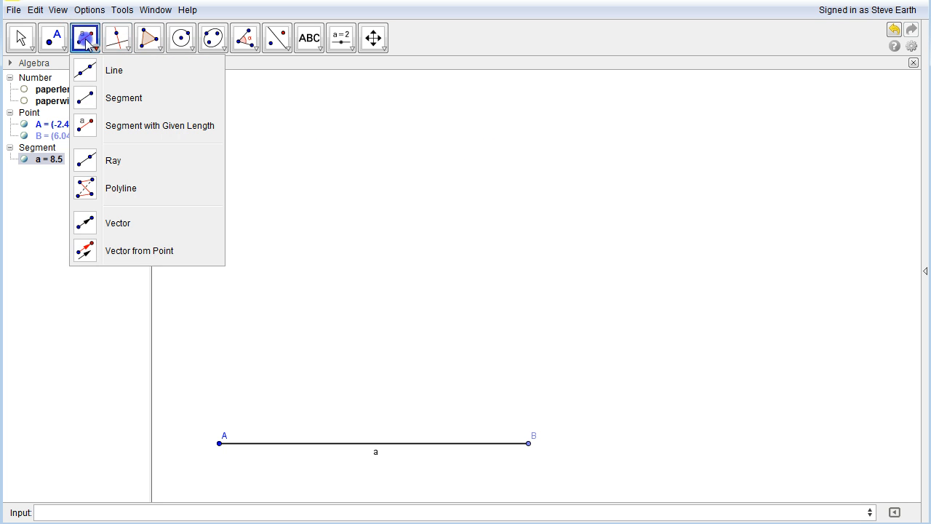
pyautogui.click(151, 126)
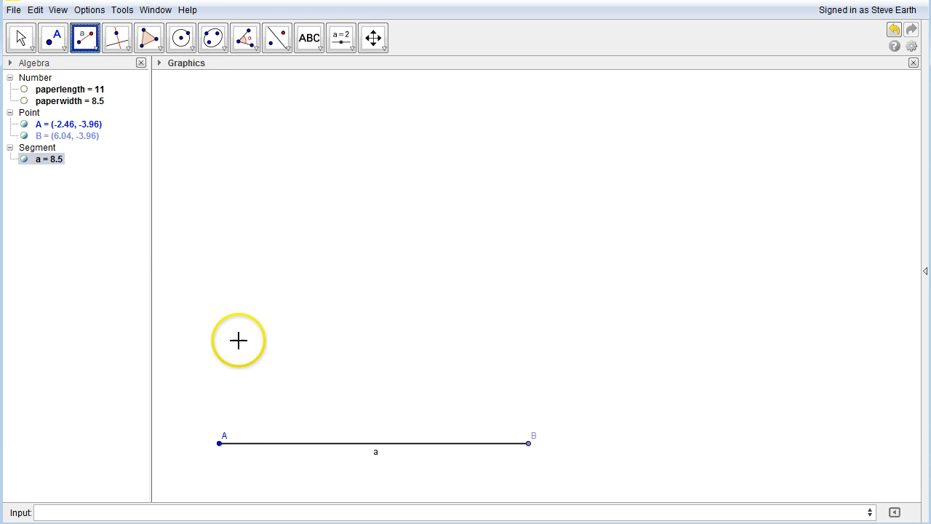
pyautogui.click(220, 444)
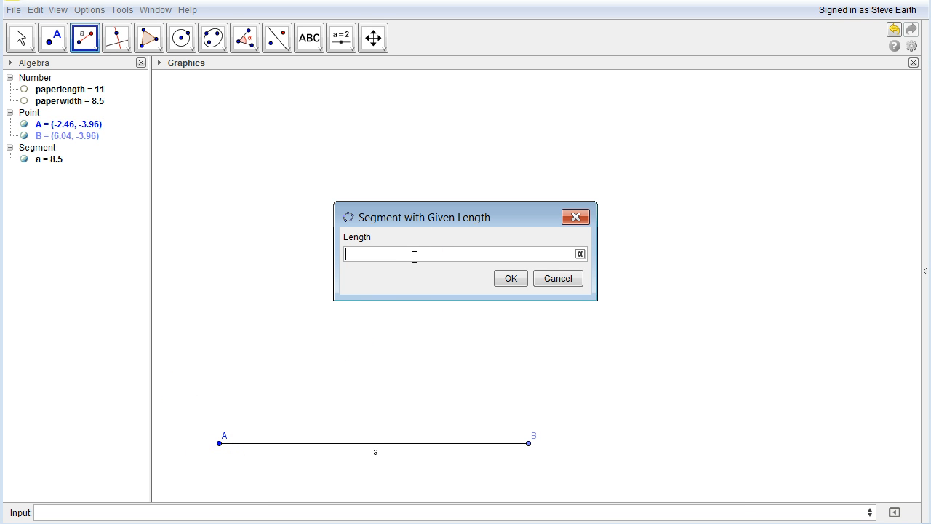
pyautogui.write('paperlength')
pyautogui.press('Return')
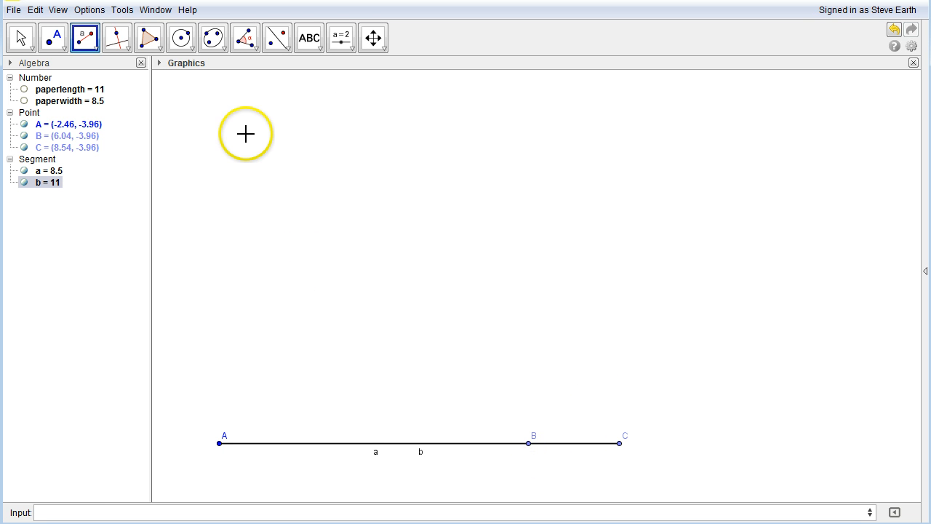
# Rotate segment b by 90° about point A with the command rotate(b,90°,A)
pyautogui.click(42, 512)
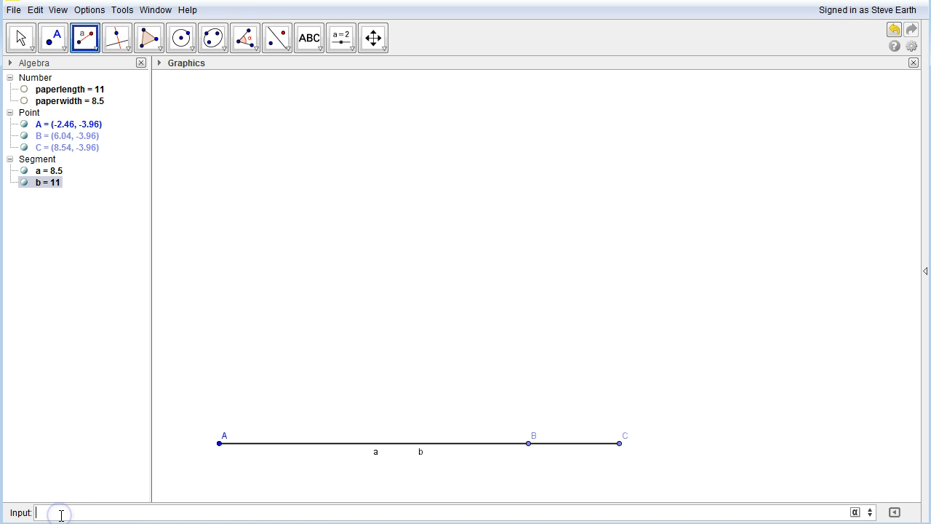
pyautogui.write('rotate(')
pyautogui.click(101, 506)
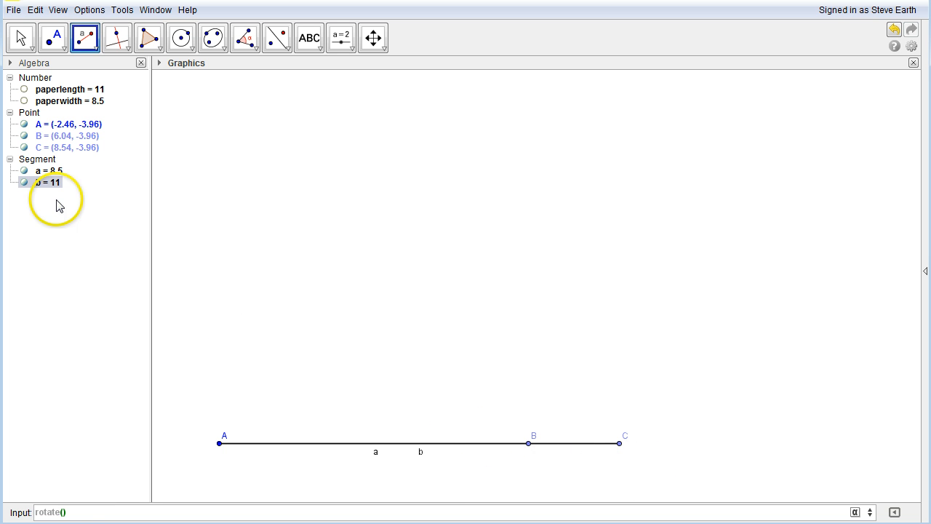
pyautogui.write('b,90')
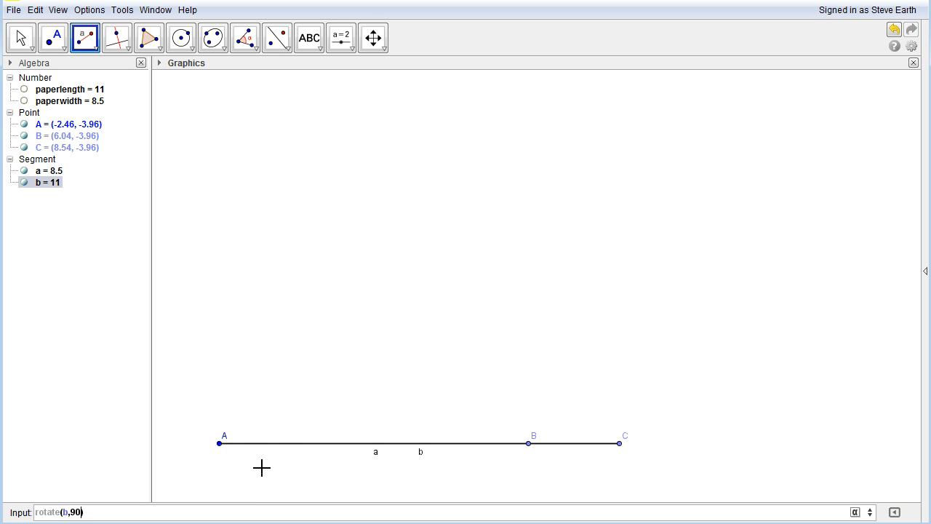
pyautogui.click(262, 464)
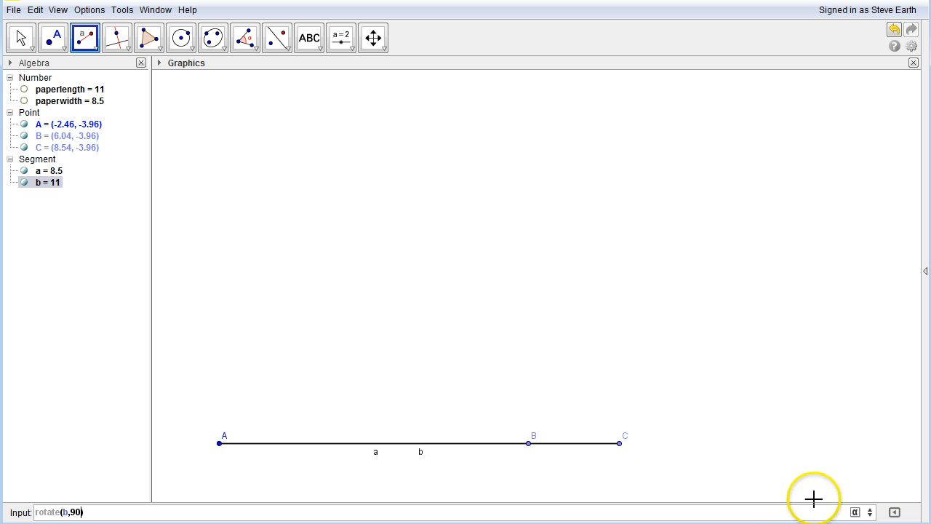
pyautogui.click(855, 512)
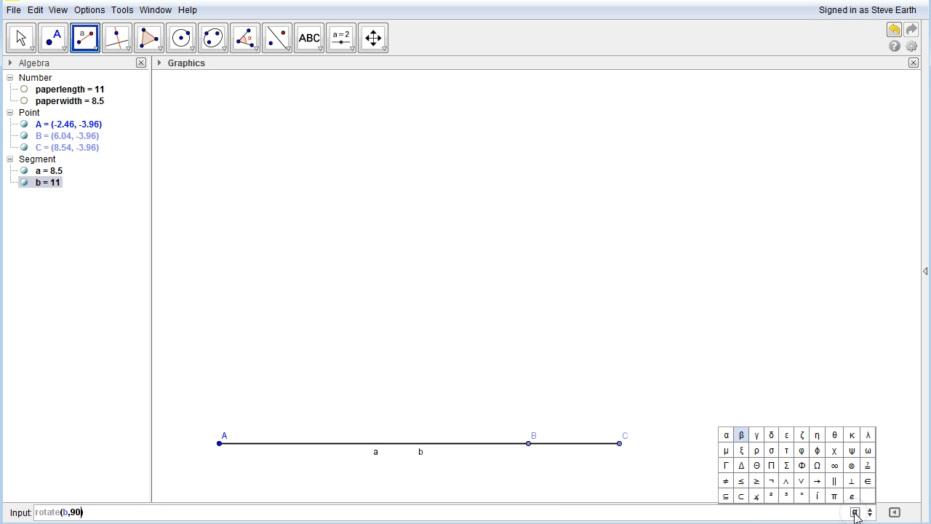
pyautogui.click(802, 495)
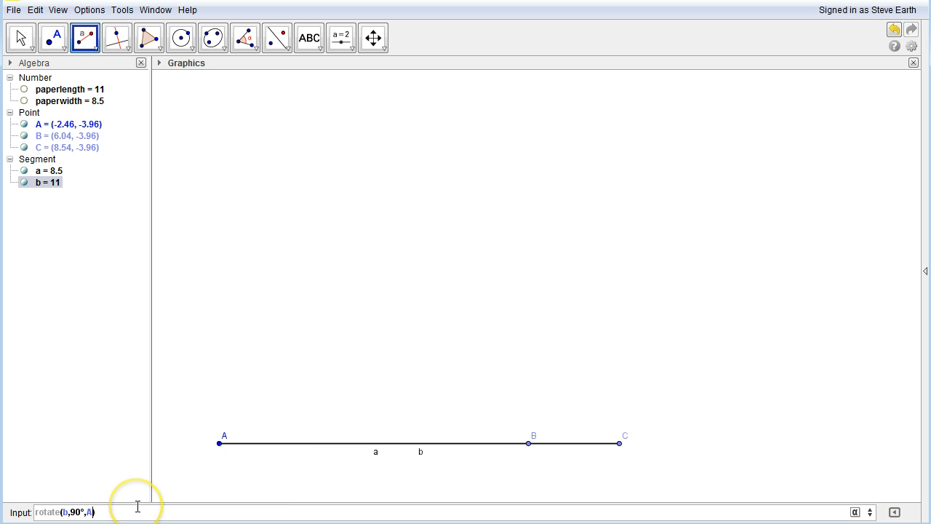
pyautogui.press('Return')
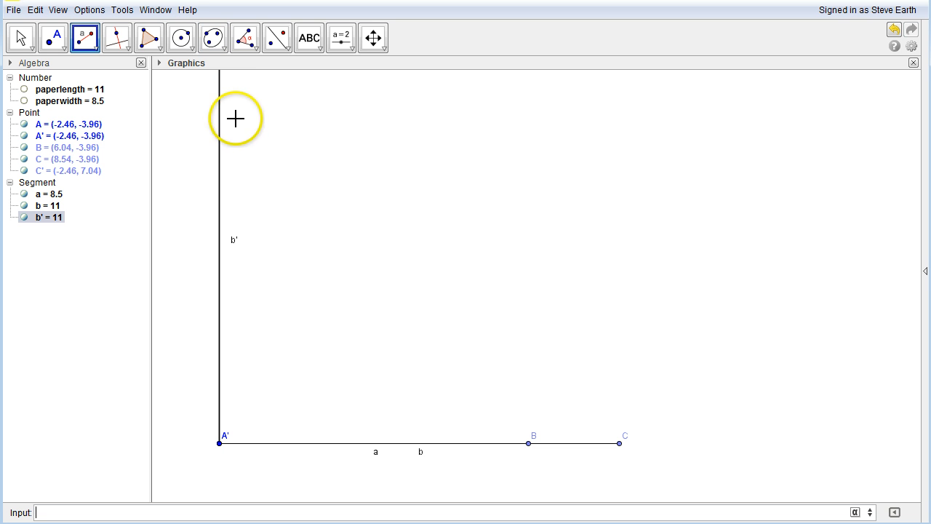
# Hide the original horizontal segment b, keeping its rotated copy shown
pyautogui.click(367, 41)
pyautogui.click(374, 46)
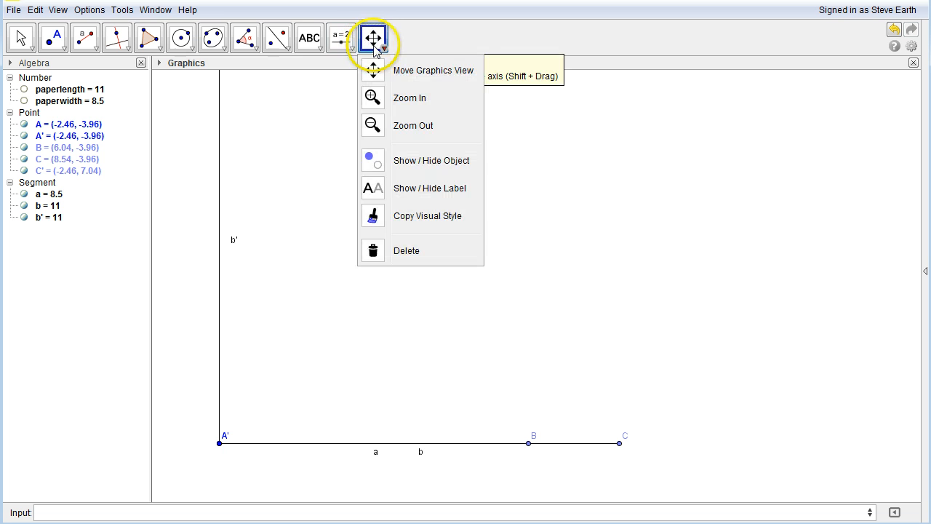
pyautogui.click(376, 127)
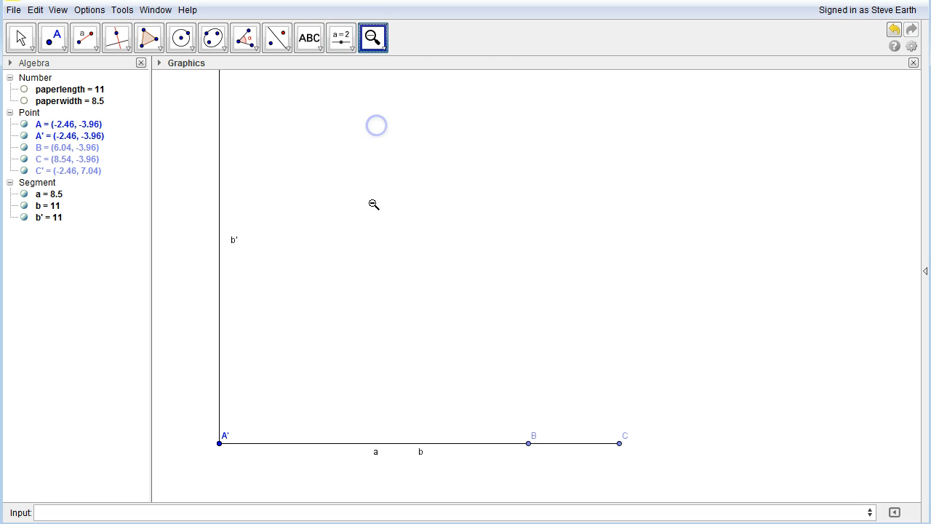
pyautogui.click(288, 343)
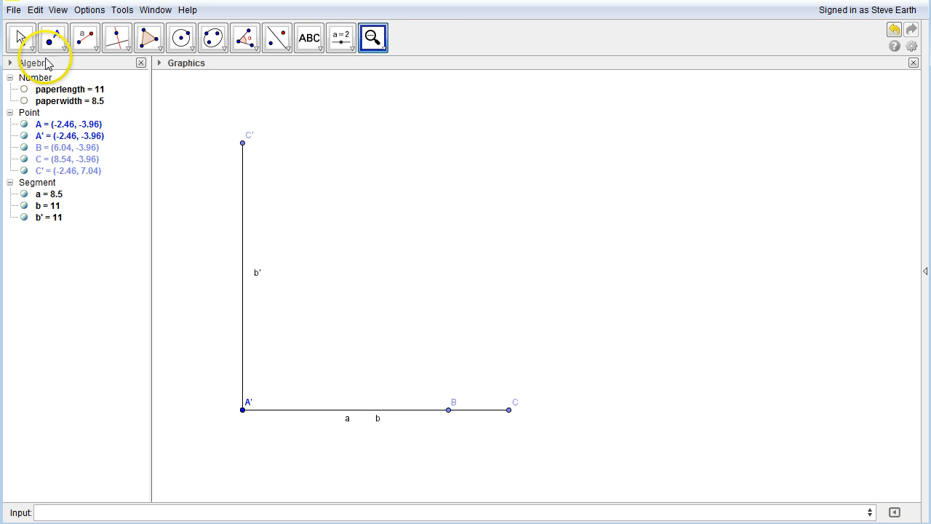
pyautogui.click(32, 46)
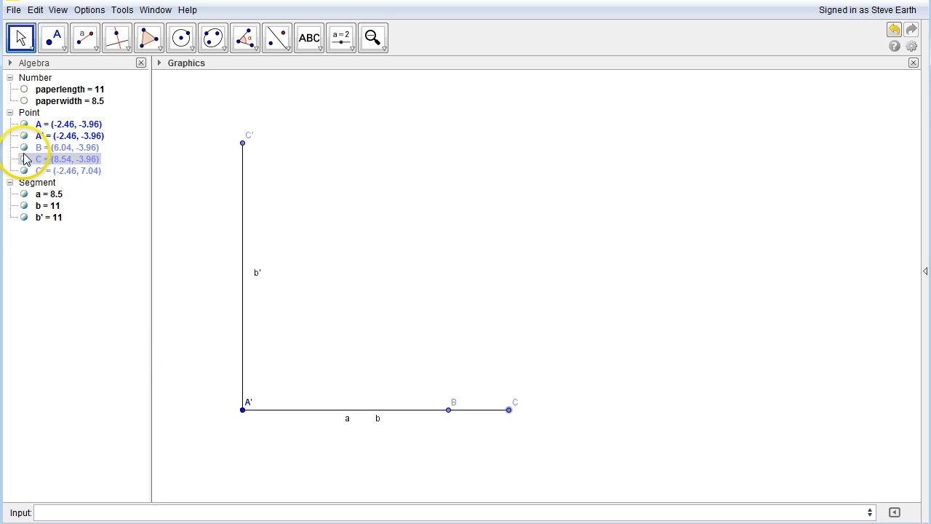
pyautogui.click(20, 218)
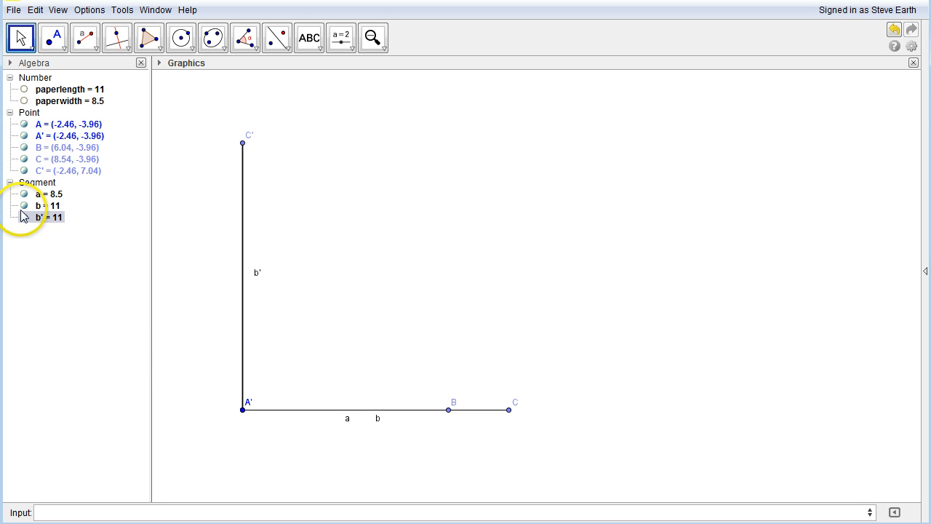
pyautogui.click(28, 171)
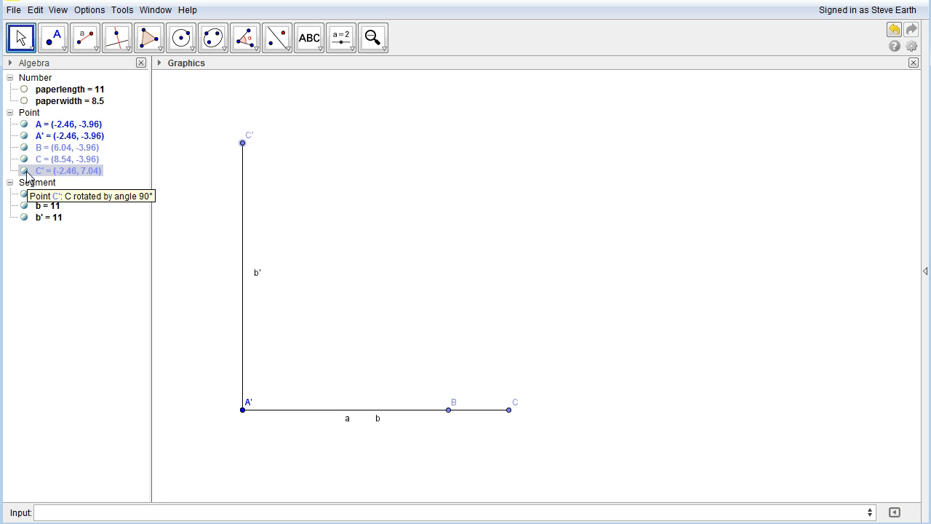
pyautogui.click(26, 195)
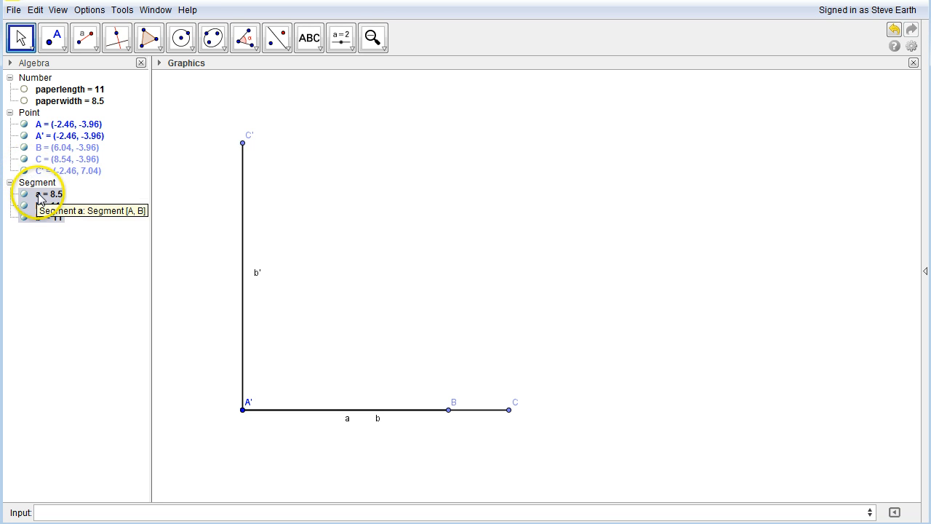
pyautogui.click(26, 206)
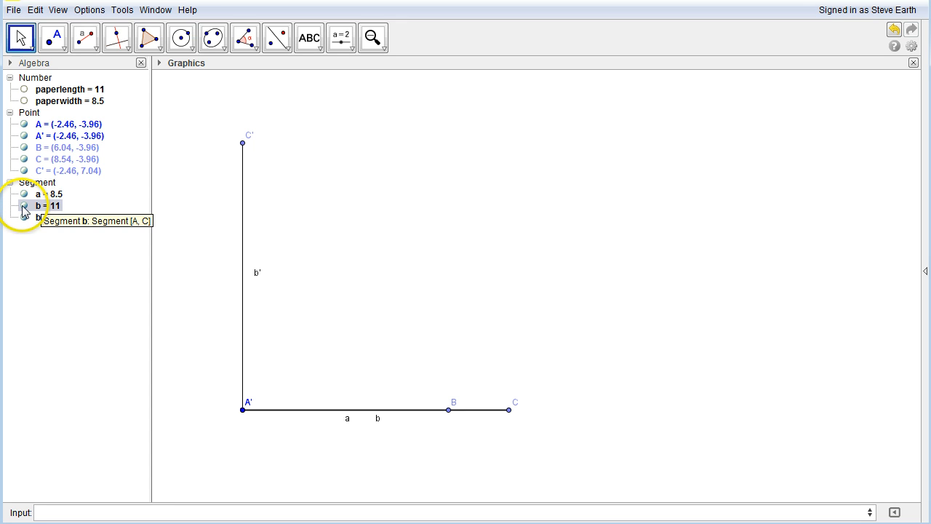
pyautogui.click(24, 206)
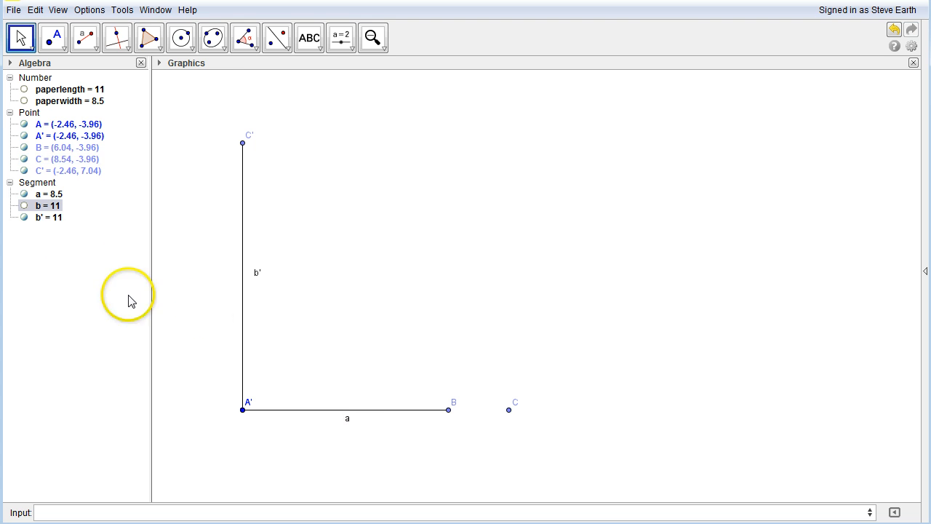
# Hide point C and construct lines perpendicular to segment b' through C' and to segment a through B
pyautogui.click(22, 162)
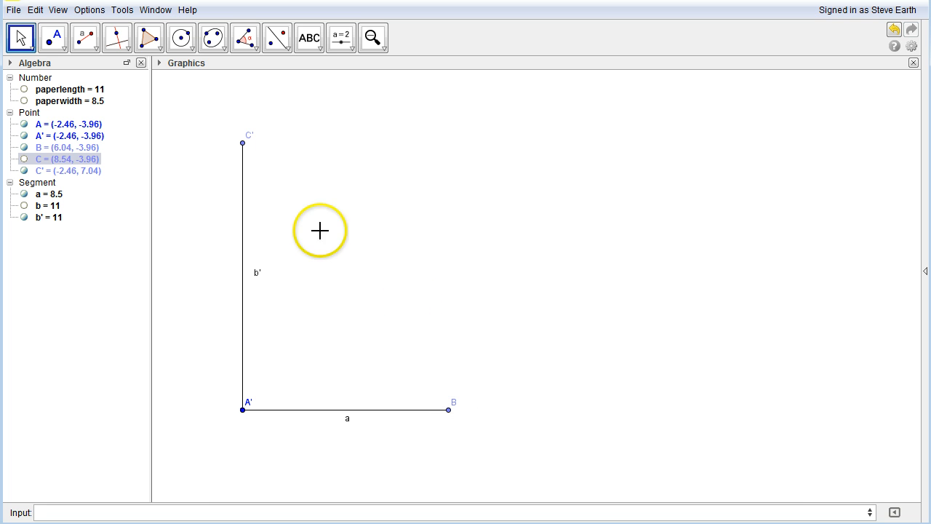
pyautogui.click(114, 51)
pyautogui.click(140, 70)
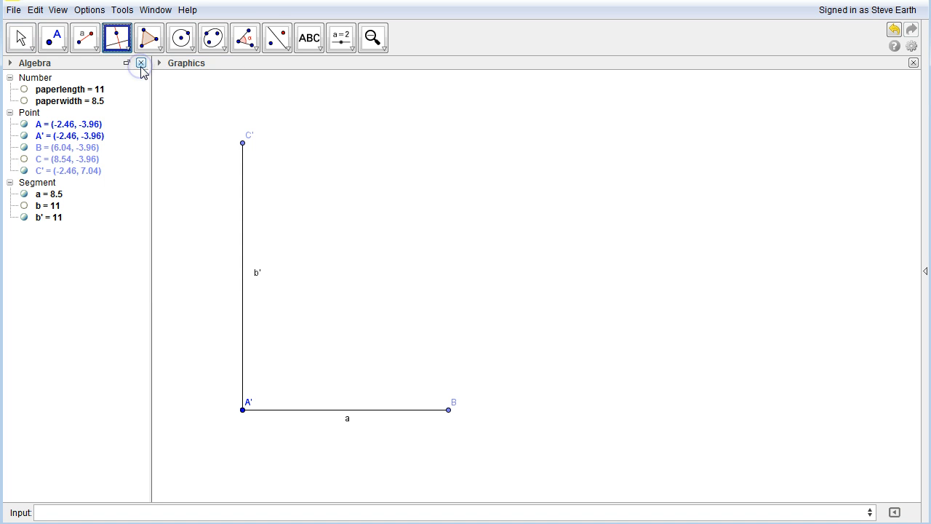
pyautogui.click(243, 143)
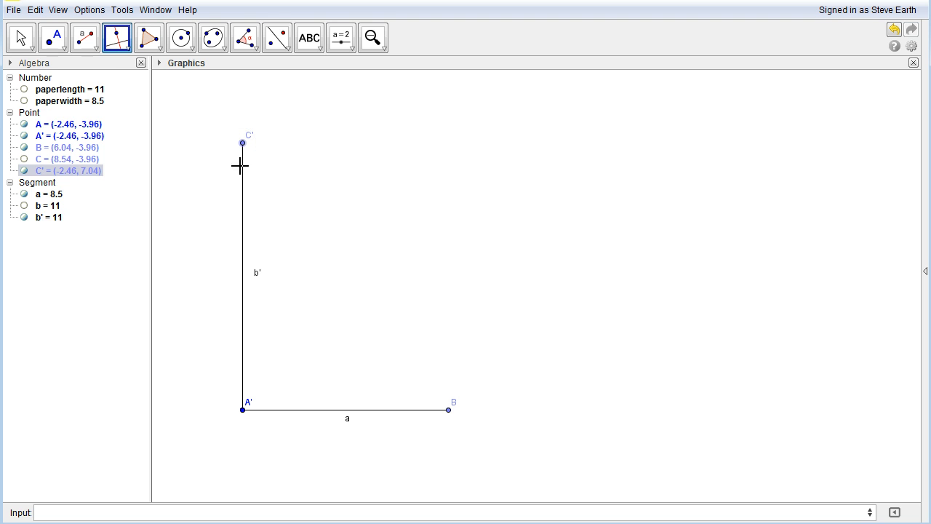
pyautogui.click(243, 166)
pyautogui.click(462, 181)
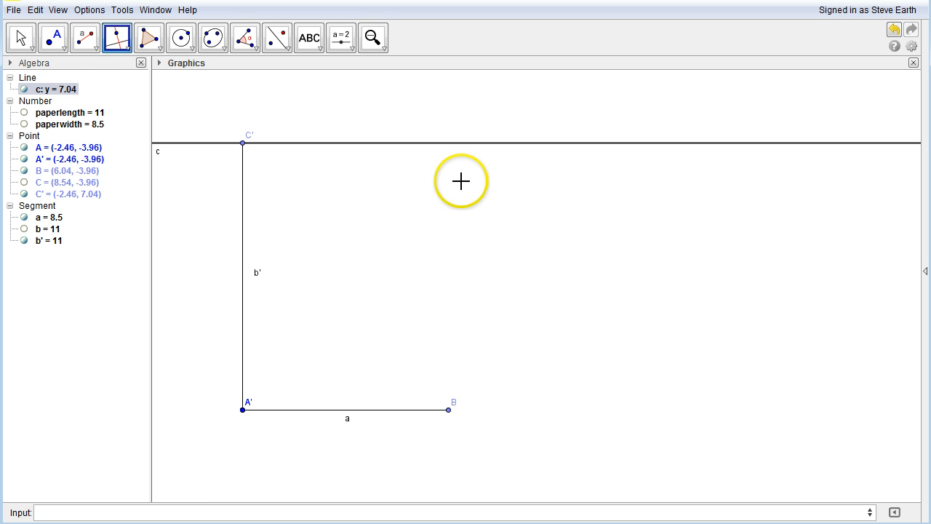
pyautogui.click(449, 411)
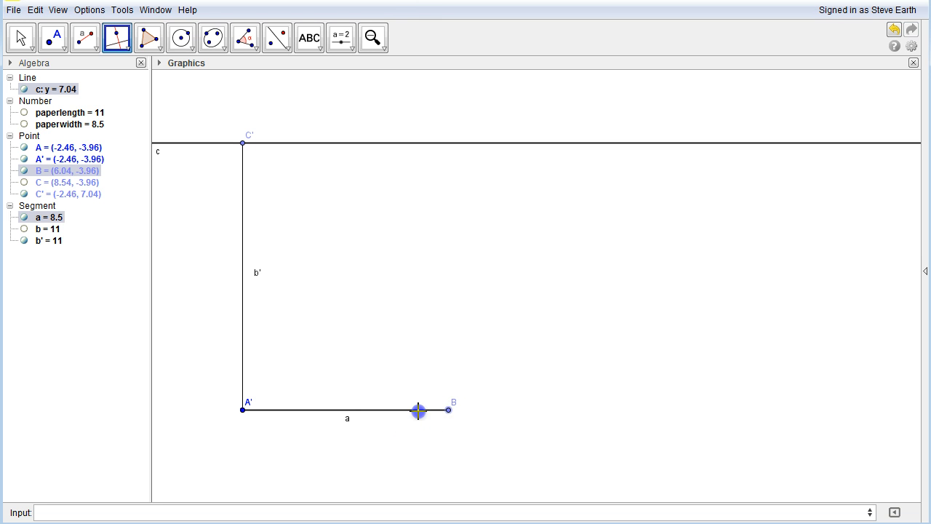
pyautogui.click(419, 411)
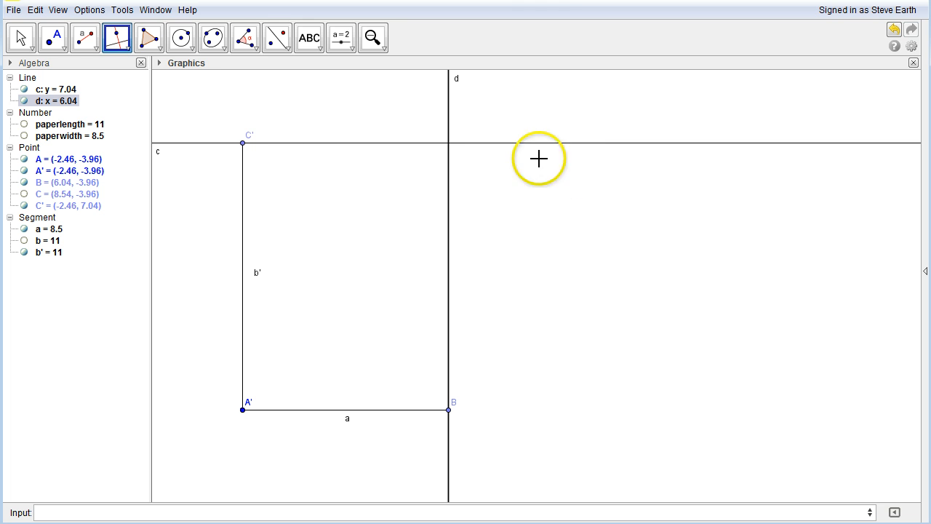
# Mark the intersection of perpendicular lines c and d with a point and hide both lines
pyautogui.click(58, 48)
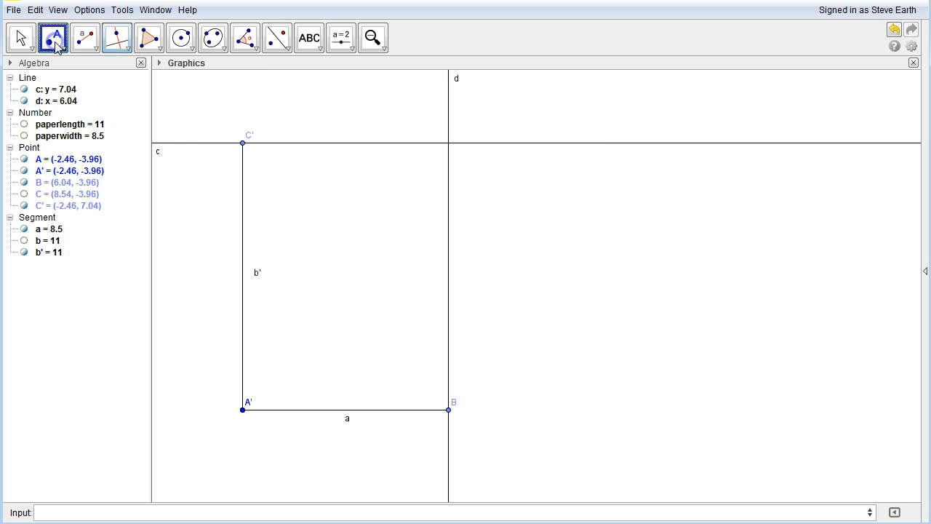
pyautogui.click(449, 143)
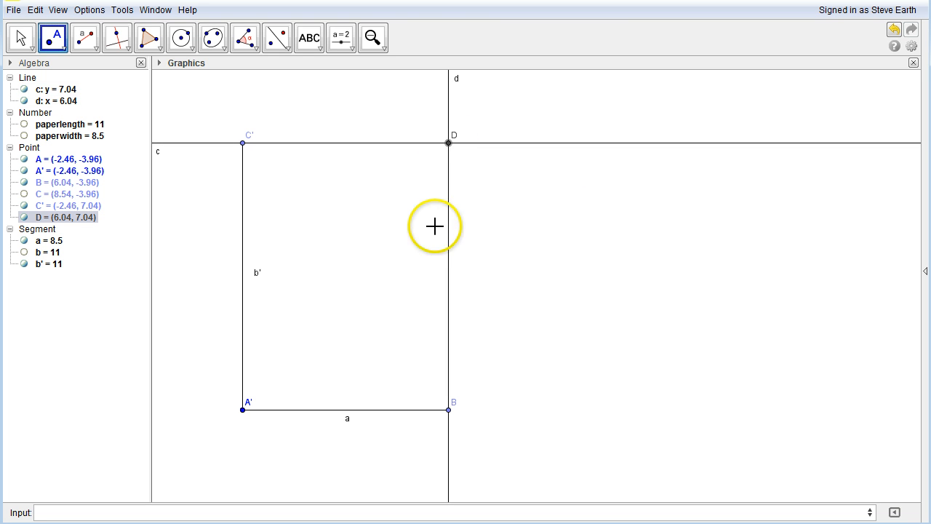
pyautogui.click(24, 102)
pyautogui.click(24, 90)
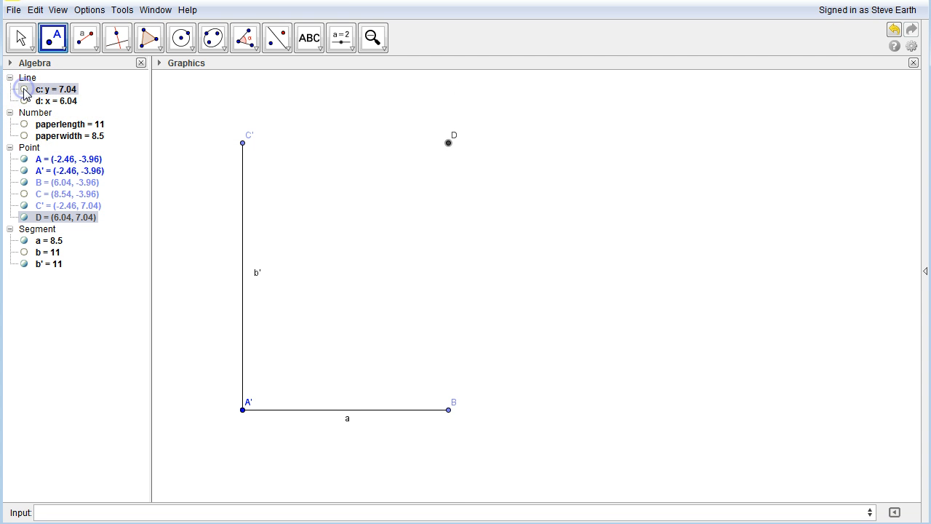
# Draw segments from C' to D and from D to B to close the paper's rectangle
pyautogui.click(91, 45)
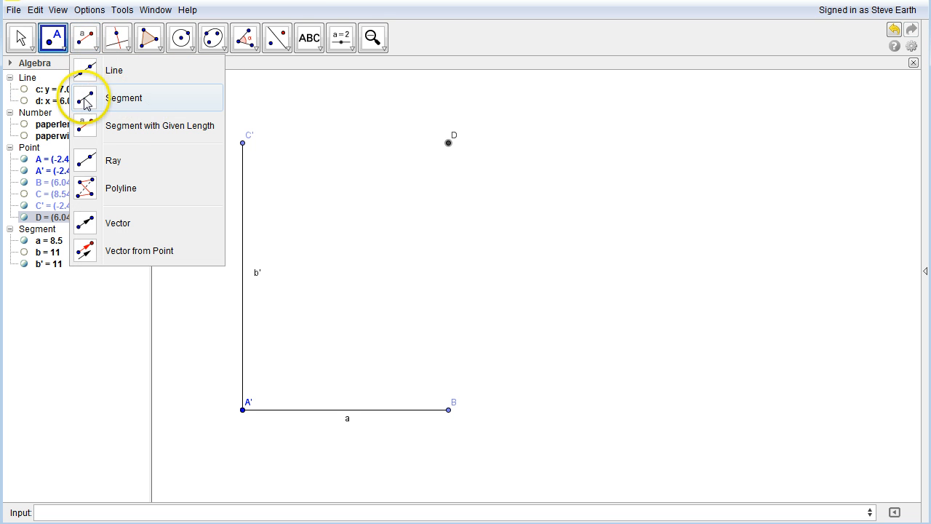
pyautogui.click(109, 99)
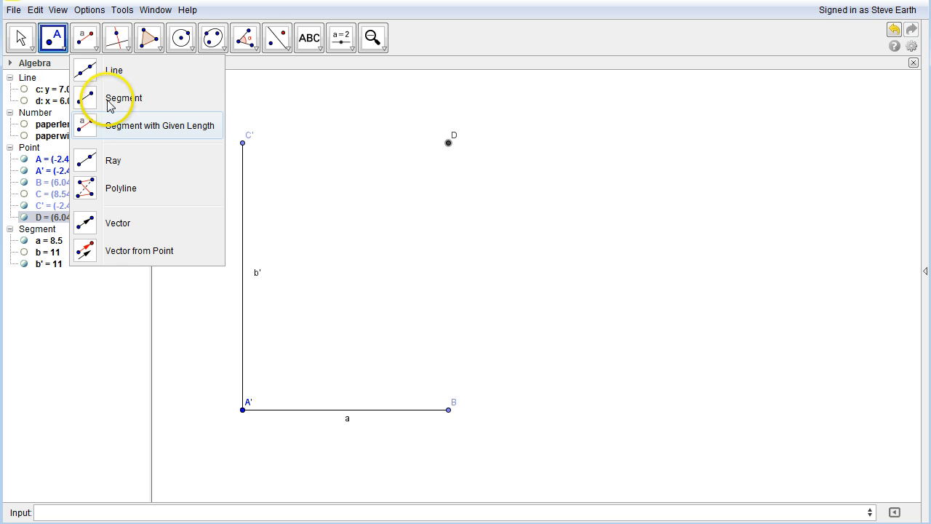
pyautogui.click(241, 143)
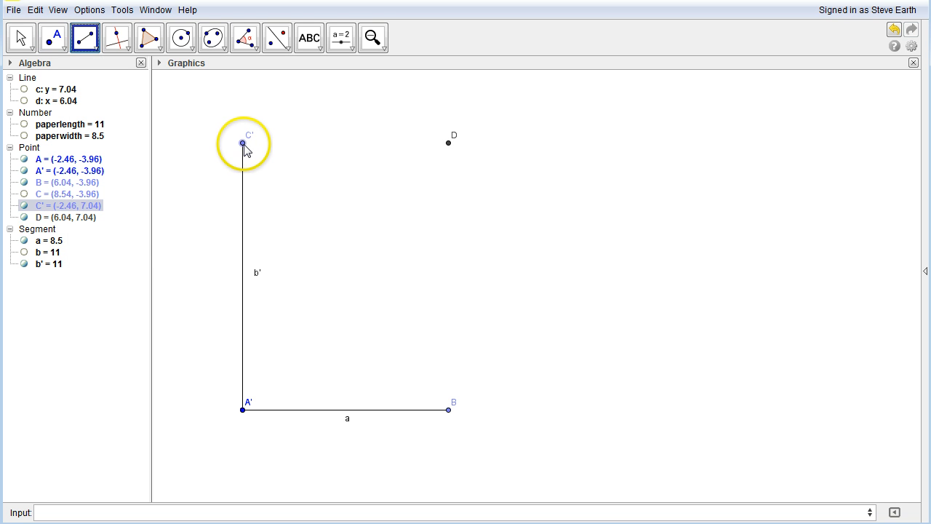
pyautogui.click(447, 144)
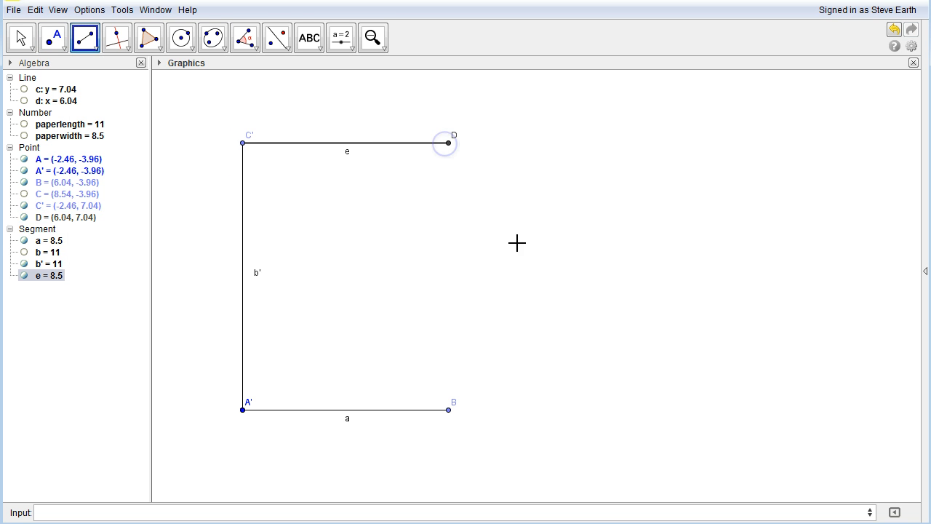
pyautogui.click(449, 144)
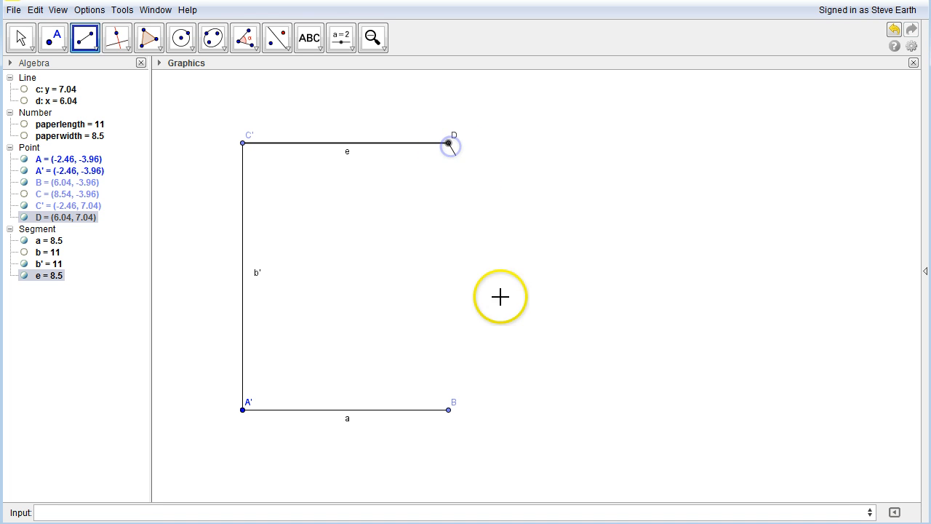
pyautogui.click(449, 410)
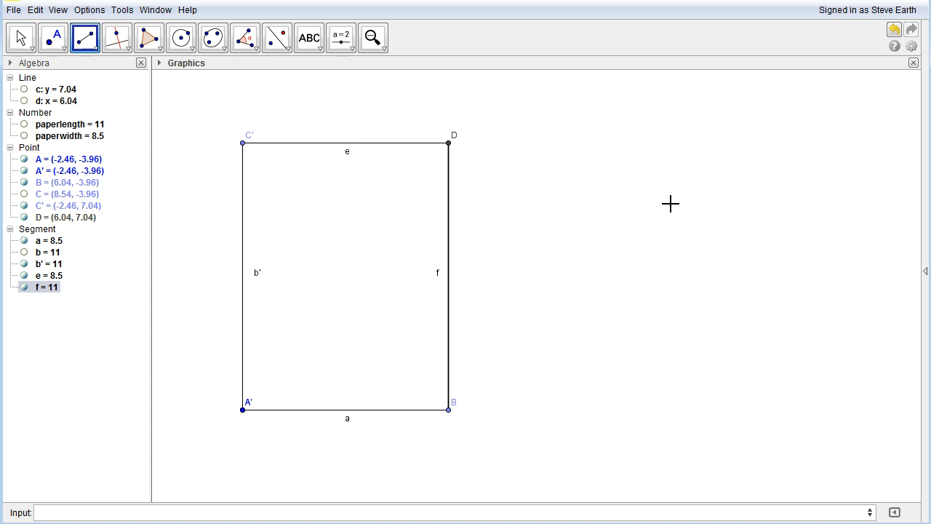
# Define a number named cutsize with the value 2
pyautogui.click(22, 38)
pyautogui.click(683, 218)
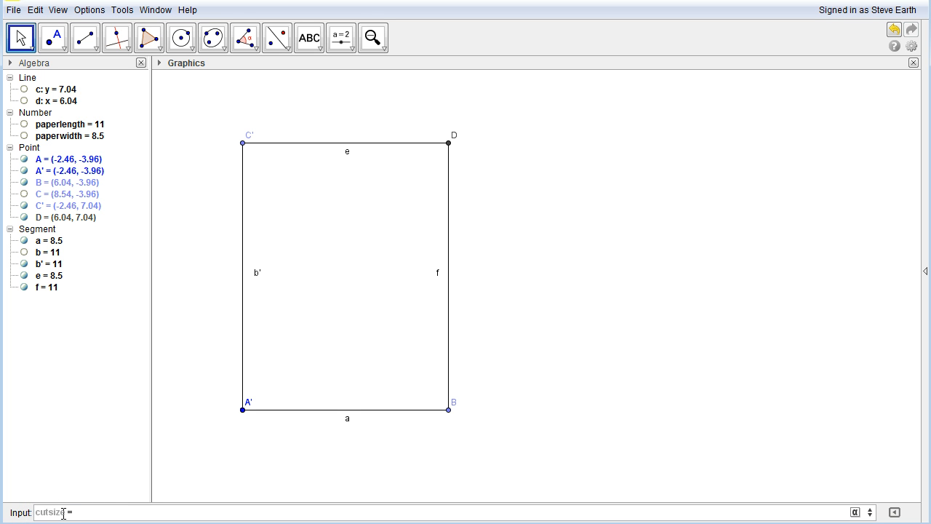
pyautogui.press('Return')
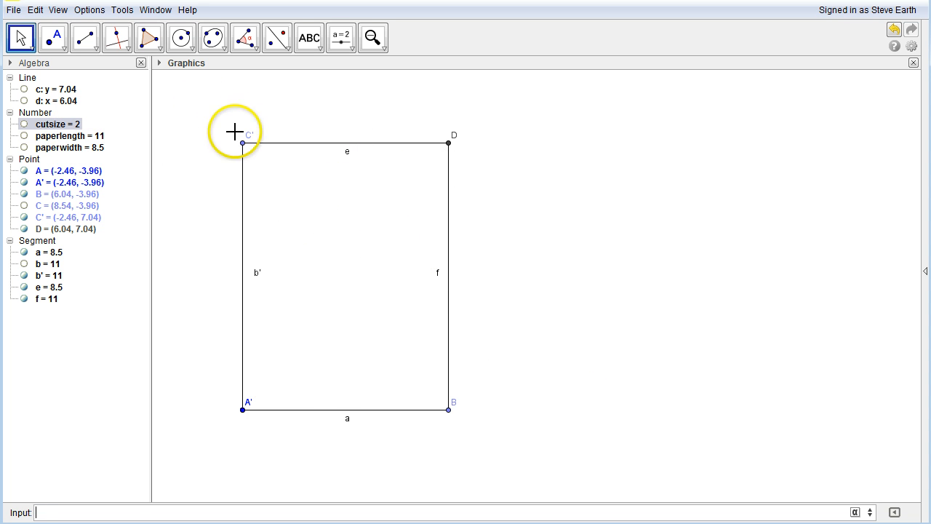
# Draw a circle centred on corner C' with radius cutsize, using Circle with Center and Radius
pyautogui.click(184, 42)
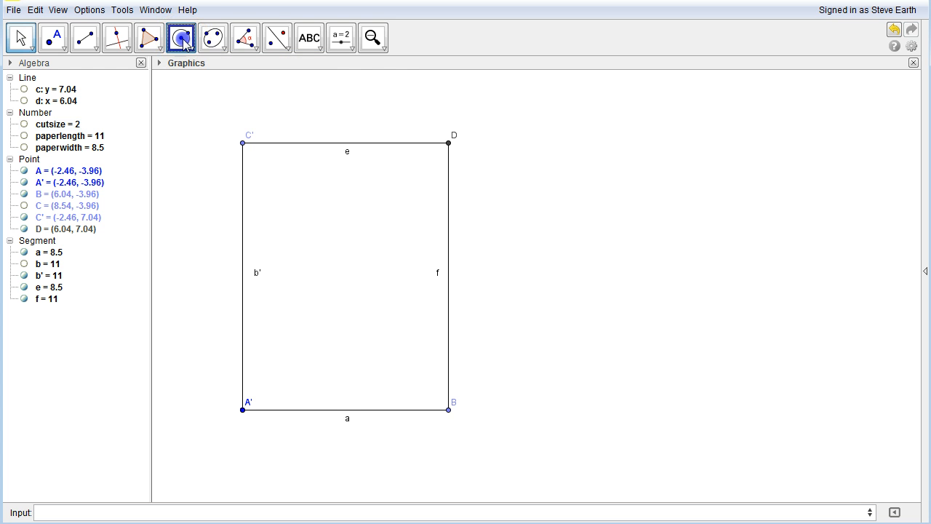
pyautogui.click(186, 43)
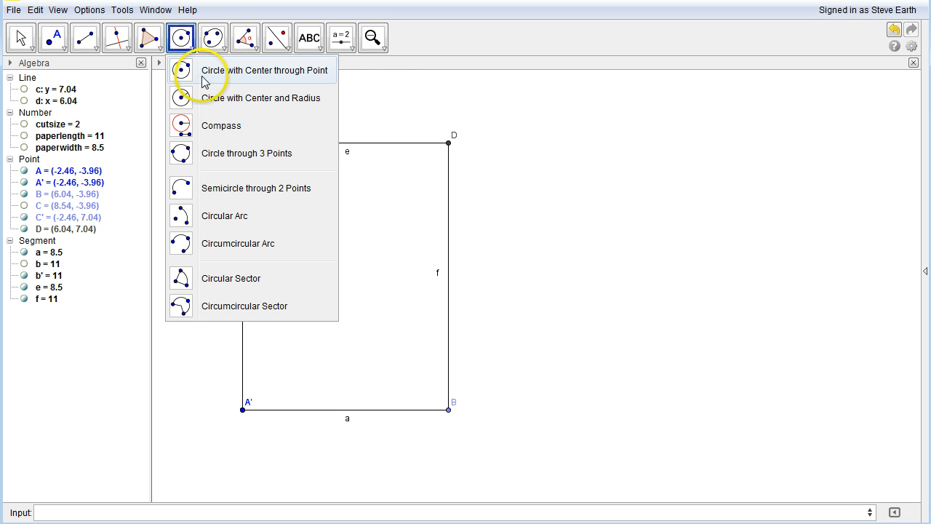
pyautogui.click(244, 99)
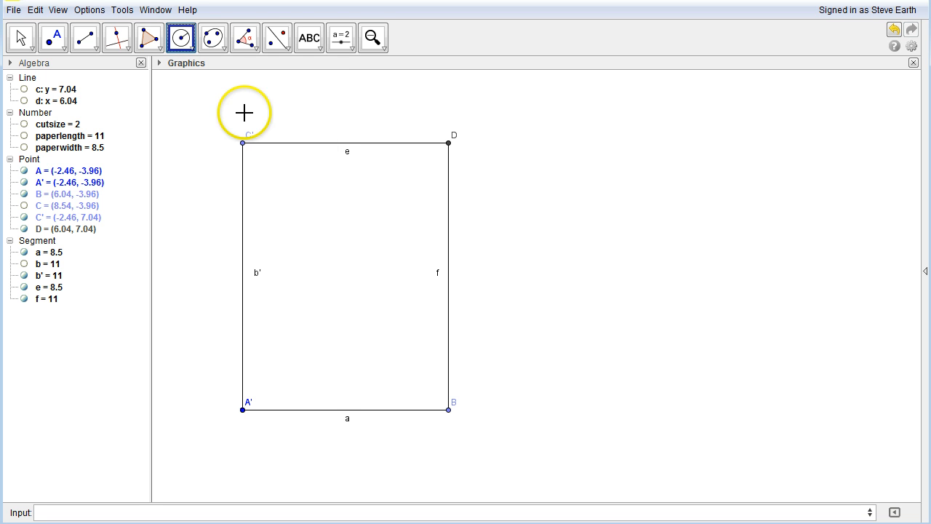
pyautogui.click(242, 143)
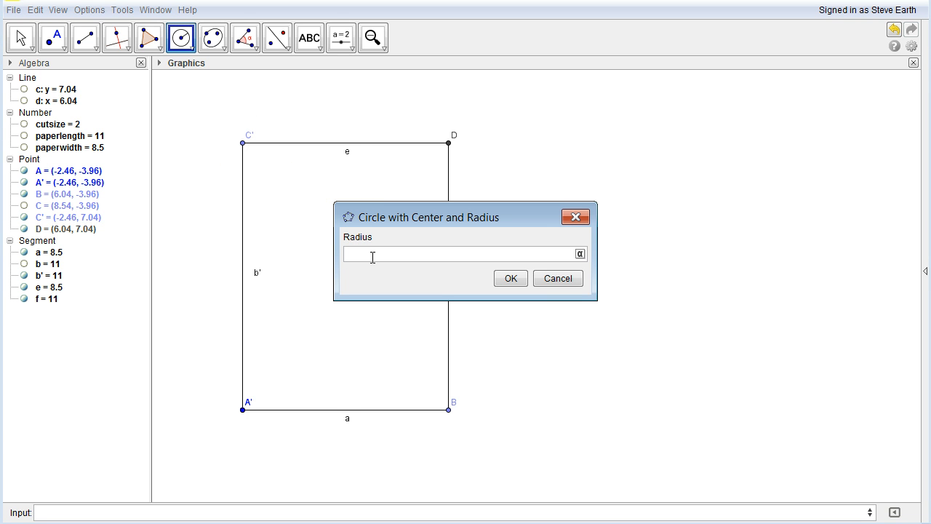
pyautogui.write('cutsize')
pyautogui.press('Return')
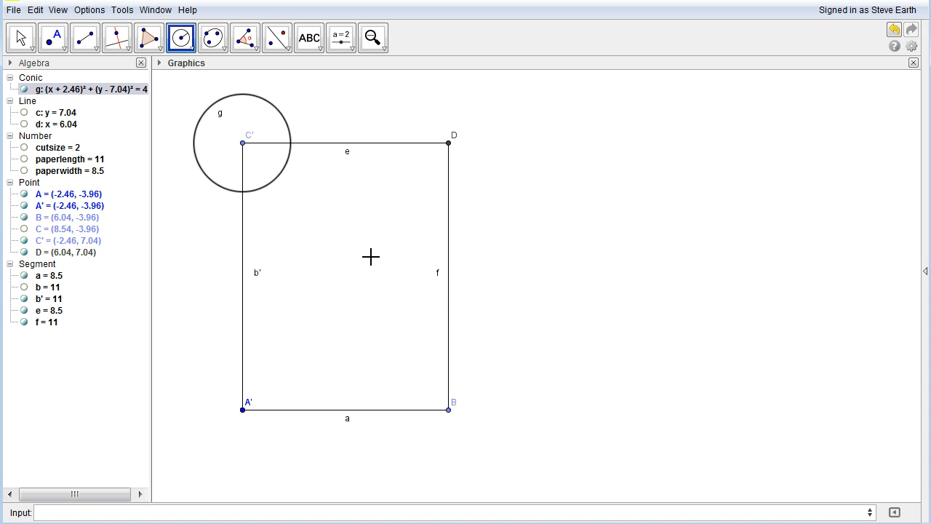
# Draw circles with radius cutsize centred on the other three corners, D, B and A'
pyautogui.click(448, 144)
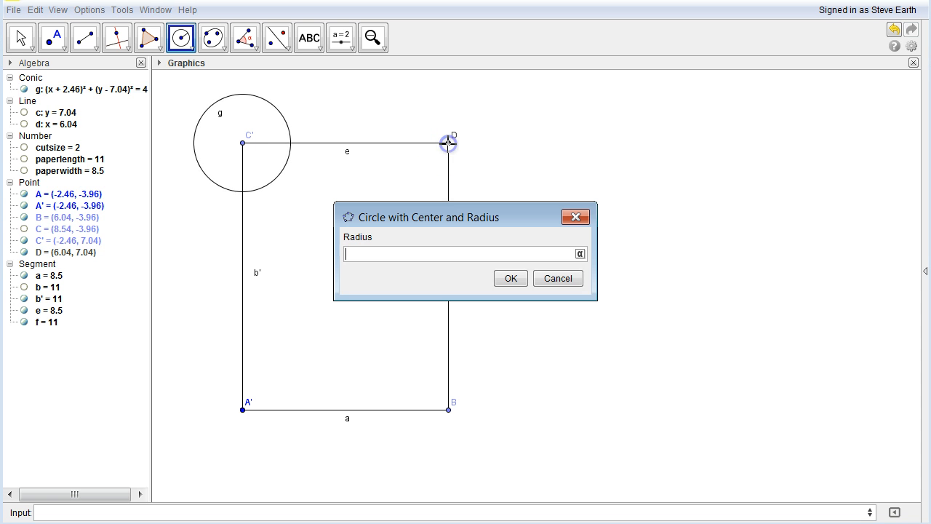
pyautogui.click(413, 254)
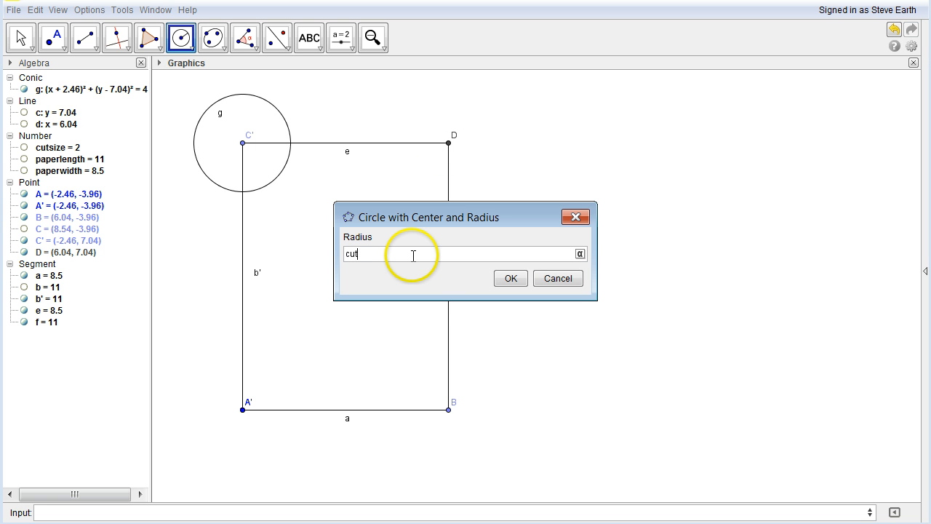
pyautogui.press('Return')
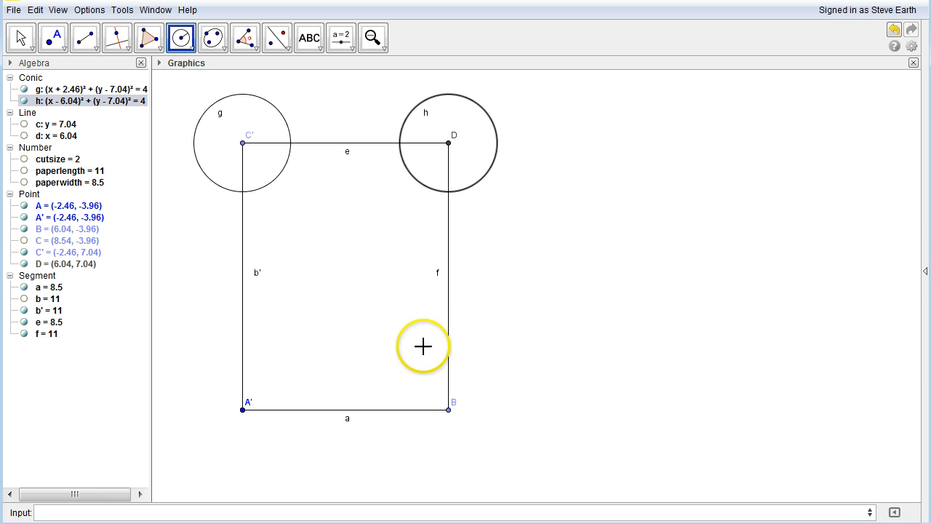
pyautogui.click(449, 411)
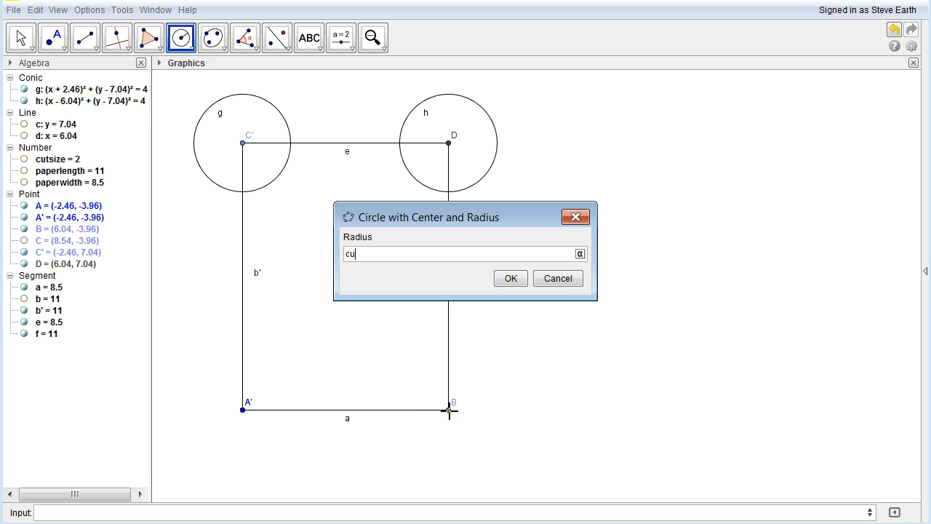
pyautogui.press('Return')
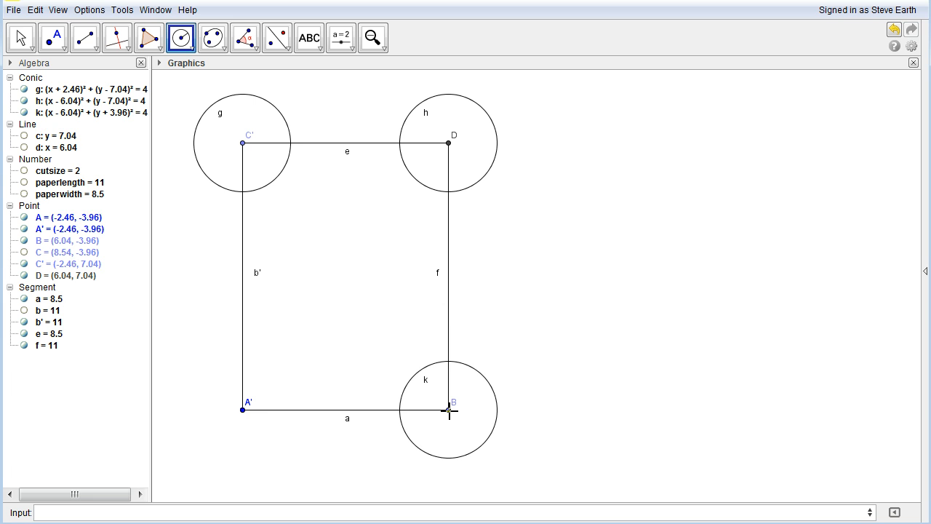
pyautogui.click(243, 410)
pyautogui.write('cutsi')
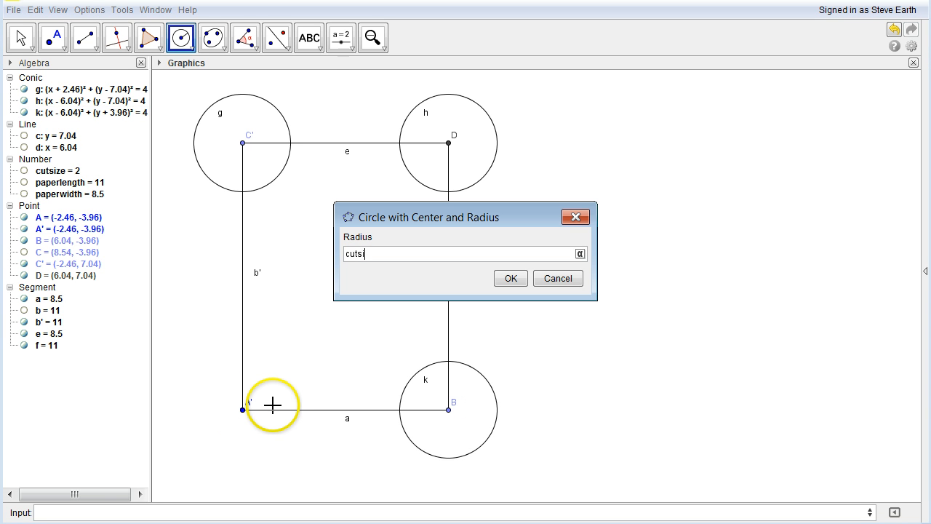
pyautogui.write('ze')
pyautogui.press('Return')
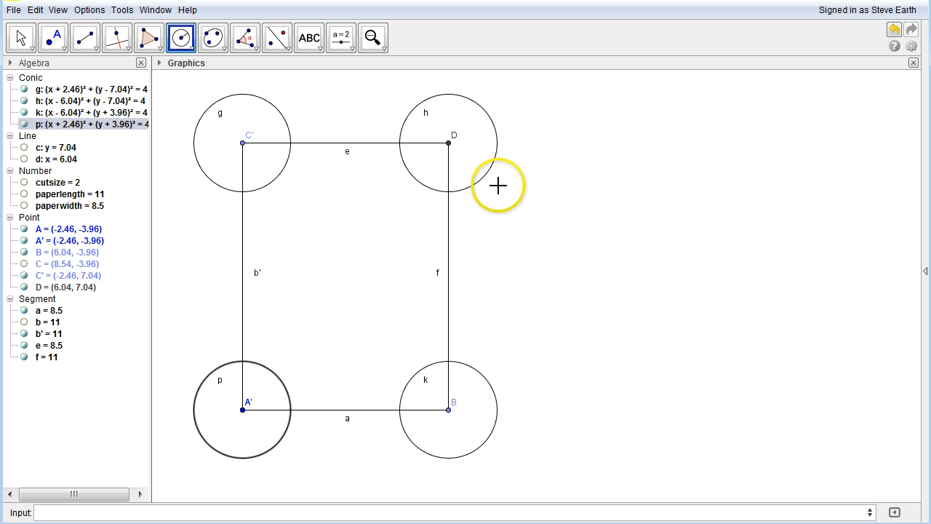
# Place points where the circles centred on C' and D cross the paper's edges
pyautogui.click(53, 42)
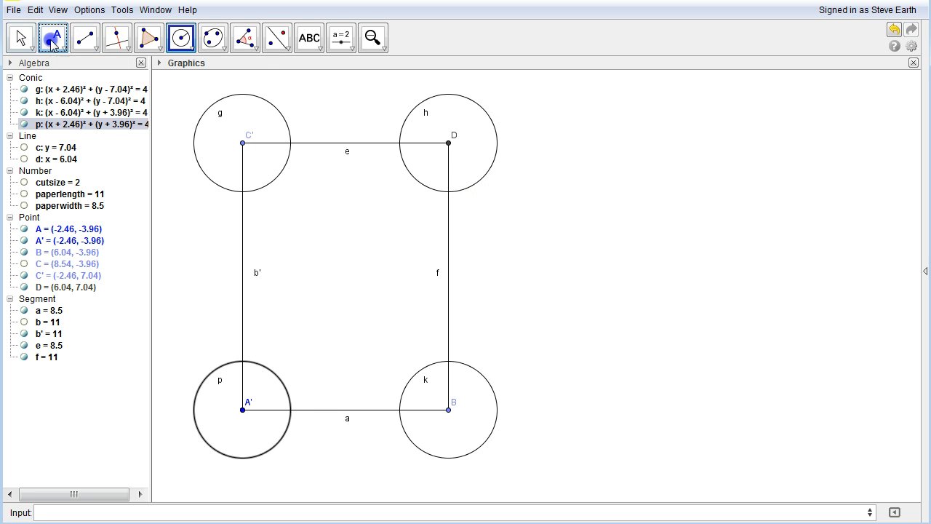
pyautogui.click(291, 142)
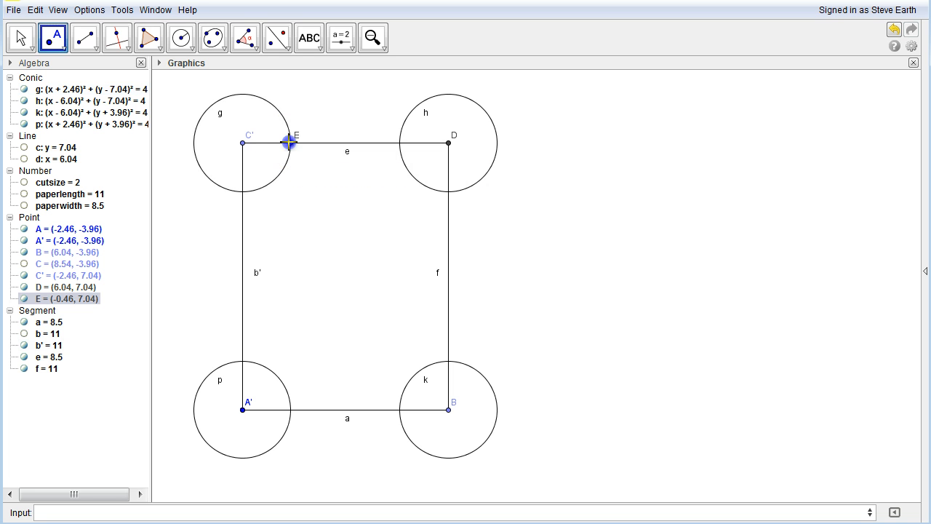
pyautogui.click(243, 191)
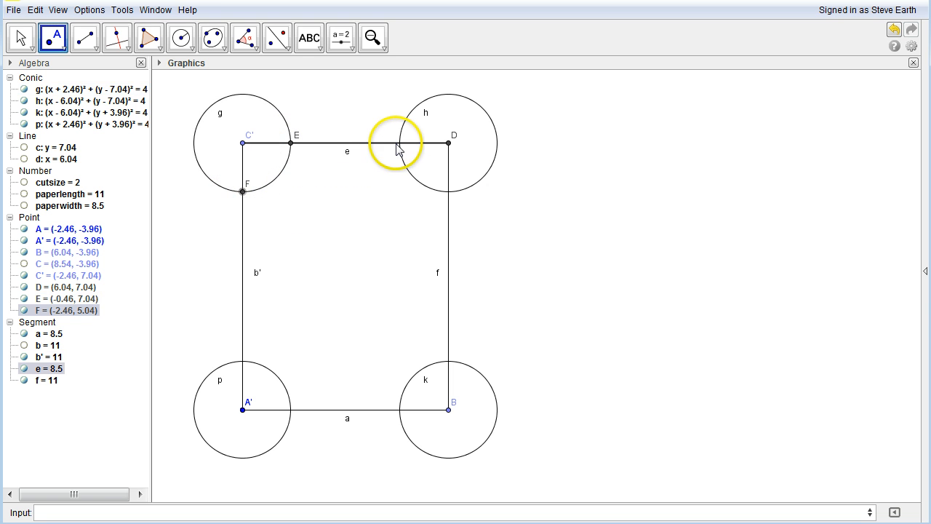
pyautogui.click(400, 143)
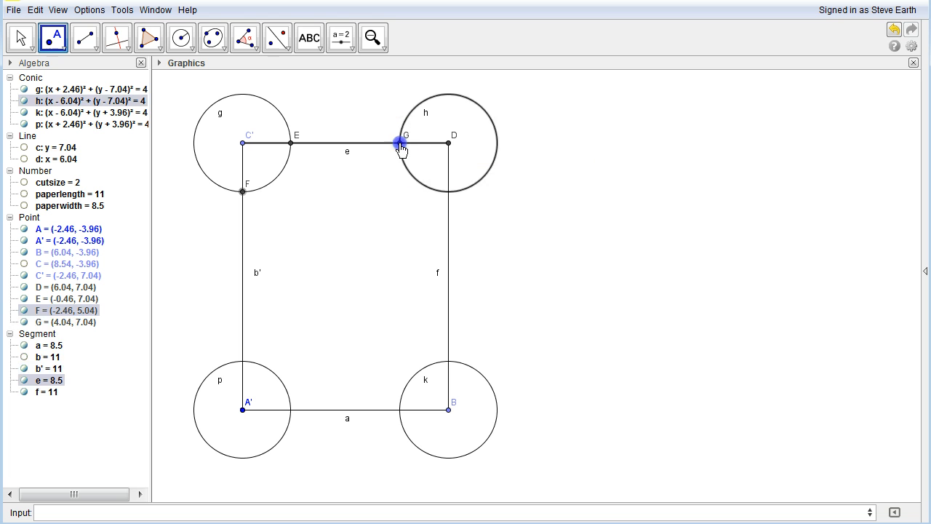
pyautogui.click(448, 191)
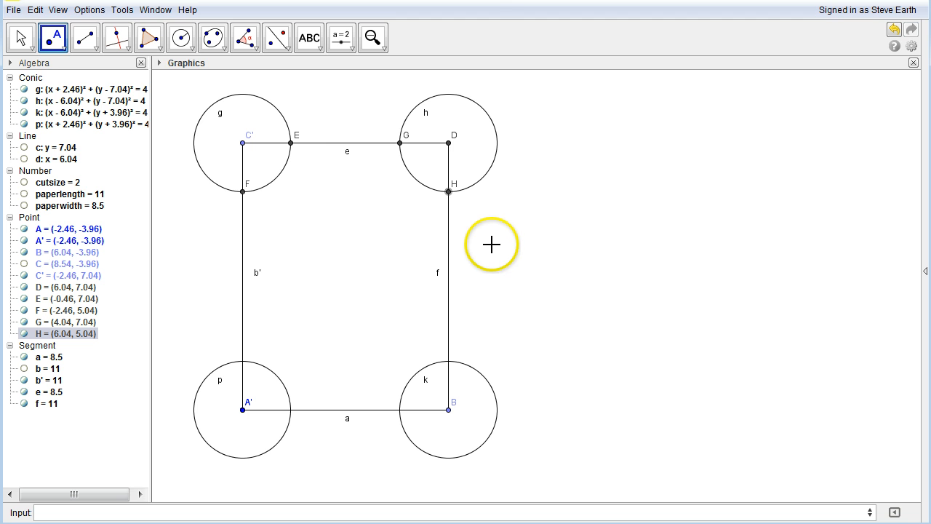
# Use Intersect to mark where the circle centred on B crosses paper edges f and a
pyautogui.click(62, 45)
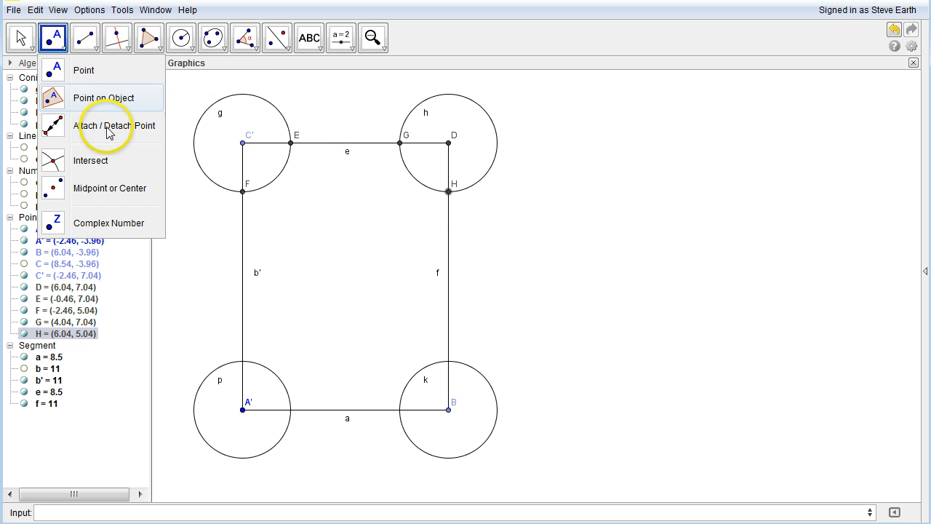
pyautogui.click(80, 166)
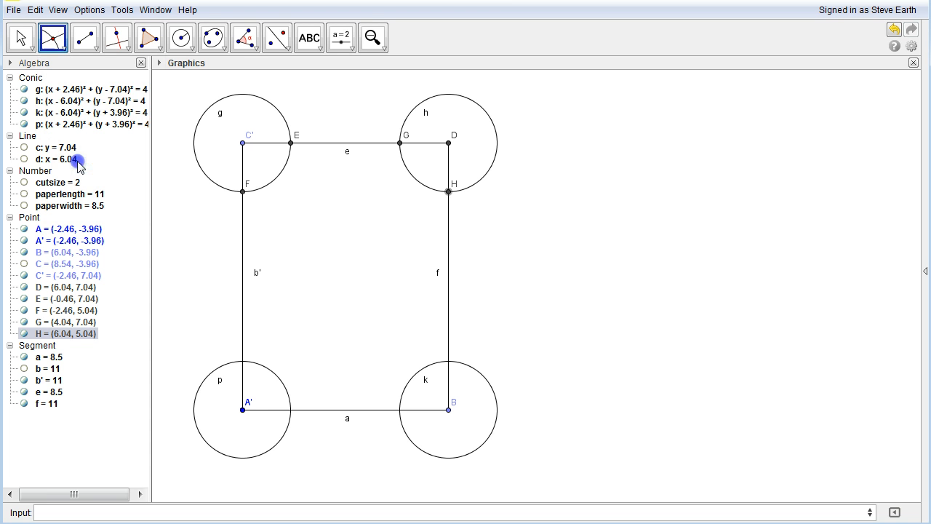
pyautogui.click(491, 386)
pyautogui.click(448, 336)
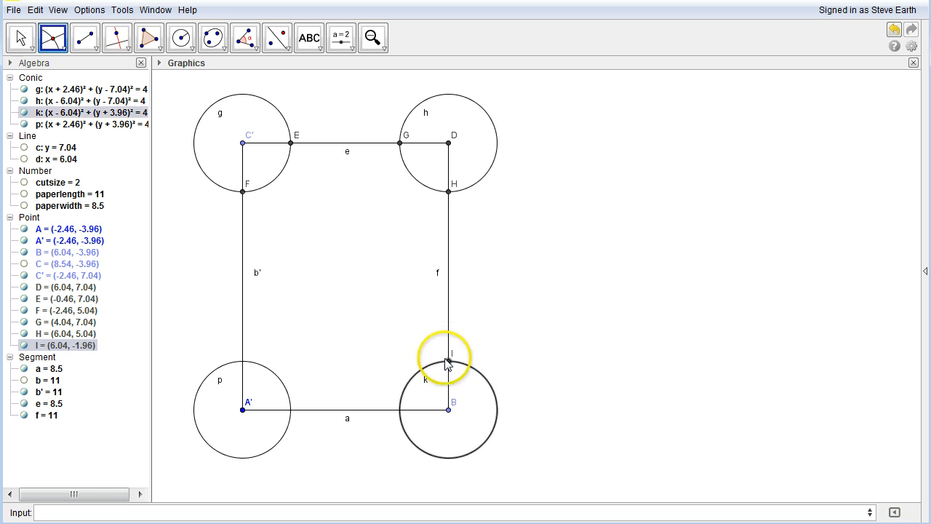
pyautogui.click(399, 397)
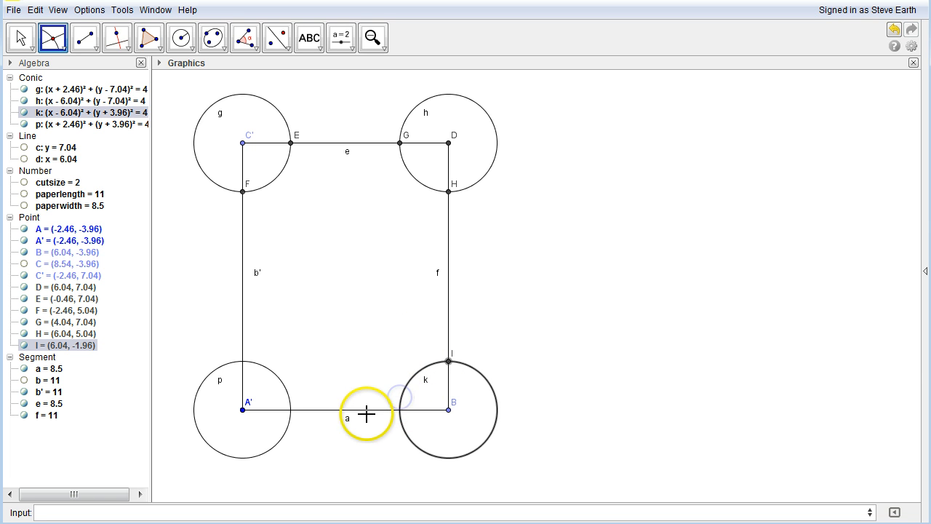
pyautogui.click(368, 410)
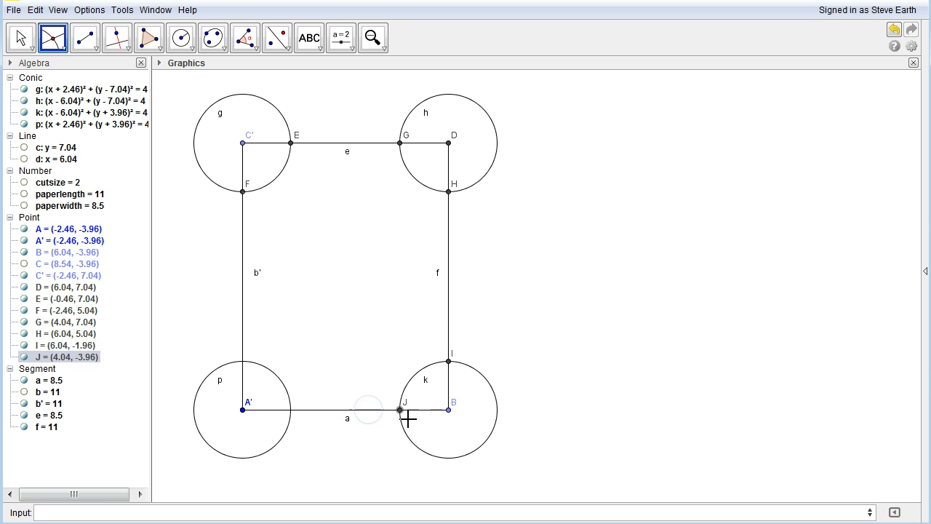
# Mark the points where the circle centred on A' crosses paper edges a and b'
pyautogui.click(286, 391)
pyautogui.click(306, 410)
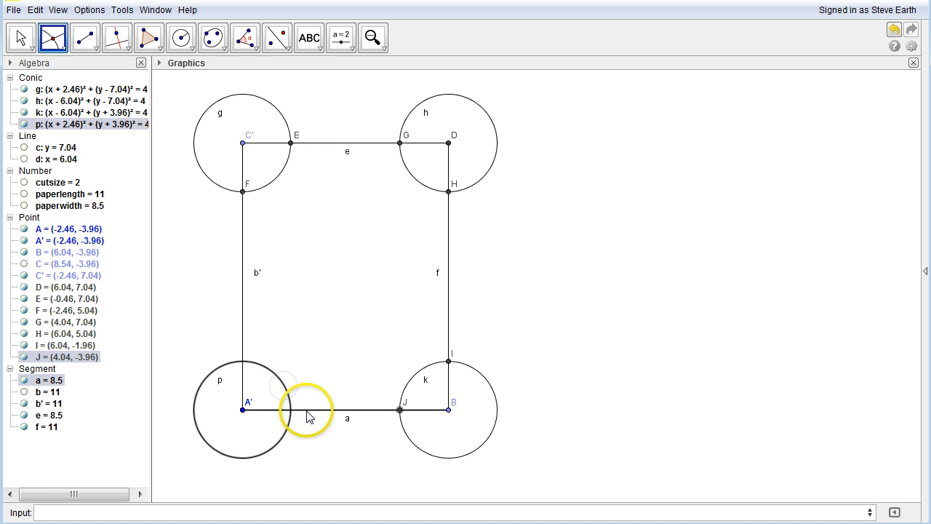
pyautogui.click(64, 44)
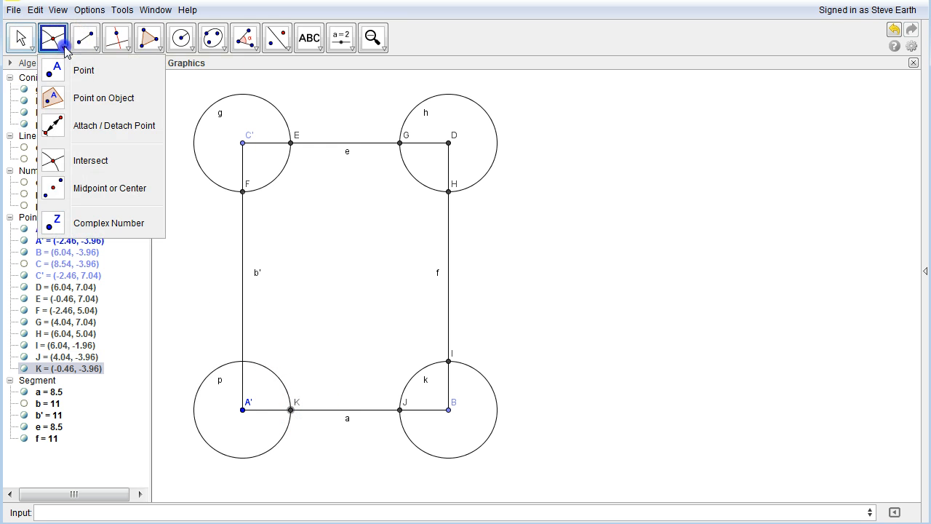
pyautogui.click(69, 79)
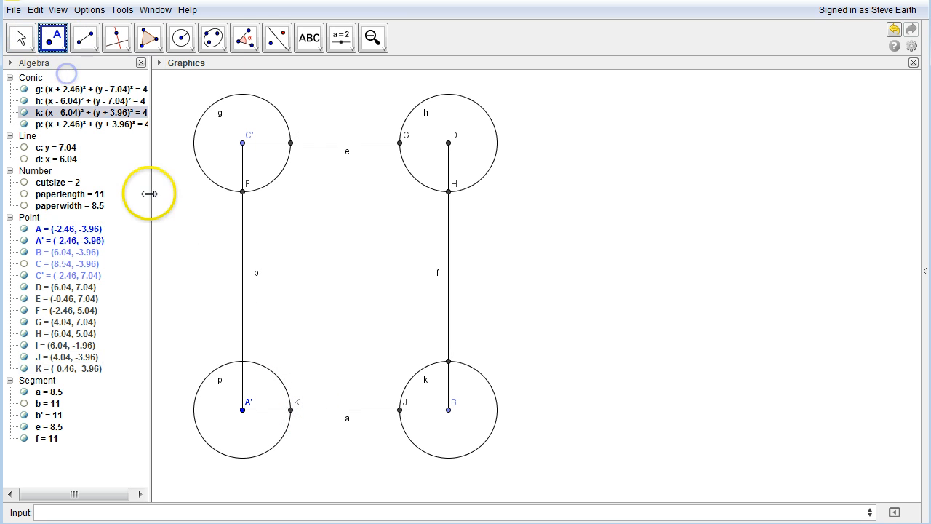
pyautogui.click(243, 361)
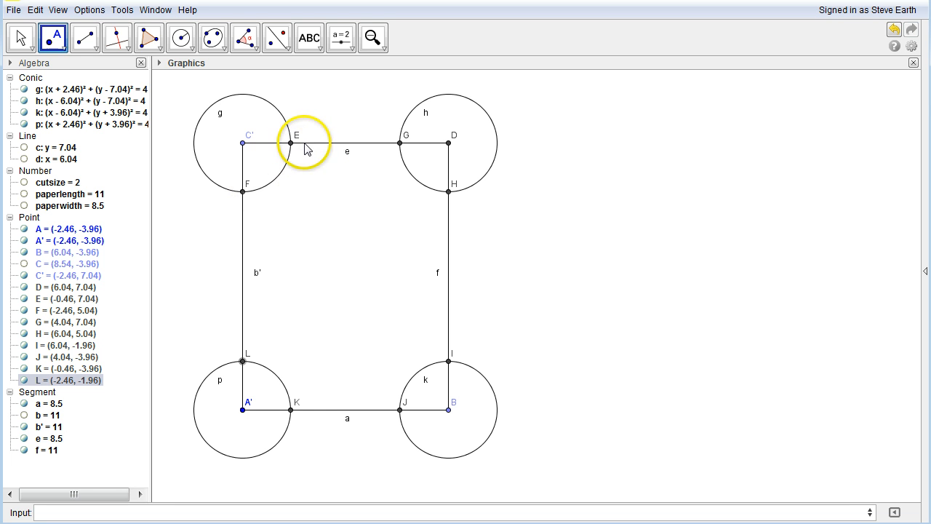
# Draw vertical segments from E to K and from G to J with the Segment tool
pyautogui.click(91, 43)
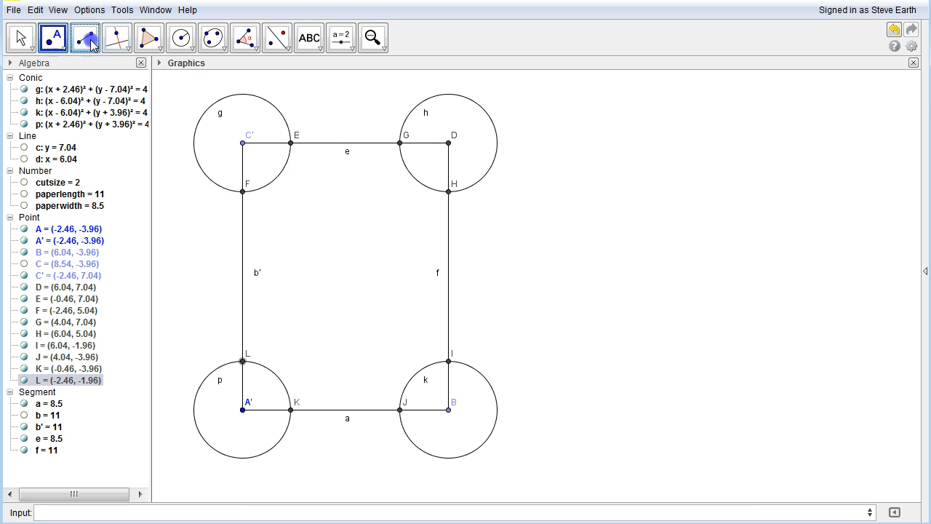
pyautogui.click(92, 43)
pyautogui.click(125, 97)
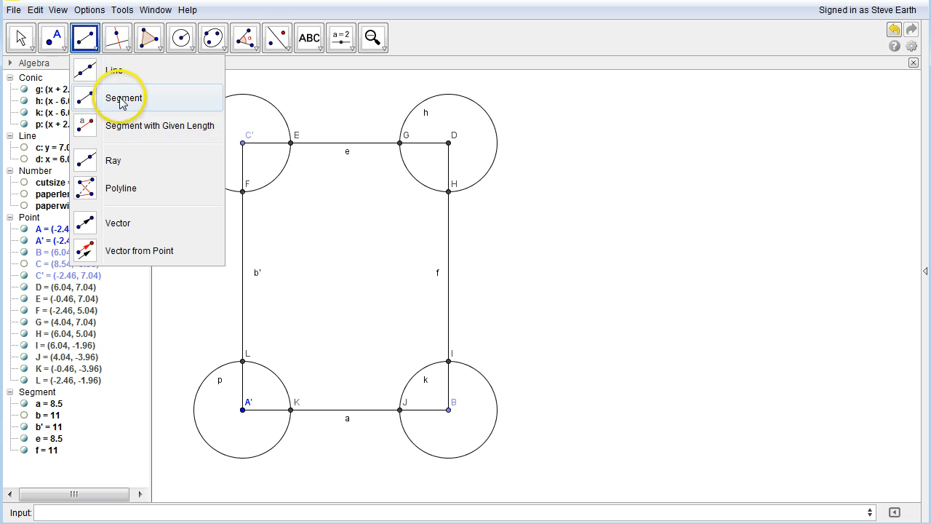
pyautogui.click(299, 151)
pyautogui.click(292, 143)
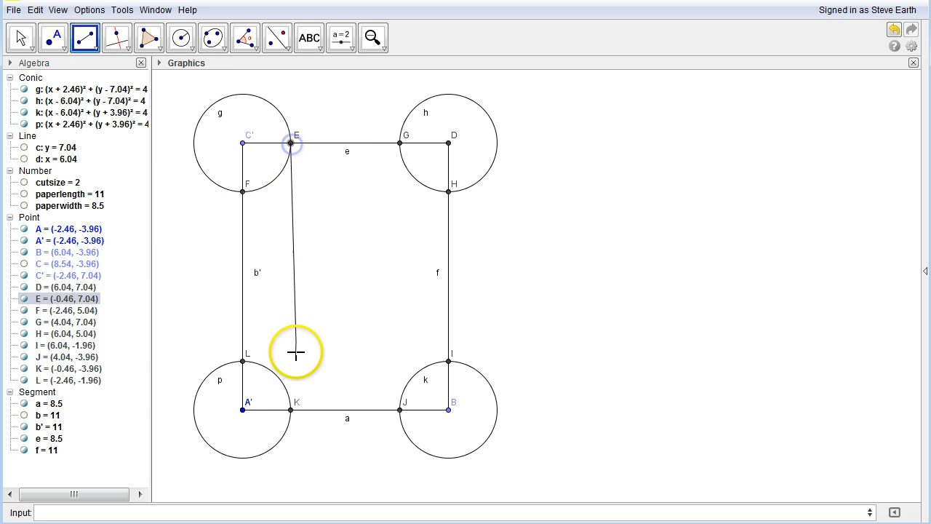
pyautogui.click(292, 410)
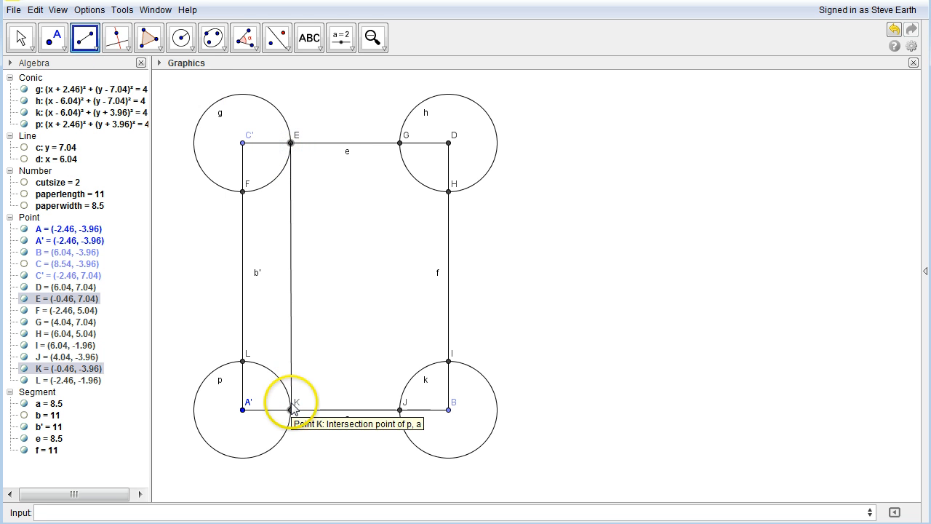
pyautogui.click(399, 143)
pyautogui.click(399, 410)
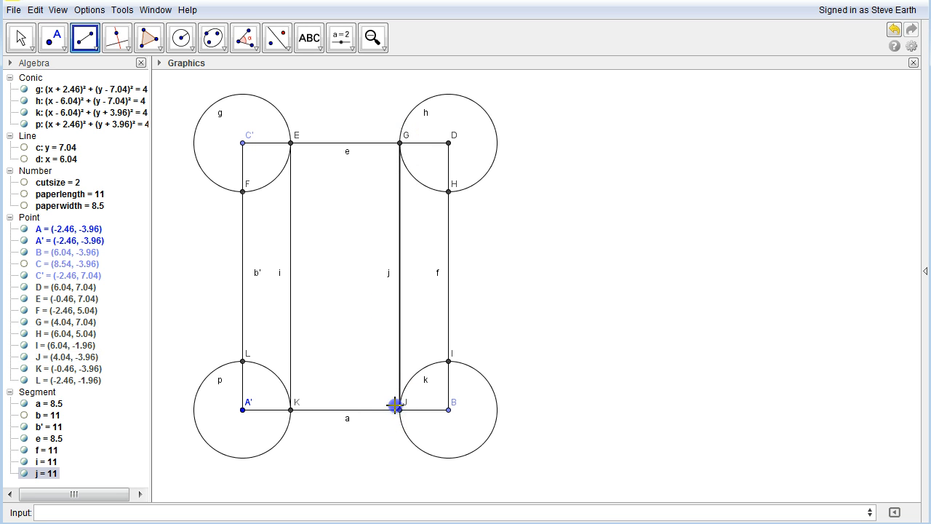
# Draw horizontal segments from F to H and from L to I
pyautogui.click(243, 191)
pyautogui.click(449, 192)
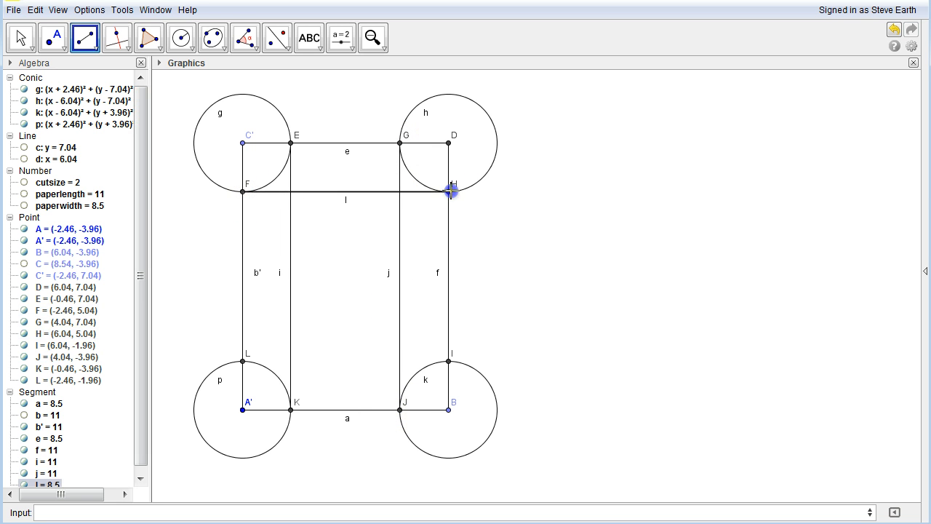
pyautogui.click(243, 361)
pyautogui.click(449, 361)
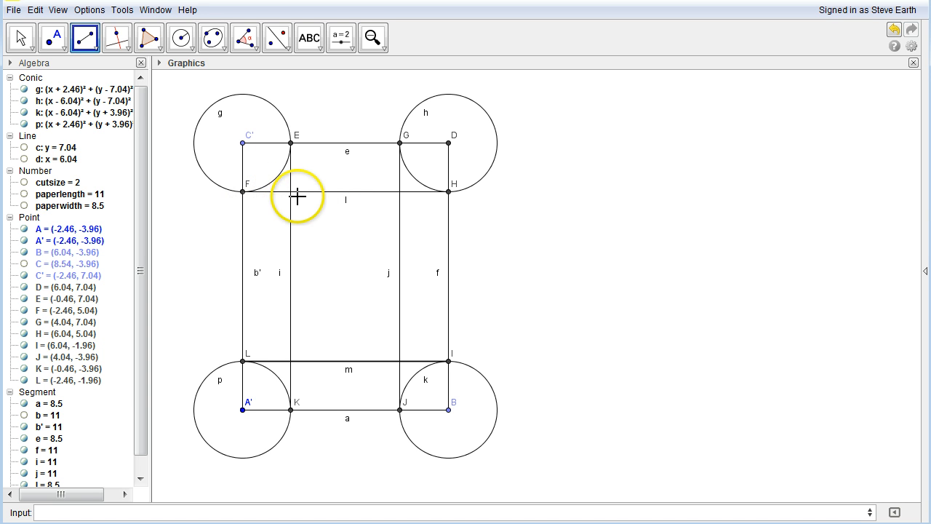
# Place points at the four intersections of vertical segments i and j with horizontal segments l and m
pyautogui.click(55, 41)
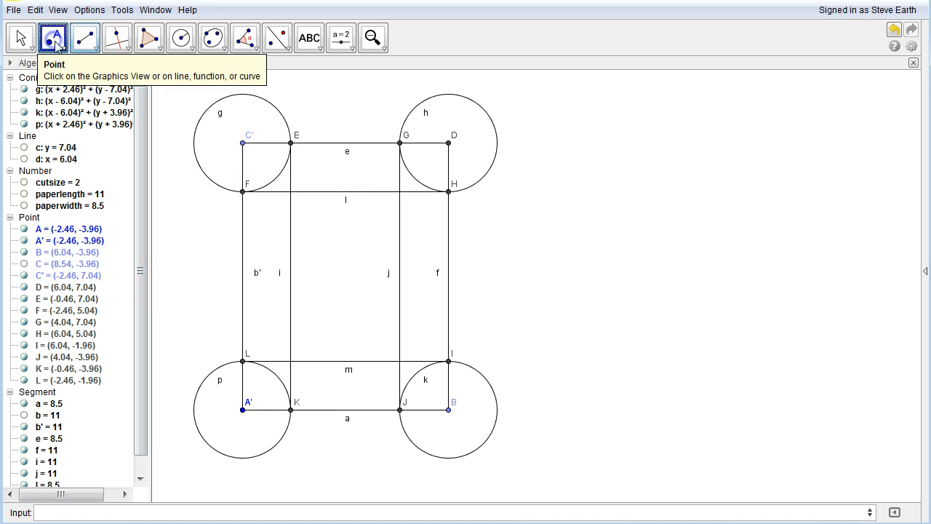
pyautogui.click(289, 193)
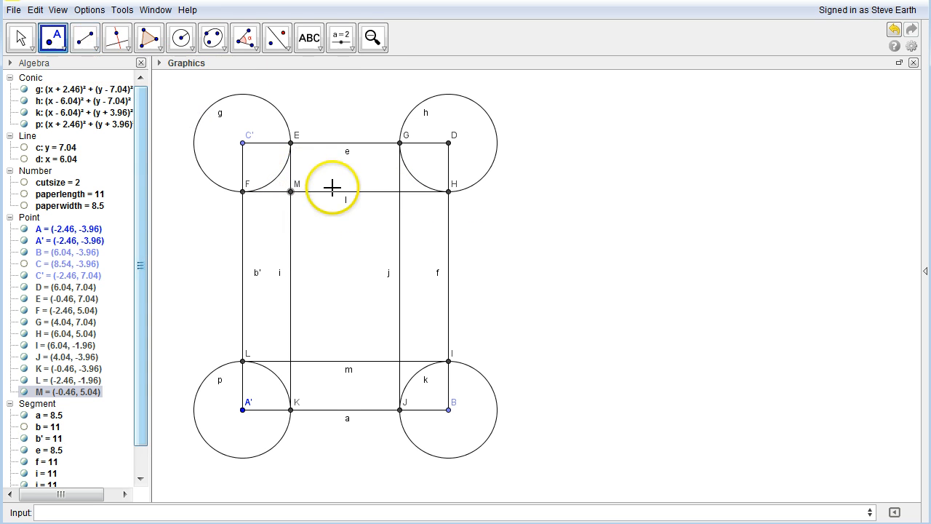
pyautogui.click(399, 196)
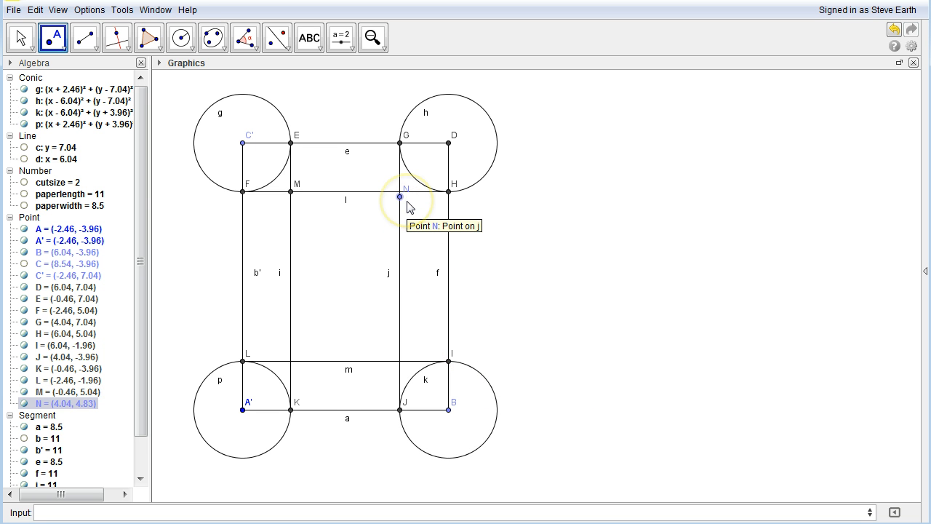
pyautogui.hotkey('ctrl', 'z')
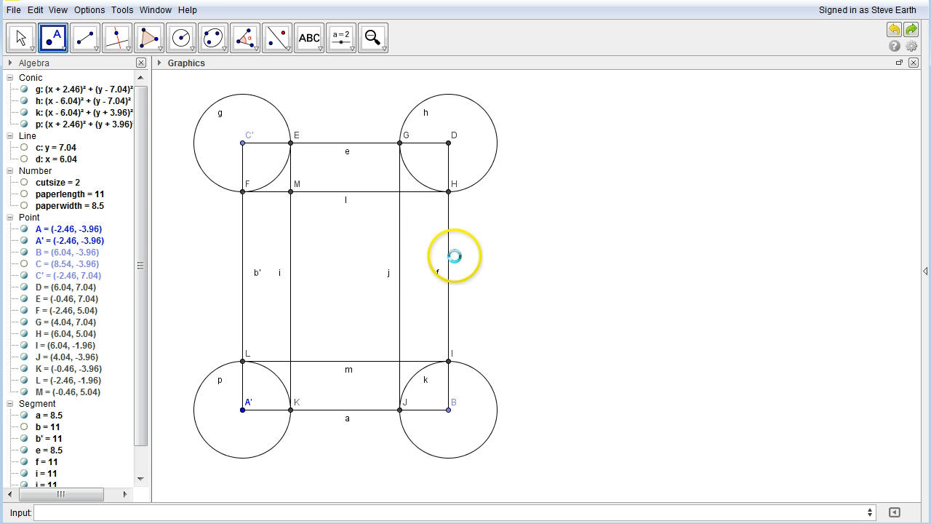
pyautogui.click(400, 191)
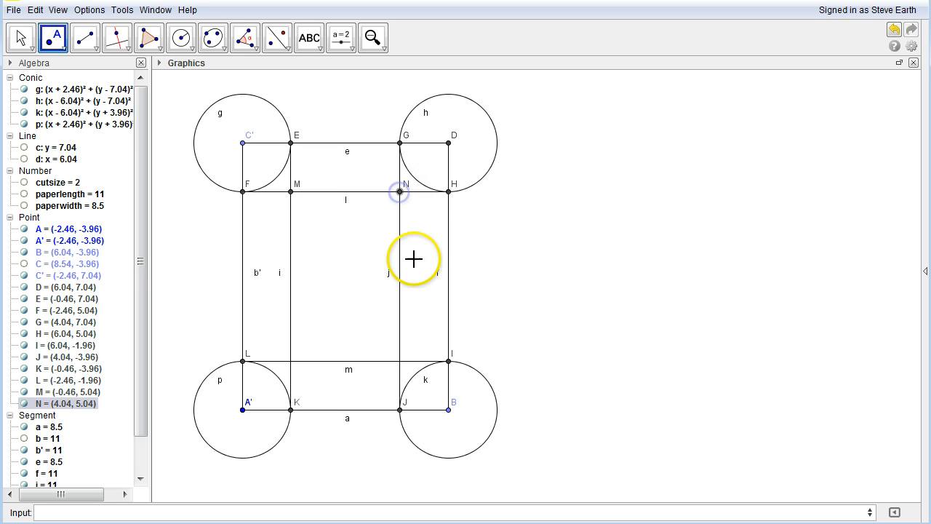
pyautogui.click(400, 361)
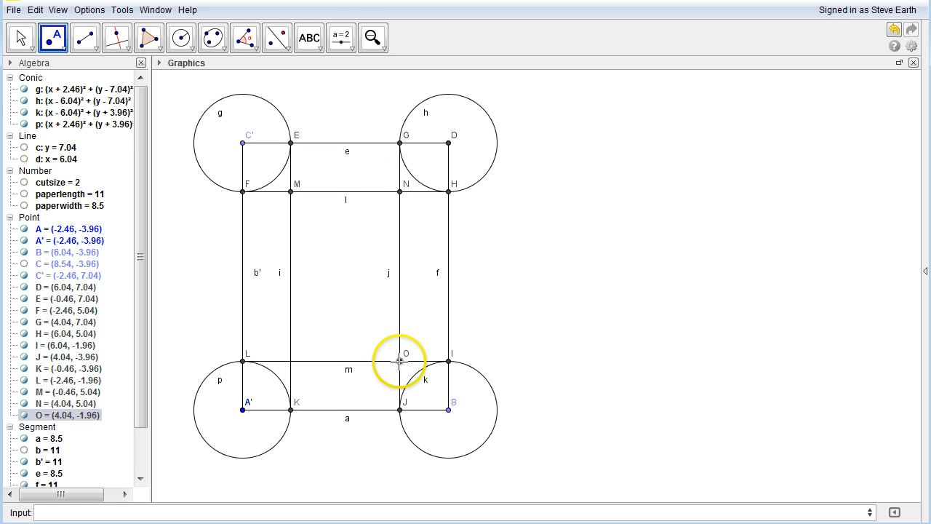
pyautogui.click(290, 361)
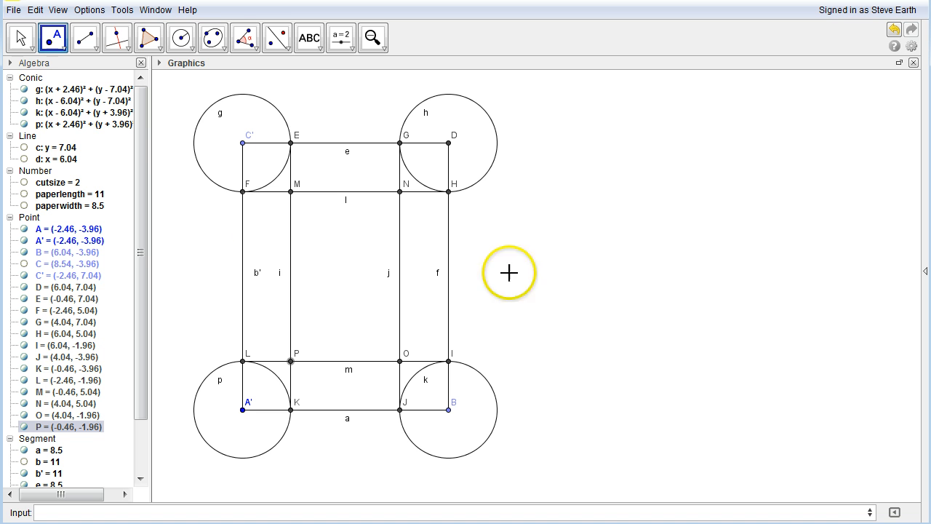
# Hide the four corner circles g, h, k and p
pyautogui.click(24, 89)
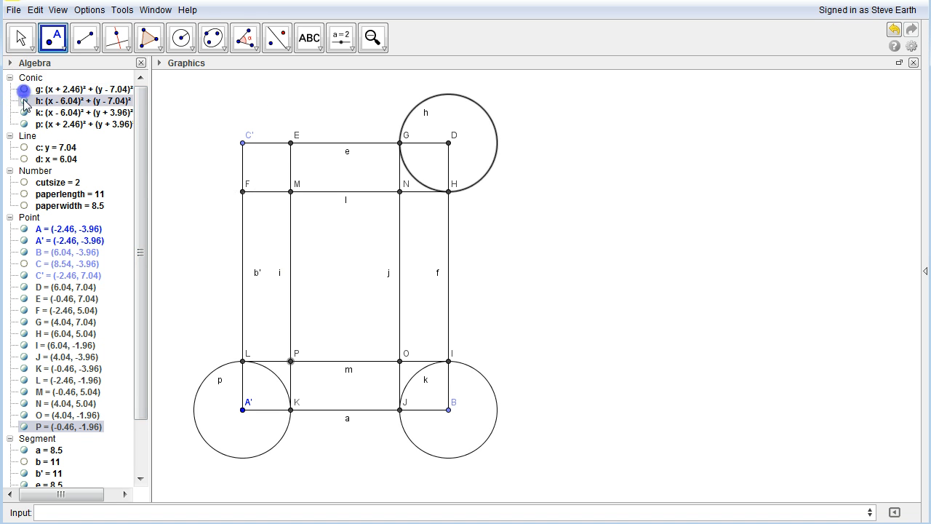
pyautogui.click(24, 100)
pyautogui.click(24, 112)
pyautogui.click(24, 123)
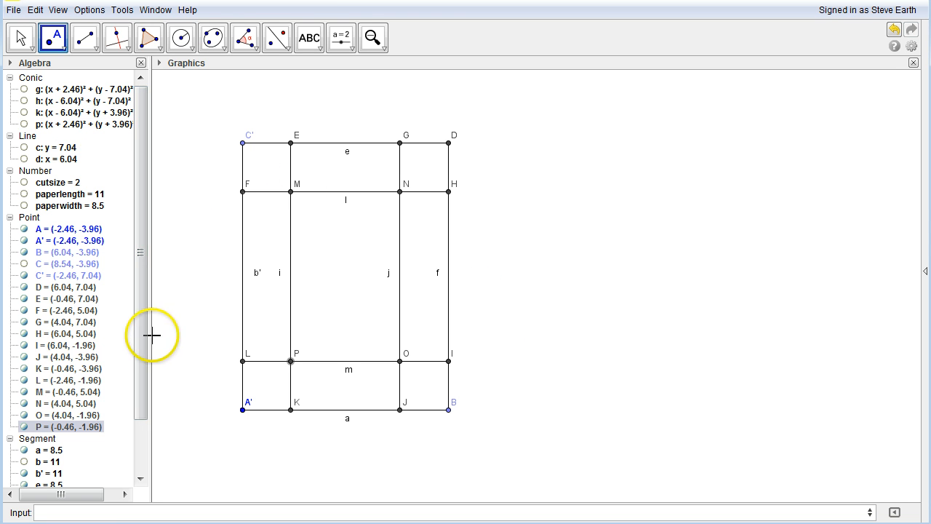
# Hide all visible segments, a, b', e, f, i, j, l and m, leaving only the points
pyautogui.moveTo(138, 327); pyautogui.dragTo(133, 437)
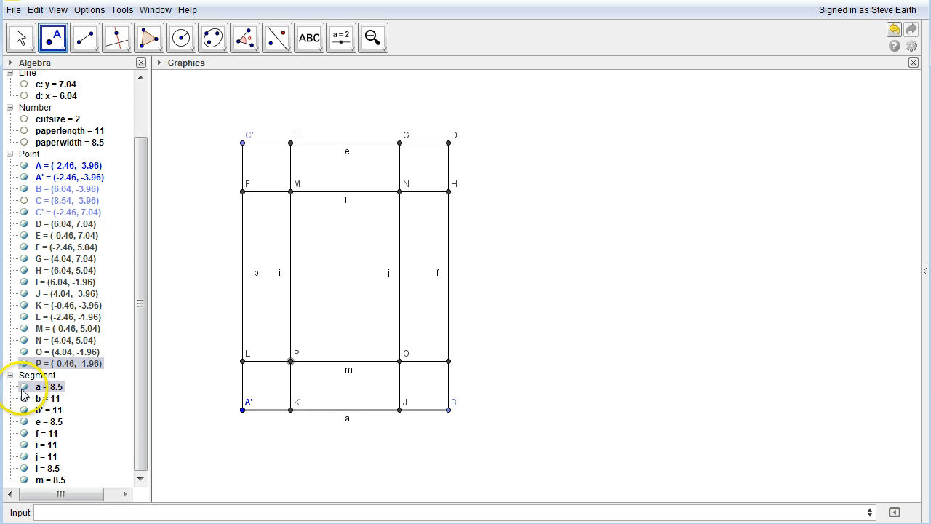
pyautogui.click(24, 386)
pyautogui.click(24, 398)
pyautogui.click(24, 411)
pyautogui.click(24, 421)
pyautogui.click(24, 433)
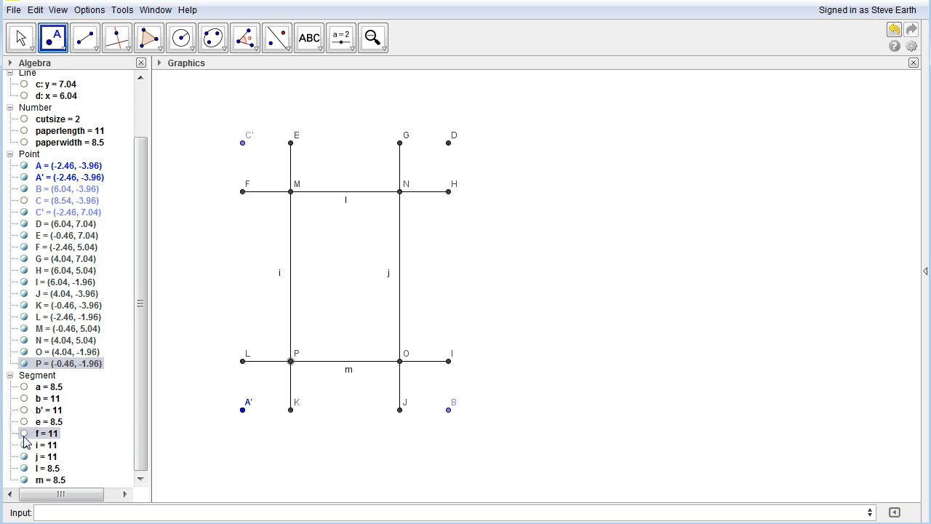
pyautogui.click(24, 445)
pyautogui.click(24, 456)
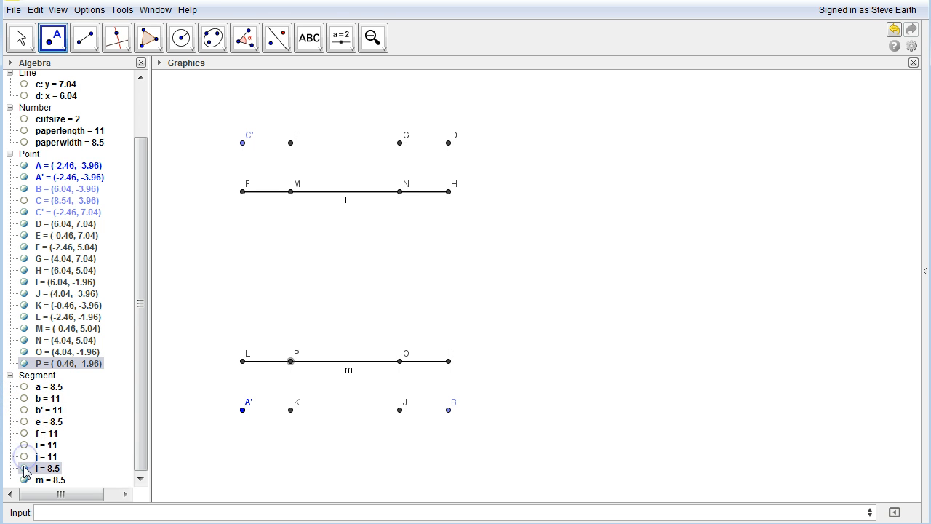
pyautogui.click(24, 468)
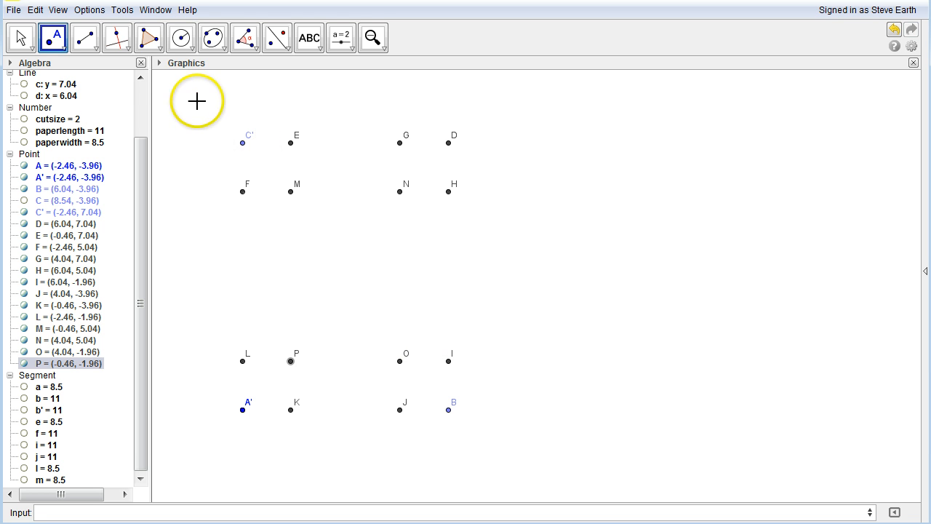
# Draw a closed polygon through points K, P, L, F, M, E, G, N, H, I, O and J to outline the corner-cut sheet
pyautogui.click(152, 42)
pyautogui.click(152, 42)
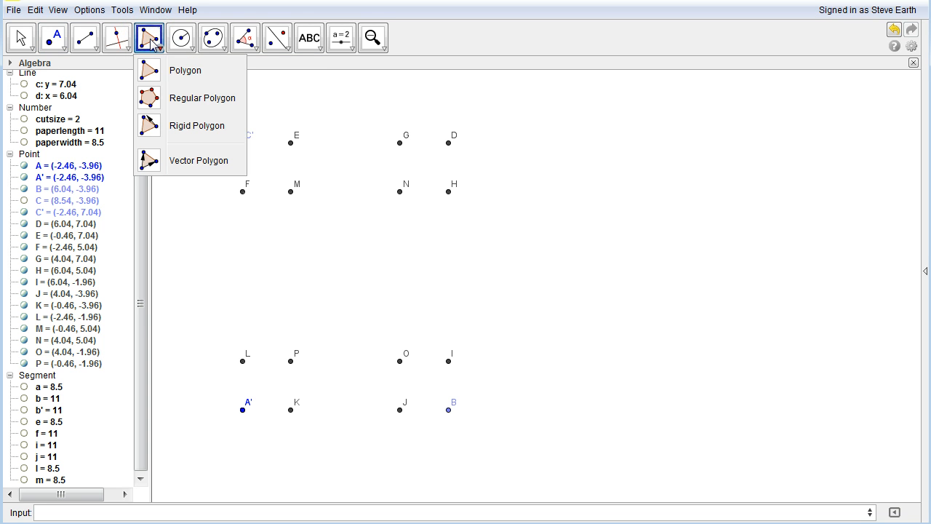
pyautogui.click(186, 76)
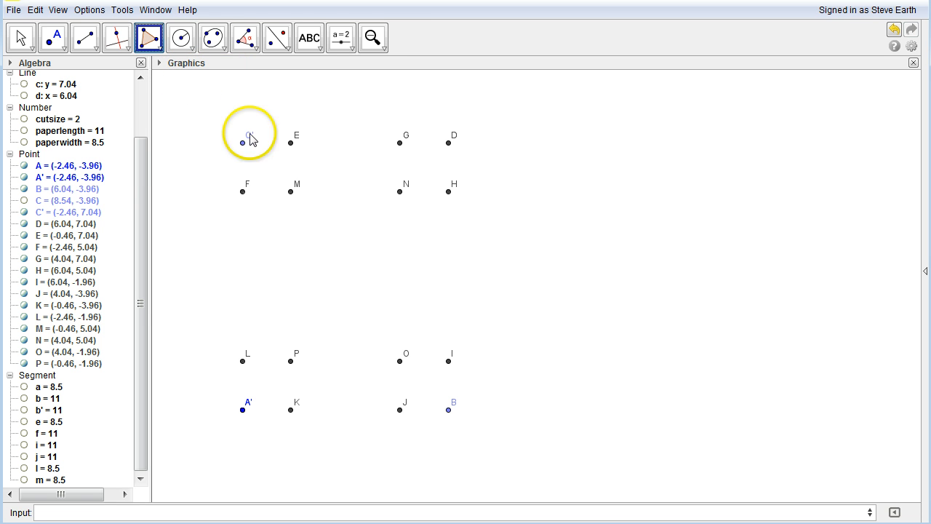
pyautogui.click(290, 411)
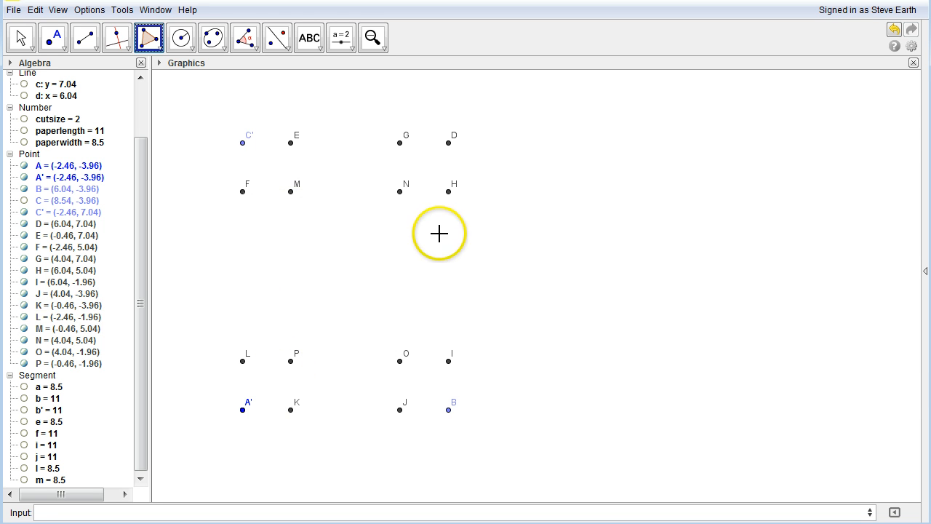
pyautogui.click(292, 411)
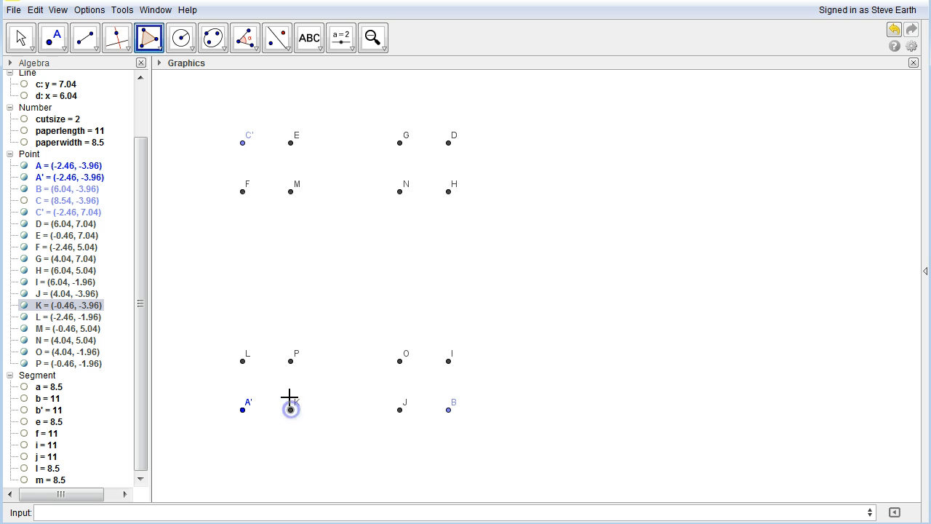
pyautogui.click(291, 363)
pyautogui.click(243, 361)
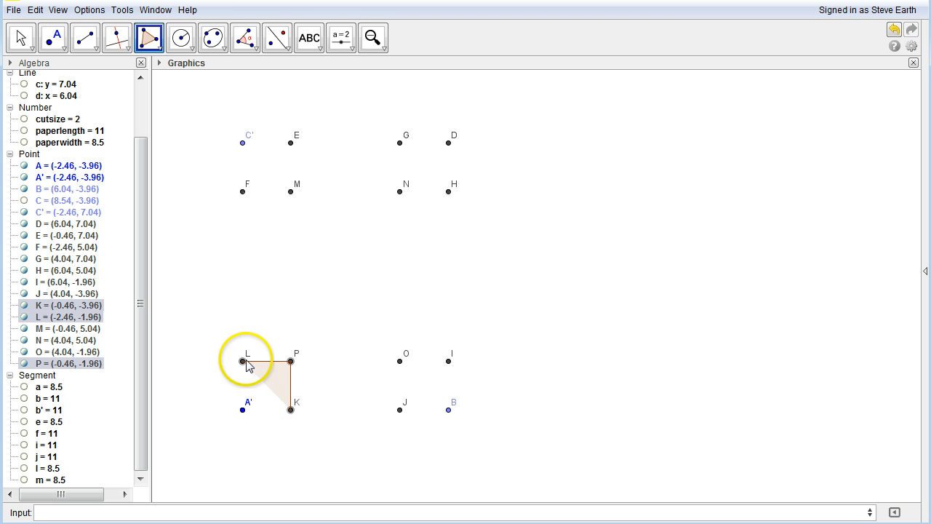
pyautogui.click(244, 194)
pyautogui.click(294, 191)
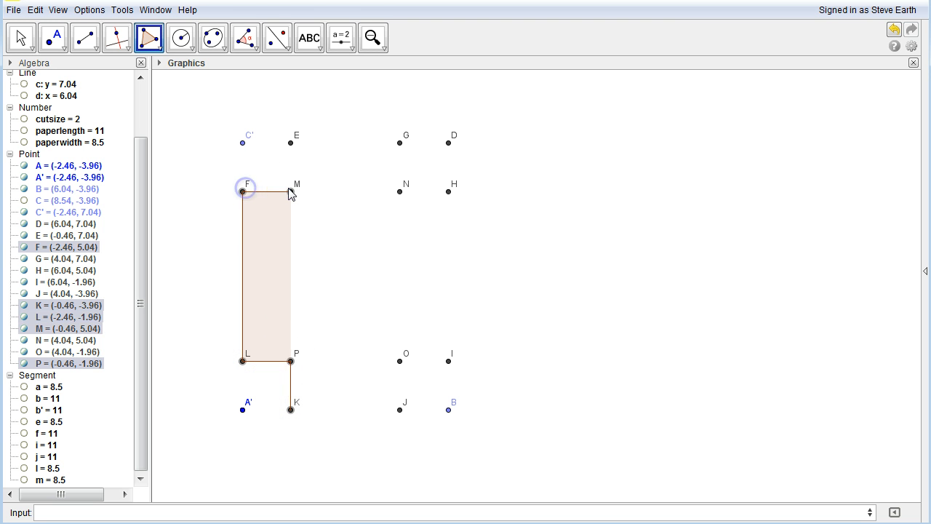
pyautogui.click(298, 144)
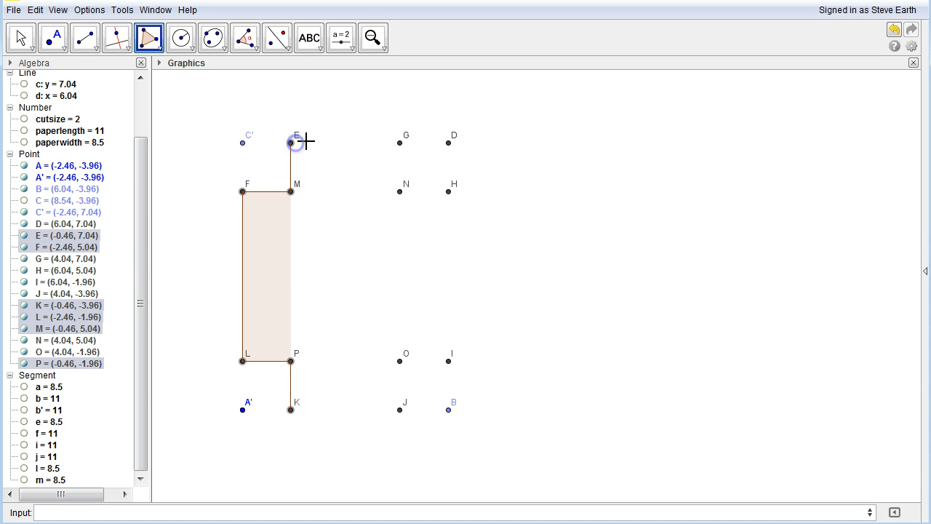
pyautogui.click(400, 144)
pyautogui.click(402, 192)
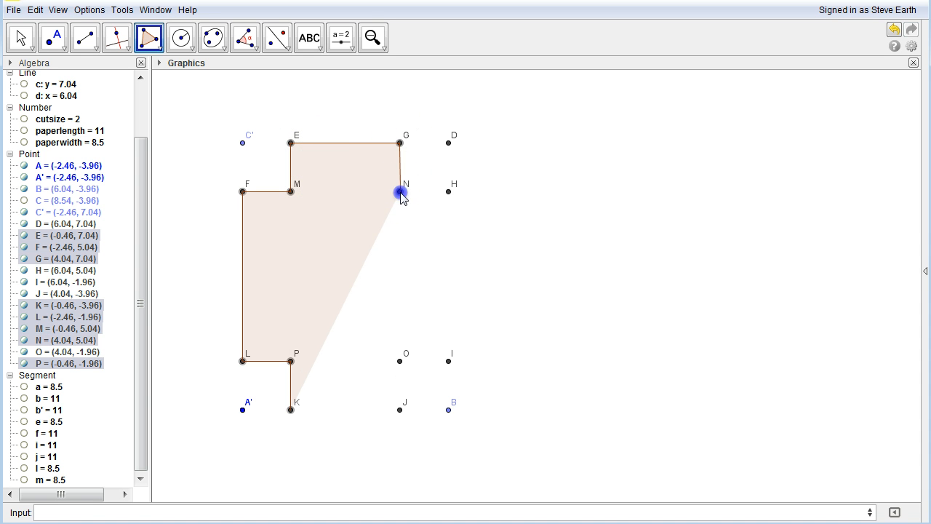
pyautogui.click(449, 192)
pyautogui.click(435, 349)
pyautogui.click(447, 361)
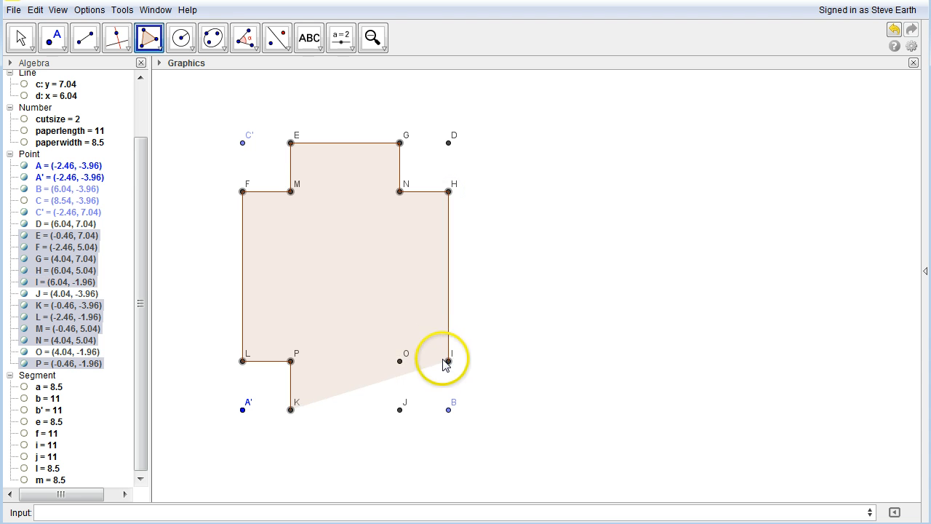
pyautogui.click(401, 361)
pyautogui.click(398, 410)
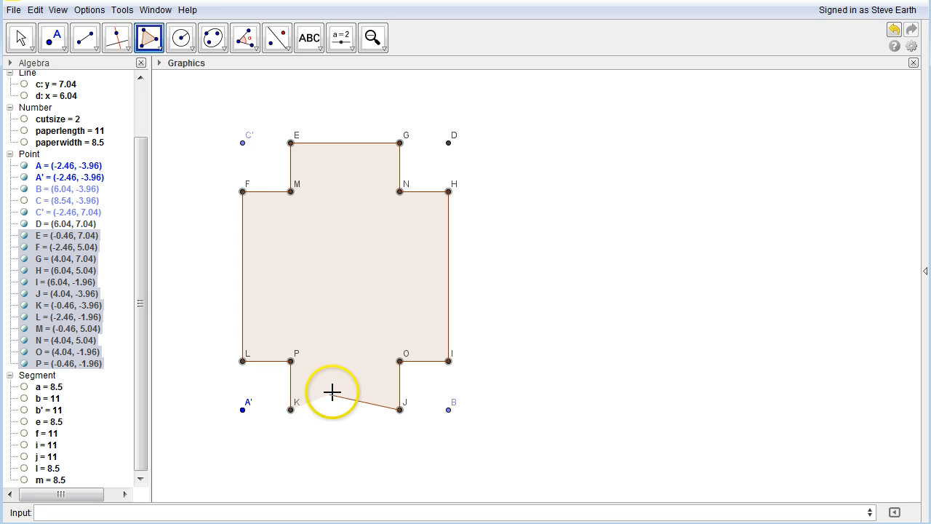
pyautogui.click(291, 410)
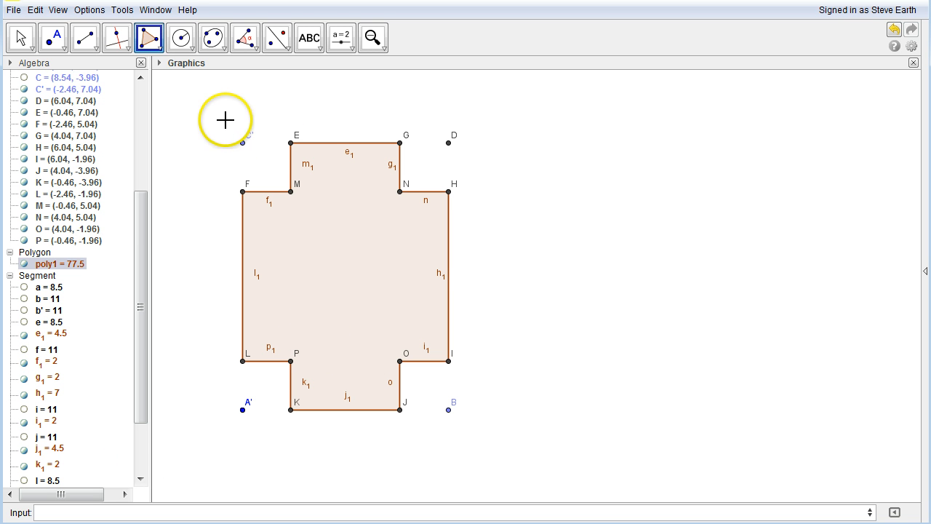
# Set the labeling option to New Points Only
pyautogui.click(243, 140)
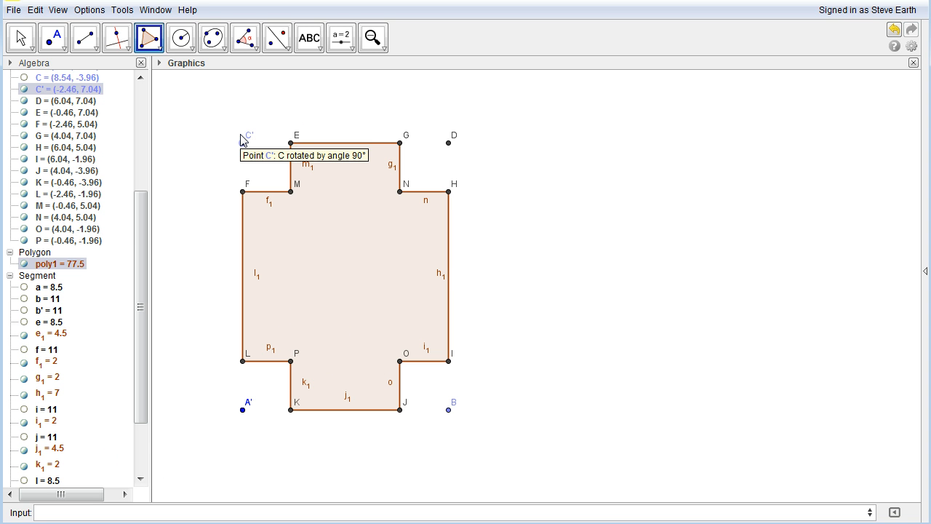
pyautogui.click(90, 10)
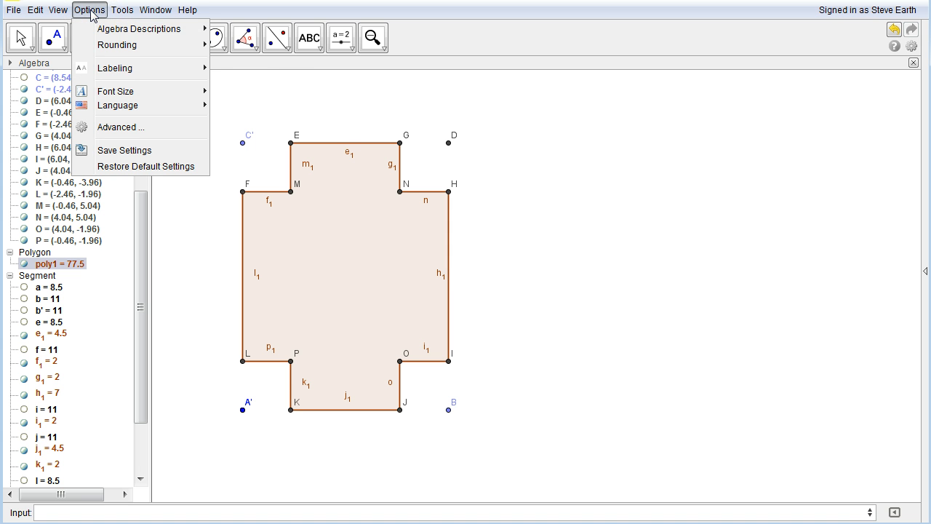
pyautogui.moveTo(113, 71)
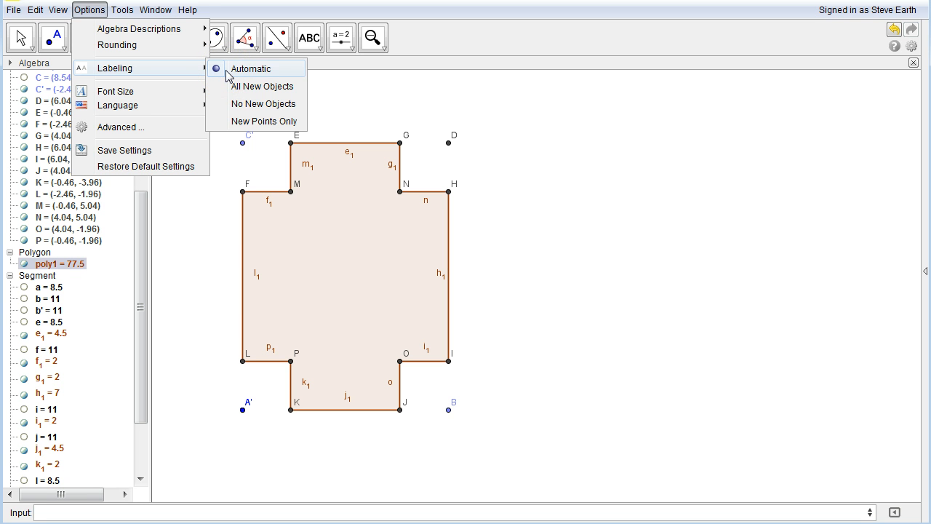
pyautogui.click(250, 124)
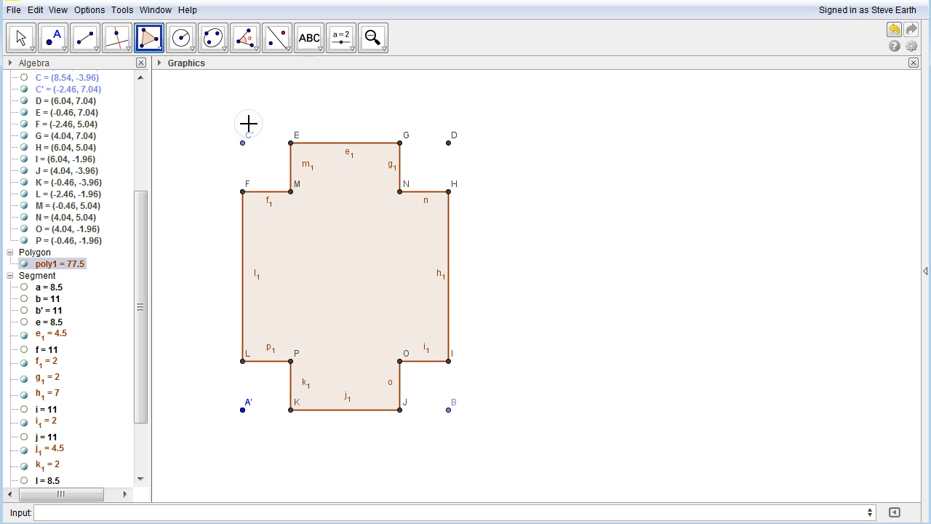
pyautogui.click(88, 10)
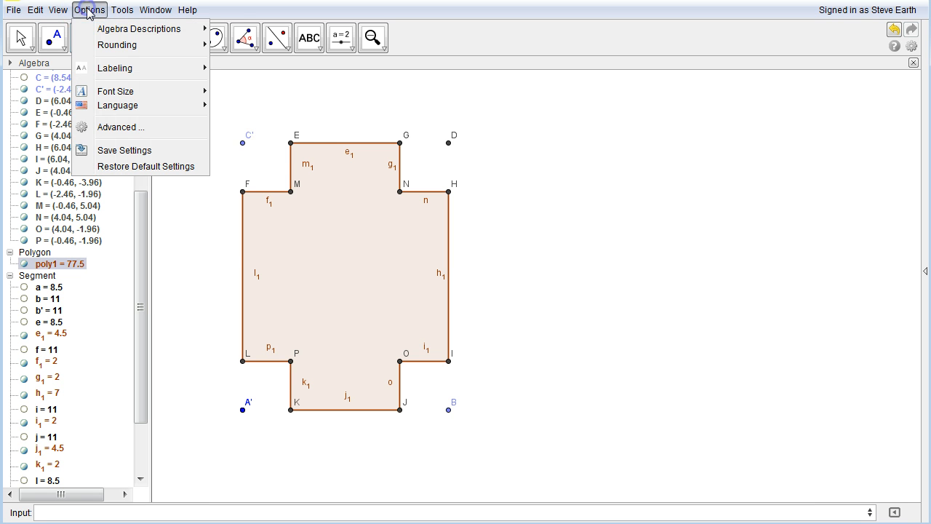
pyautogui.click(113, 45)
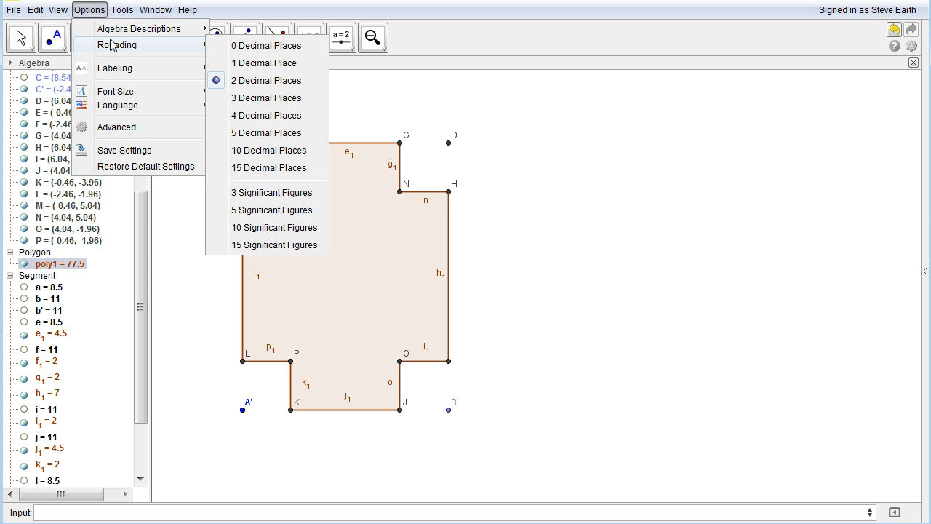
pyautogui.click(248, 98)
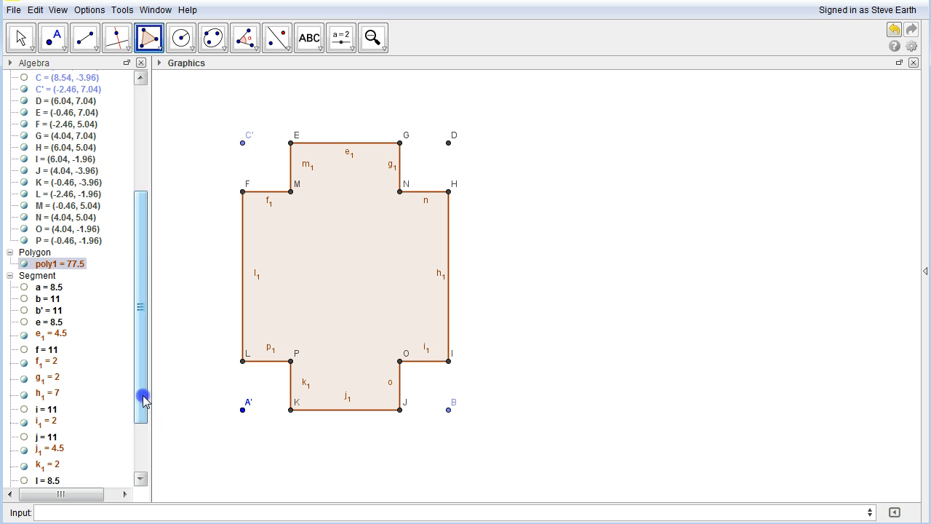
pyautogui.moveTo(141, 395); pyautogui.dragTo(143, 271)
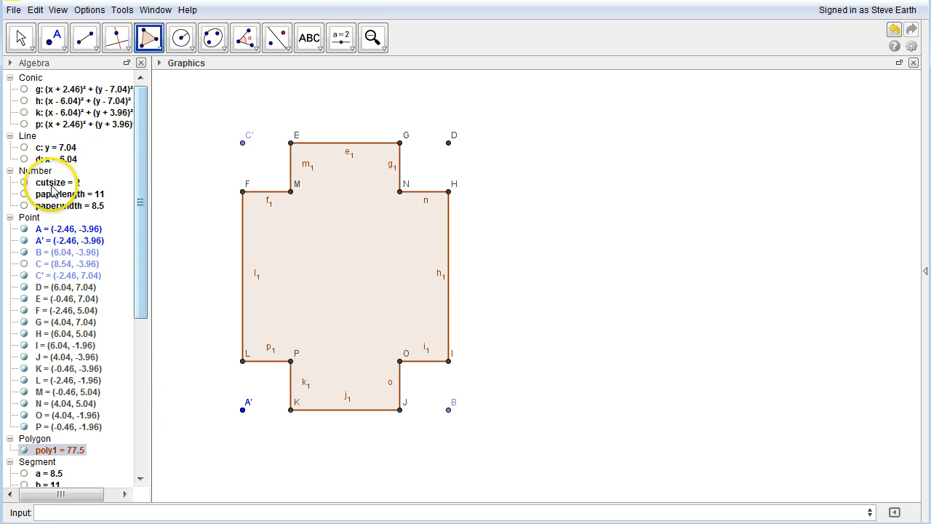
pyautogui.click(24, 183)
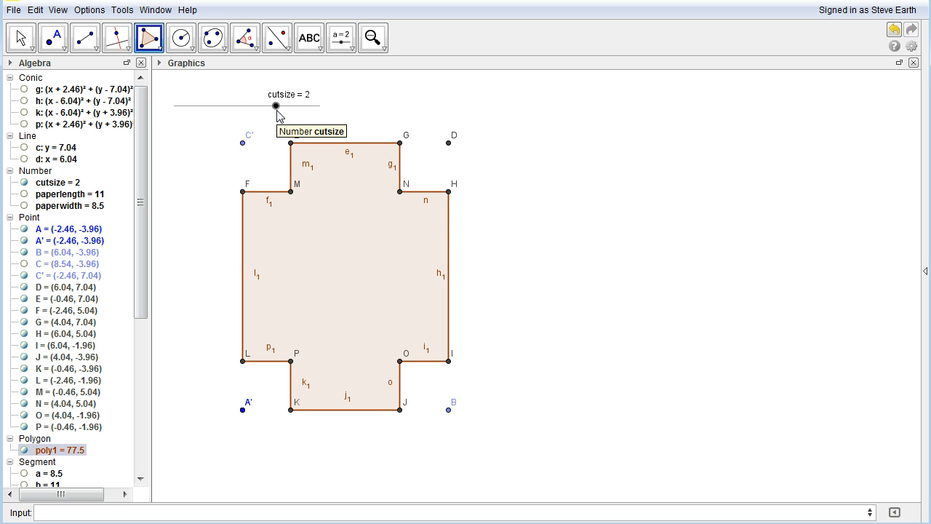
pyautogui.moveTo(276, 109); pyautogui.dragTo(254, 115)
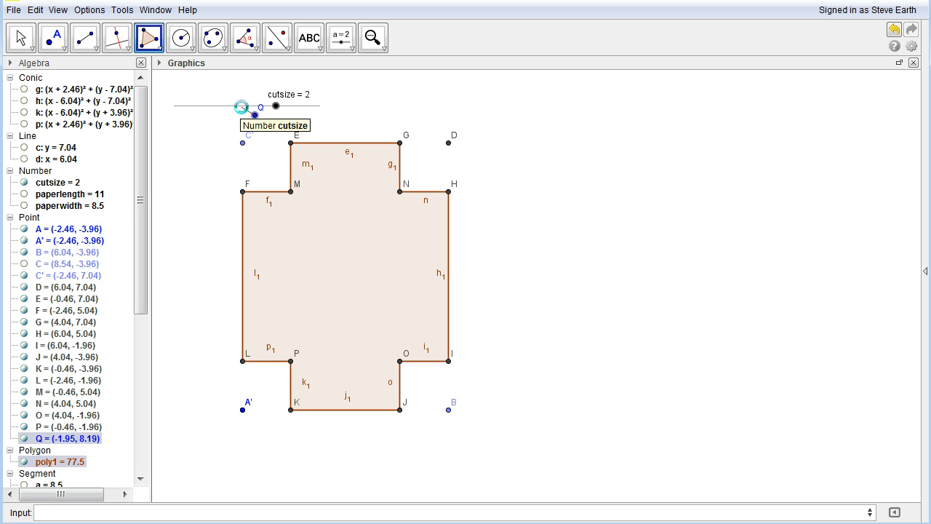
pyautogui.hotkey('ctrl', 'z')
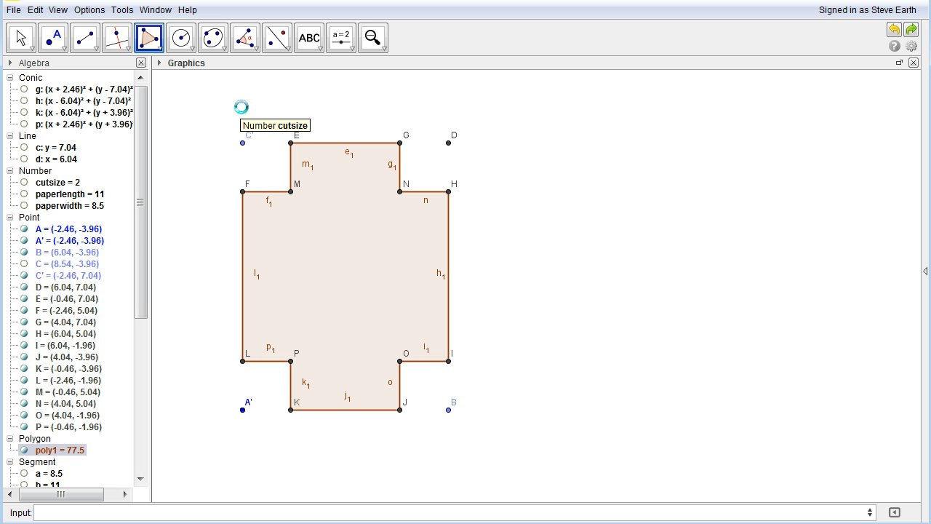
# Show the cutsize slider in the drawing and move it to test the corner cuts, leaving it at 2
pyautogui.click(24, 182)
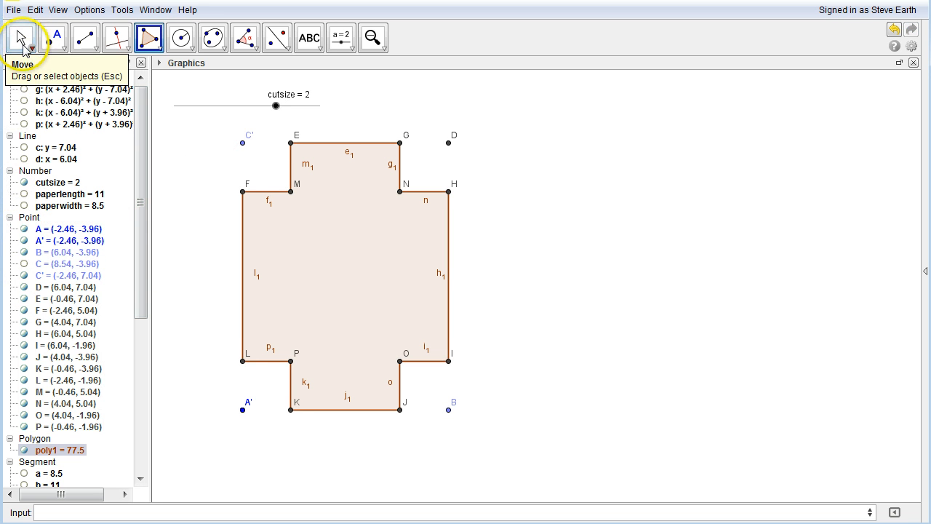
pyautogui.click(22, 42)
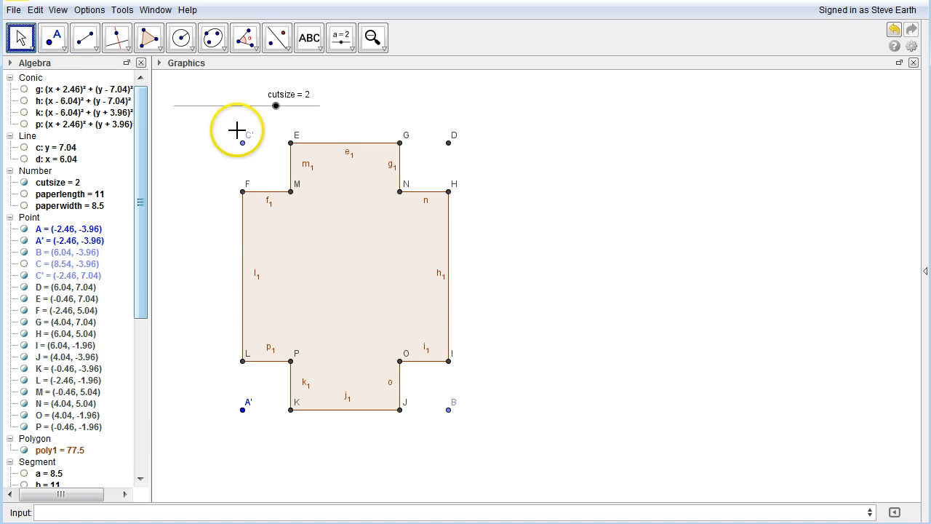
pyautogui.moveTo(275, 107)
pyautogui.mouseDown()
pyautogui.moveTo(262, 108)
pyautogui.moveTo(287, 110)
pyautogui.moveTo(247, 110)
pyautogui.moveTo(344, 117)
pyautogui.moveTo(291, 109)
pyautogui.moveTo(322, 114)
pyautogui.moveTo(273, 122)
pyautogui.mouseUp()
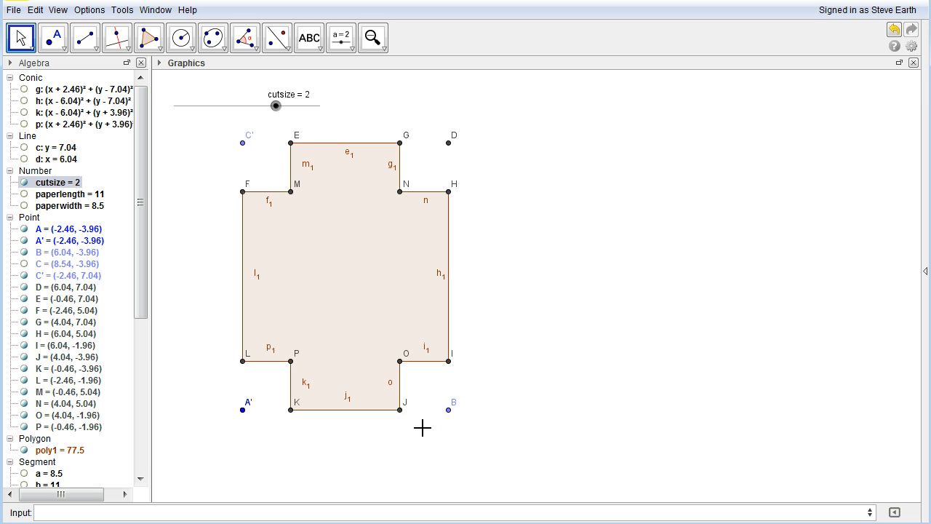
# Define a number cutlimit = min(paperlength, paperwidth)/2
pyautogui.click(115, 512)
pyautogui.write('min(paperlenth, paperwidth')
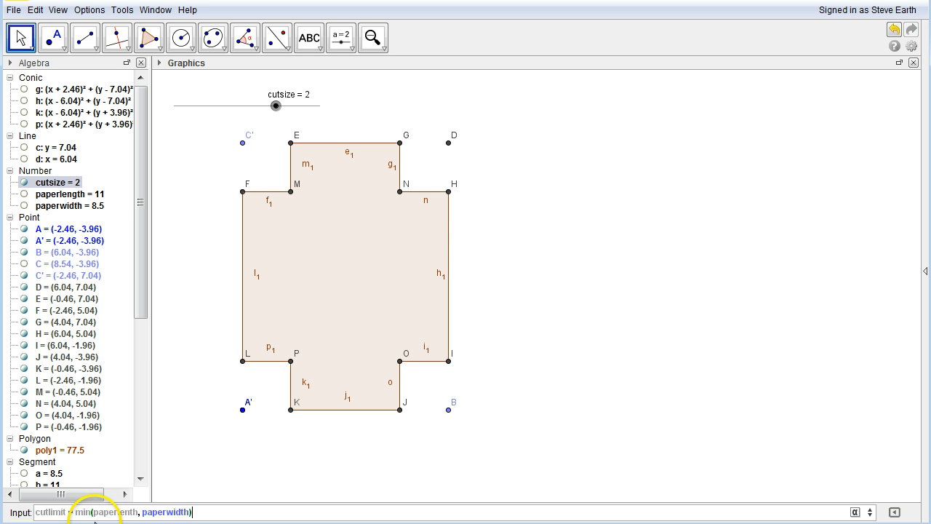
pyautogui.click(131, 512)
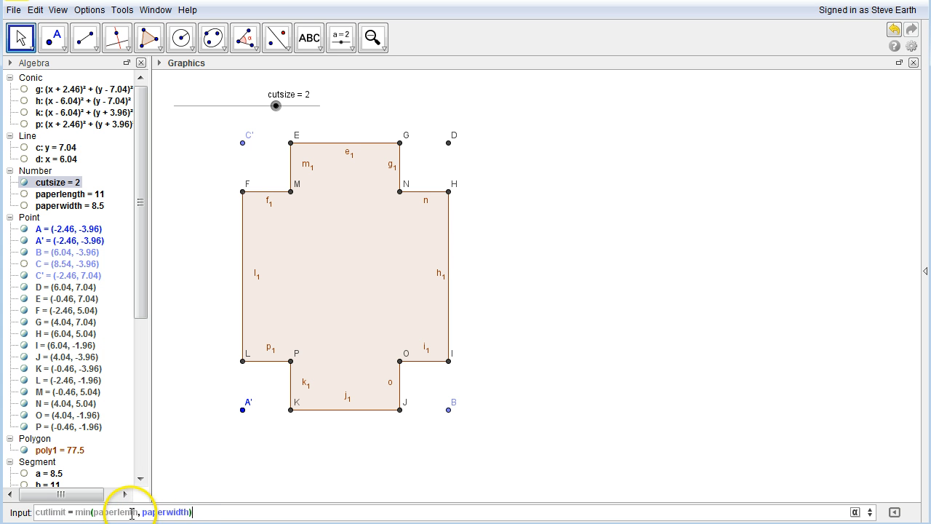
pyautogui.write('g')
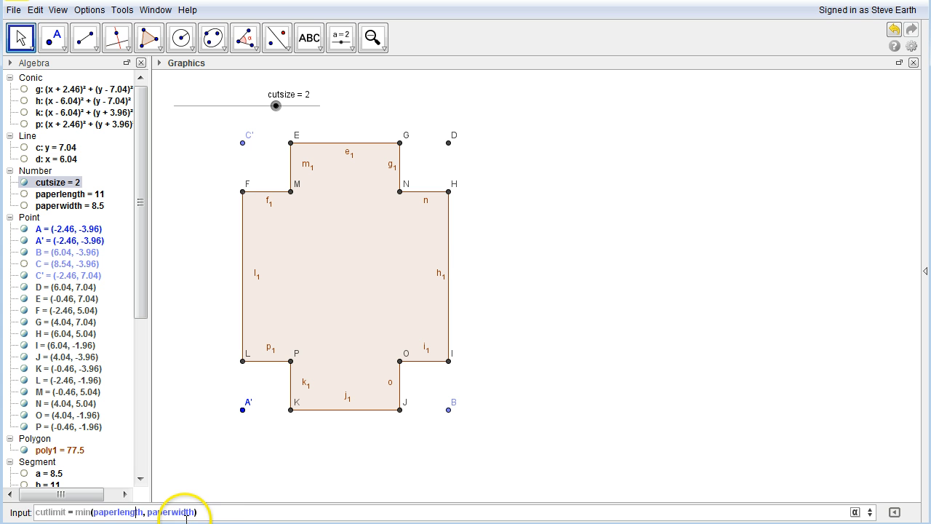
pyautogui.click(217, 513)
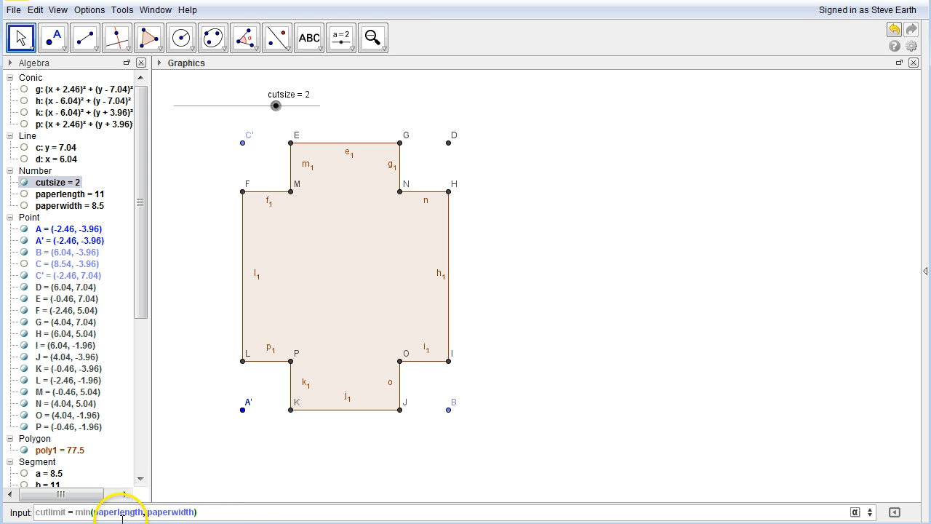
pyautogui.click(178, 512)
pyautogui.click(240, 513)
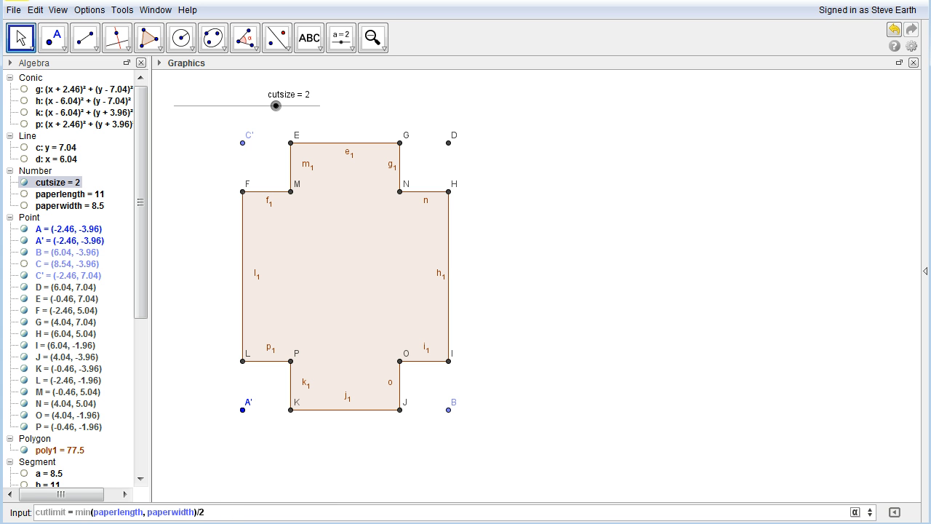
pyautogui.click(216, 512)
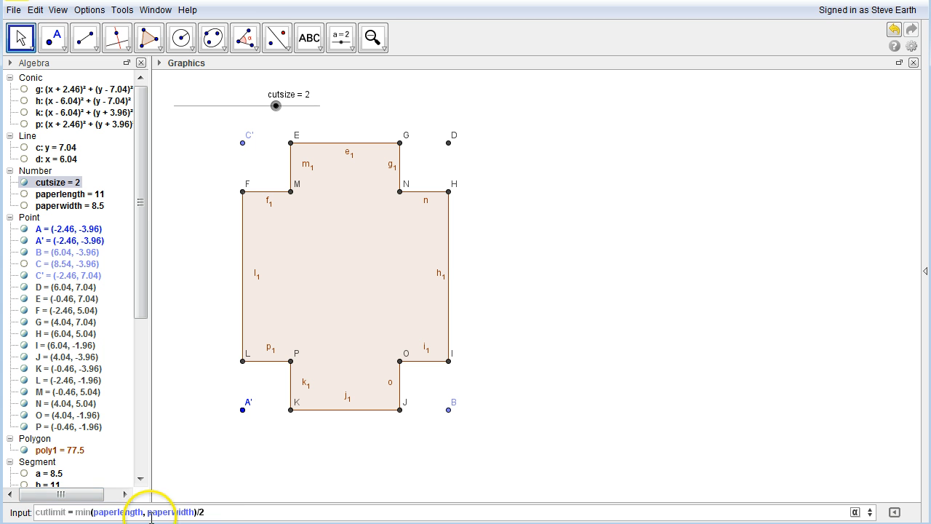
pyautogui.press('Return')
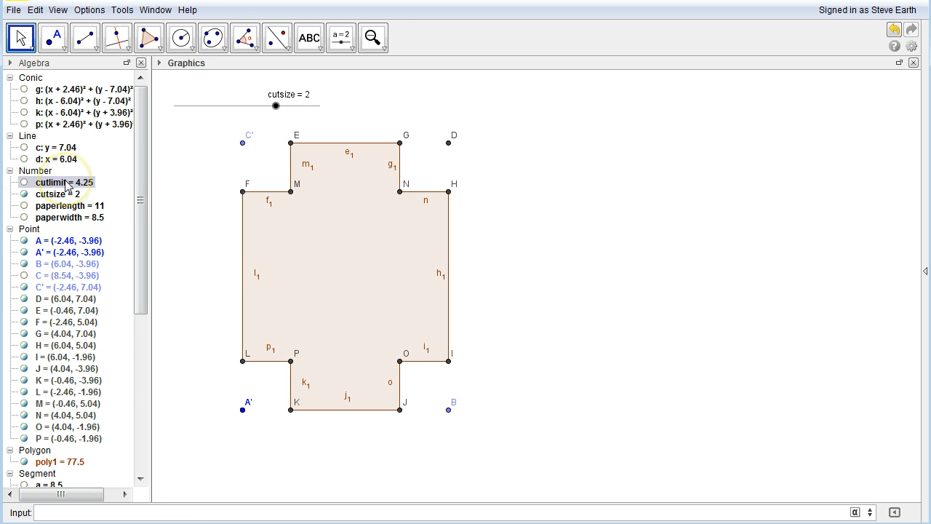
# Open the properties of the cutsize slider and set its interval minimum to 0
pyautogui.moveTo(67, 189)
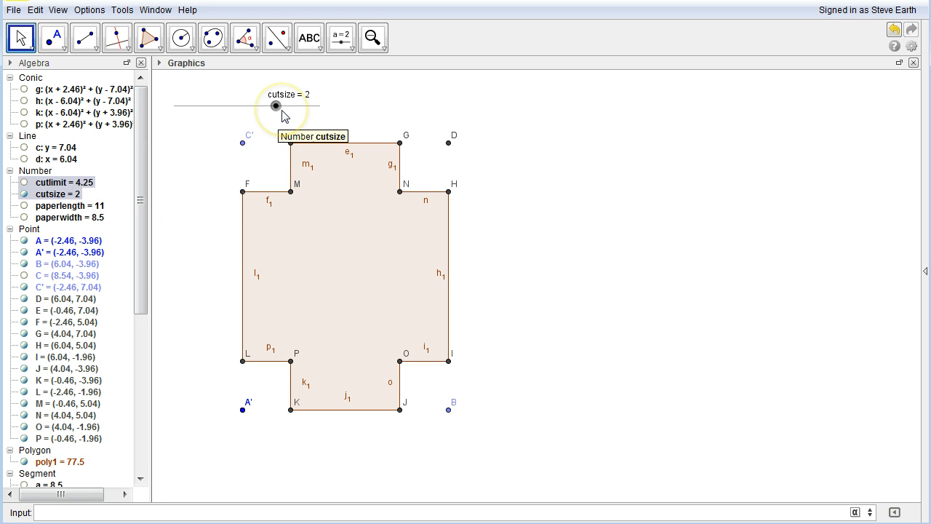
pyautogui.rightClick(62, 195)
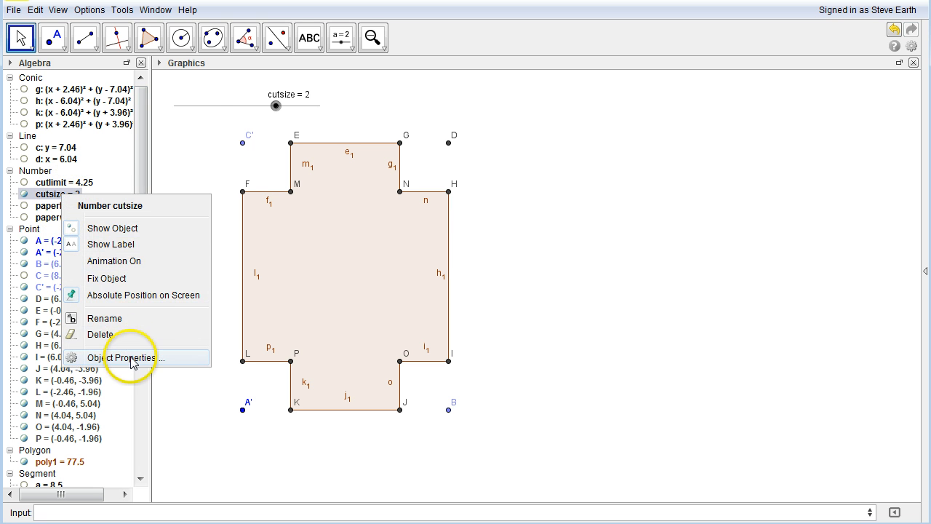
pyautogui.click(131, 358)
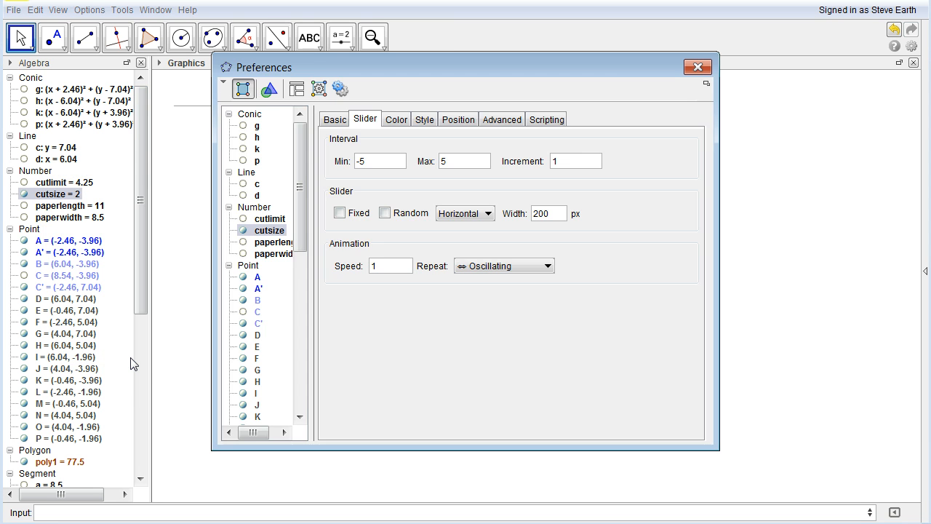
pyautogui.moveTo(486, 65); pyautogui.dragTo(639, 90)
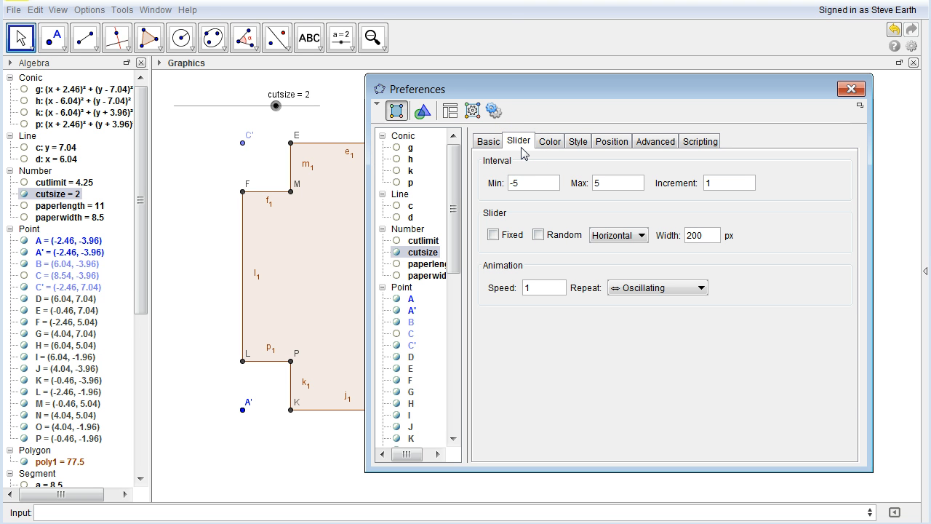
pyautogui.click(535, 182)
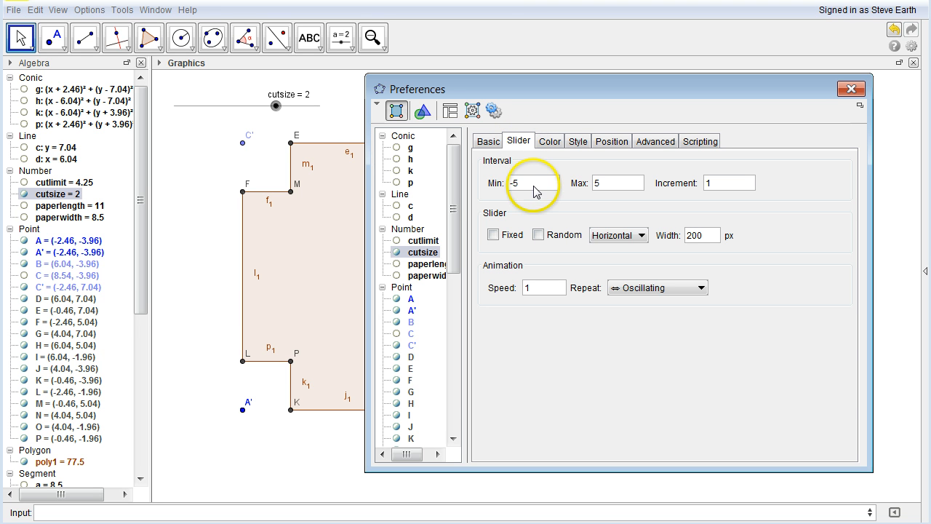
pyautogui.moveTo(538, 187); pyautogui.dragTo(477, 182)
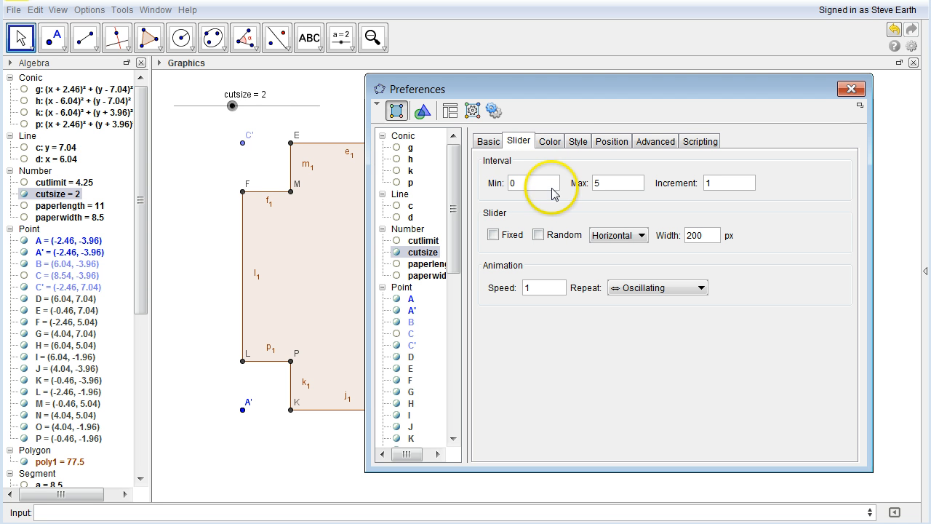
pyautogui.click(538, 183)
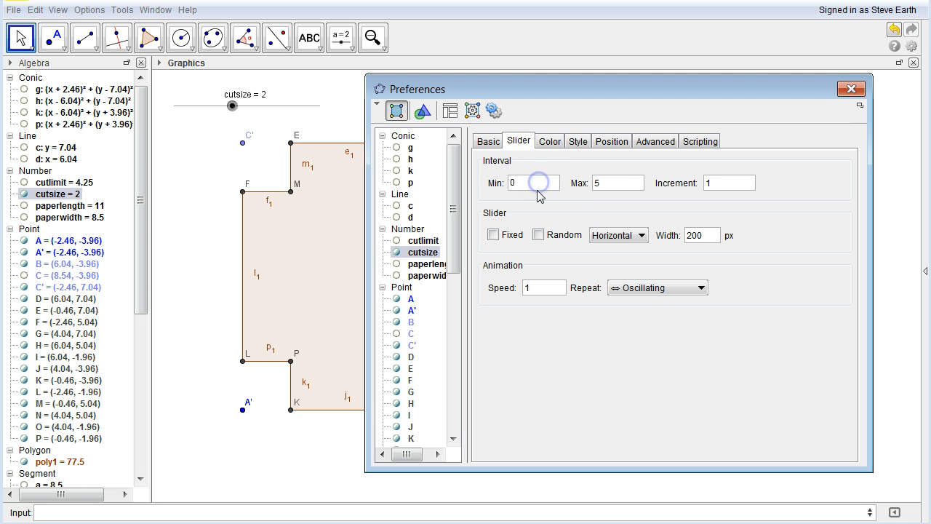
# Set the cutsize slider's maximum to cutlimit and its increment to 0.001, and close the properties
pyautogui.click(615, 184)
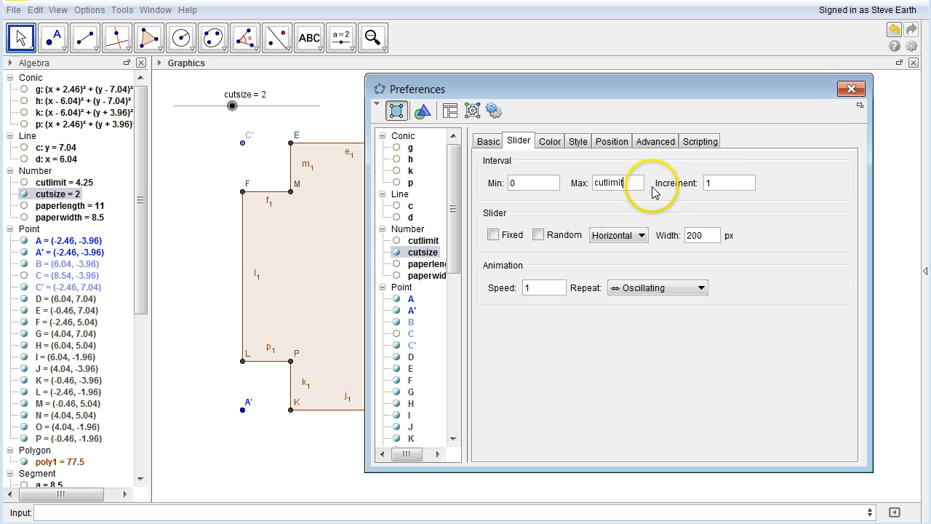
pyautogui.click(722, 184)
pyautogui.click(636, 184)
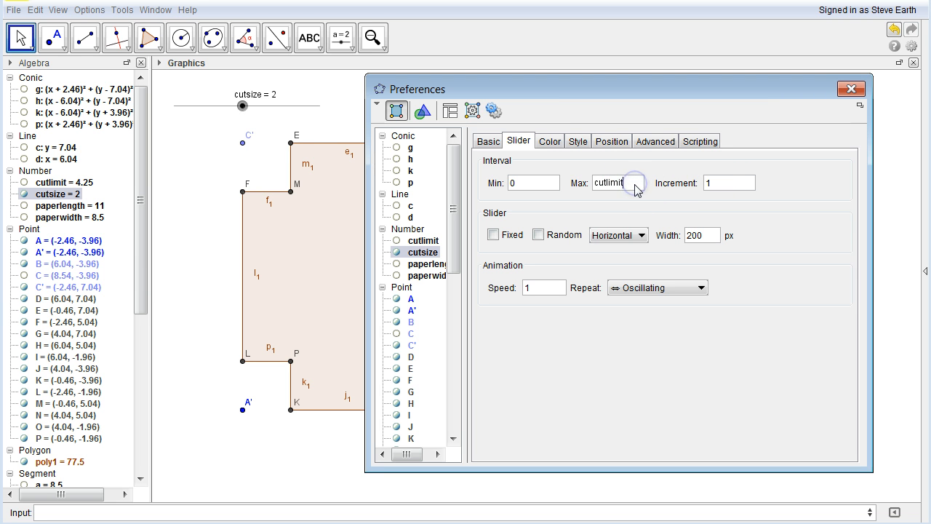
pyautogui.doubleClick(707, 184)
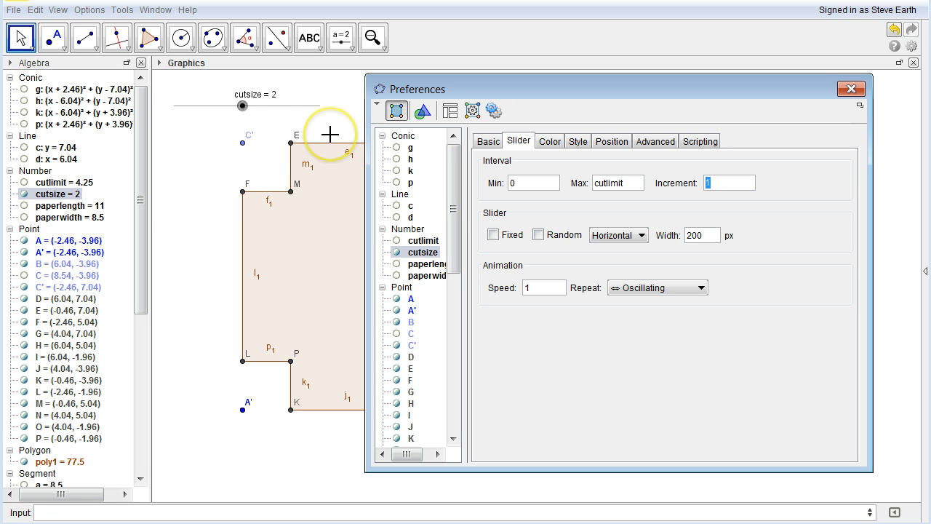
pyautogui.click(728, 182)
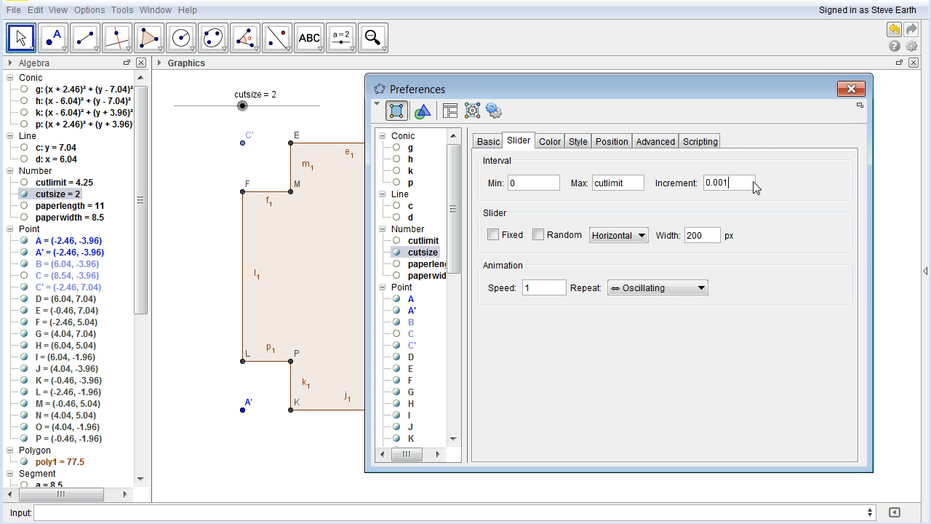
pyautogui.click(851, 88)
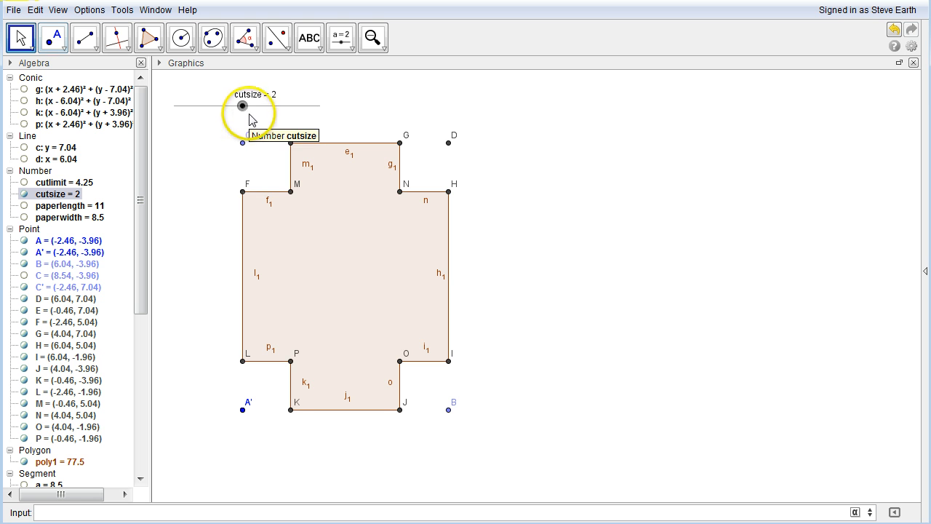
# Test the cutsize slider by moving it up to its maximum and back down to about 0.91
pyautogui.moveTo(249, 114); pyautogui.dragTo(322, 114)
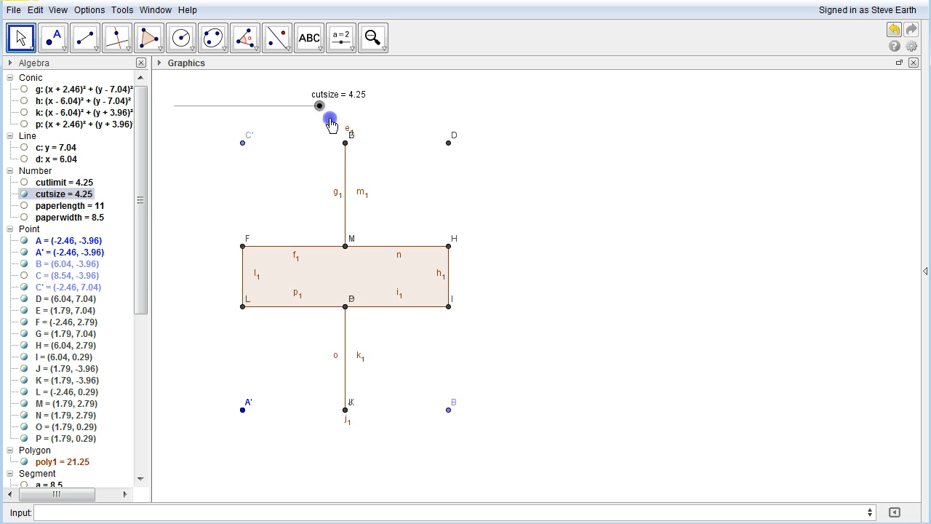
pyautogui.moveTo(247, 131); pyautogui.dragTo(204, 132)
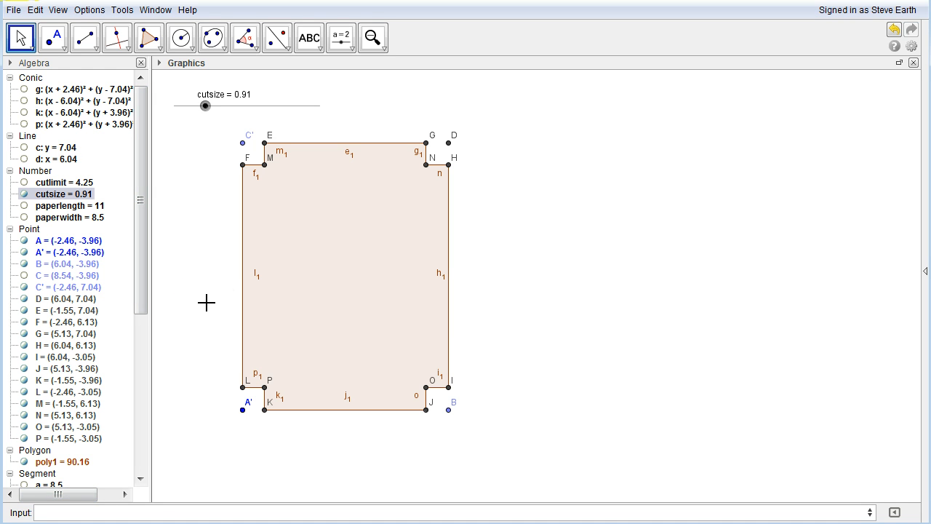
pyautogui.click(311, 327)
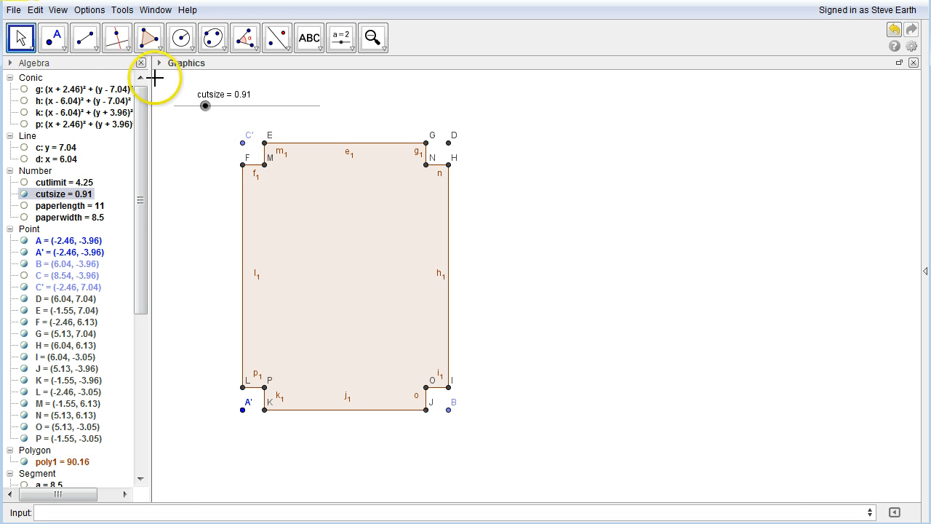
# Draw a closed polygon through points M, N, O and P to form the box's base inside the corner-cut sheet
pyautogui.click(150, 38)
pyautogui.click(153, 46)
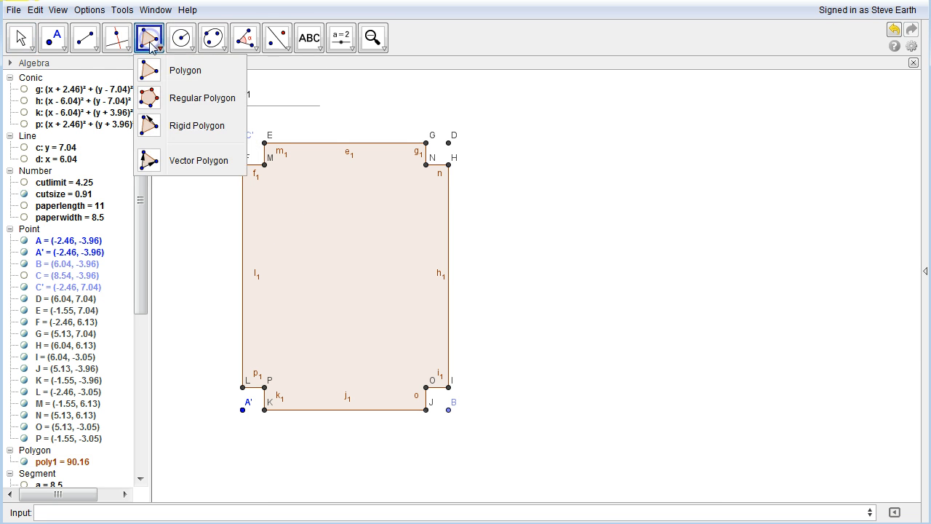
pyautogui.click(156, 73)
pyautogui.click(265, 166)
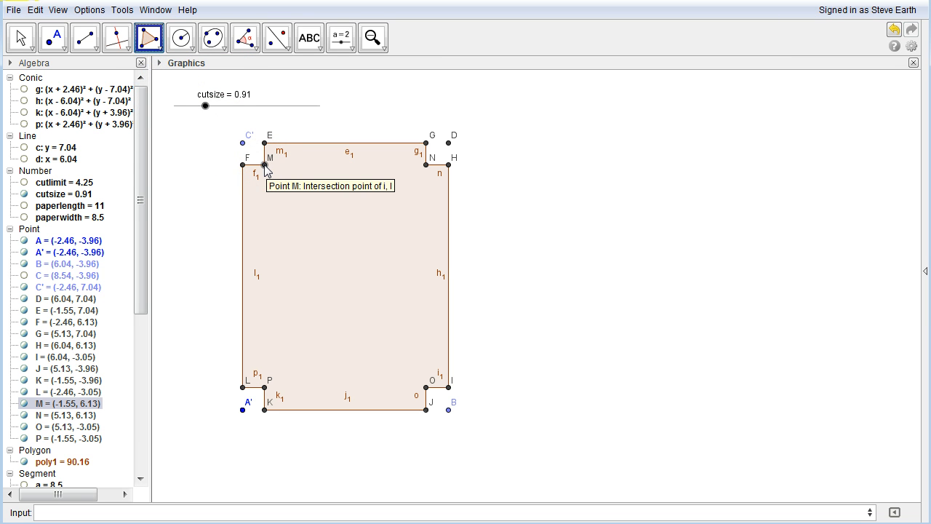
pyautogui.click(426, 165)
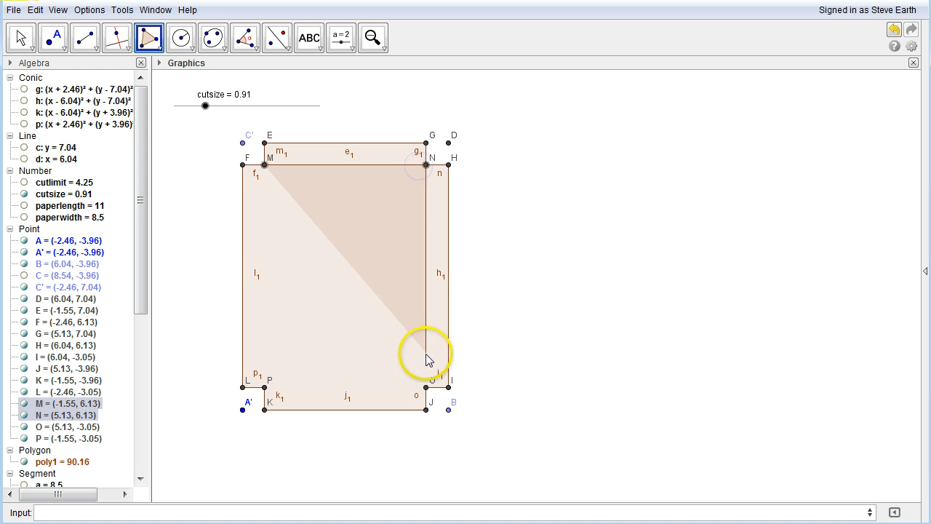
pyautogui.click(427, 387)
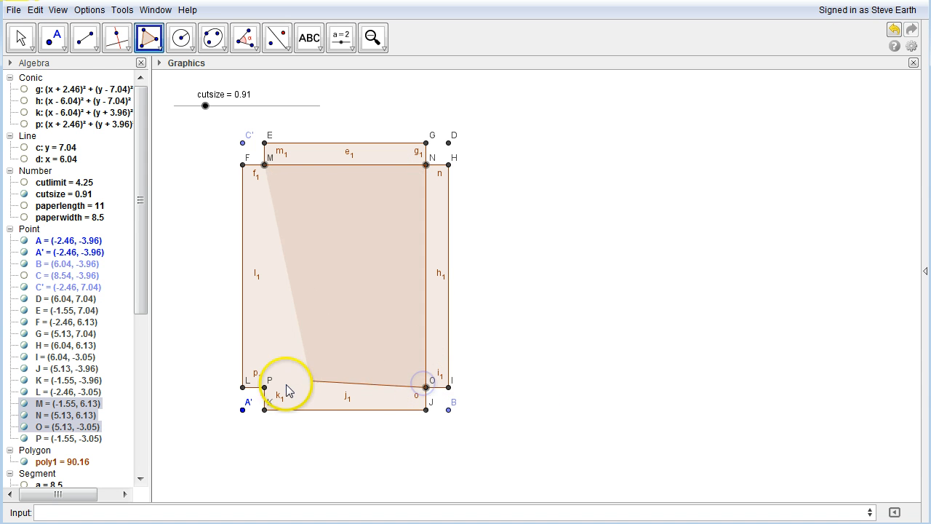
pyautogui.click(265, 387)
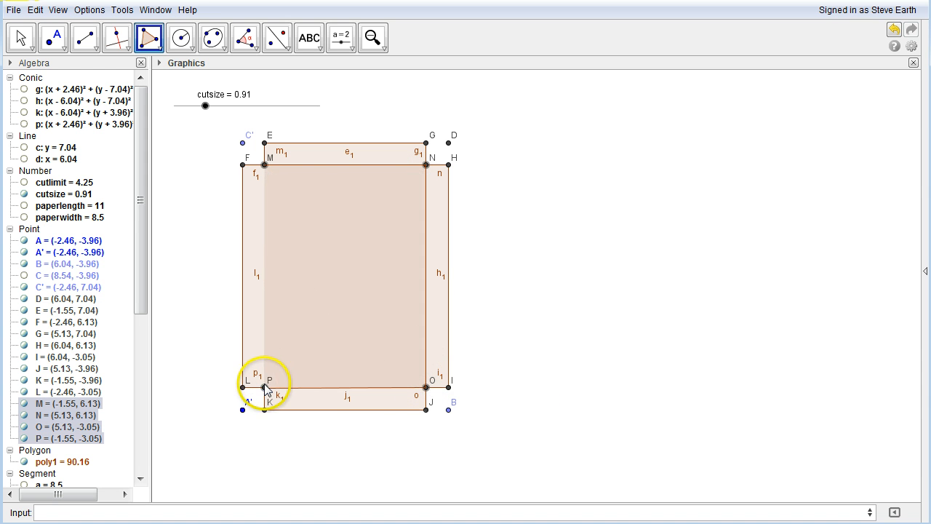
pyautogui.click(265, 165)
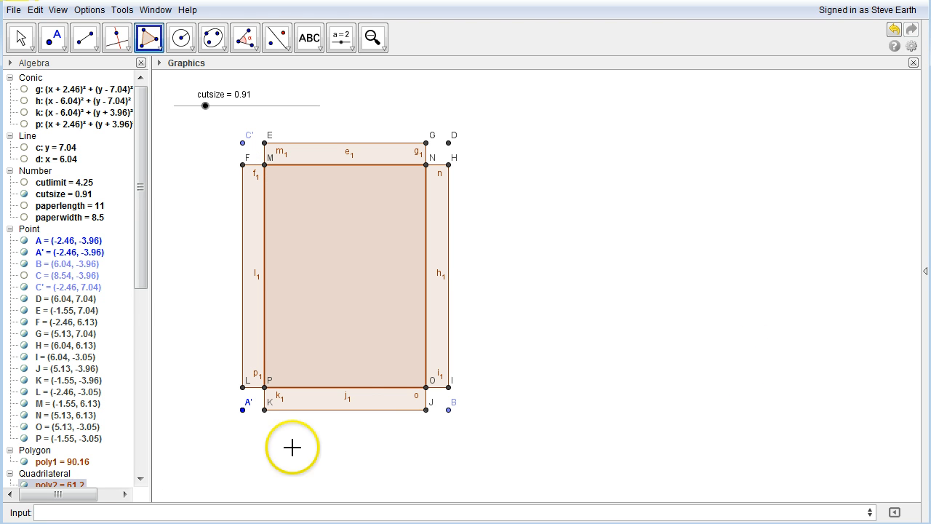
# Give the inner polygon MNOP the purple color #6600CC and an opacity of about 35, and close its properties
pyautogui.rightClick(81, 485)
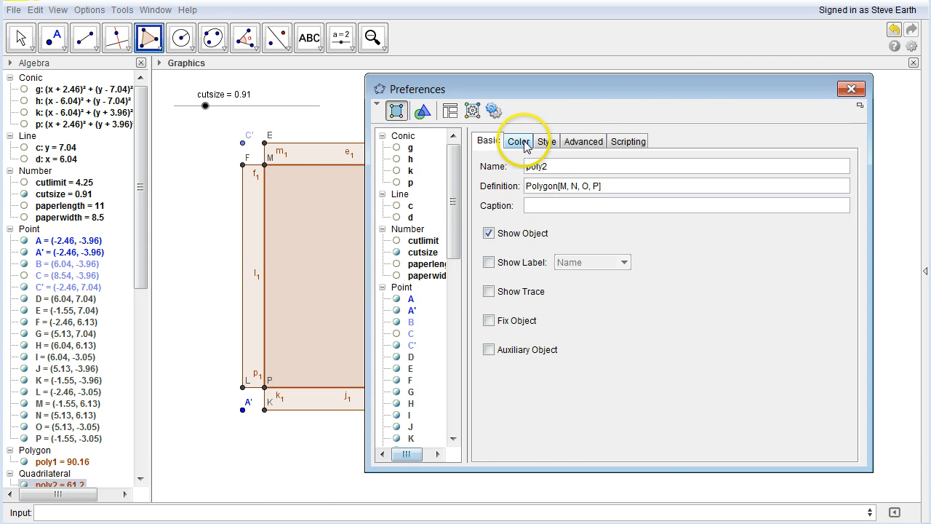
pyautogui.click(519, 139)
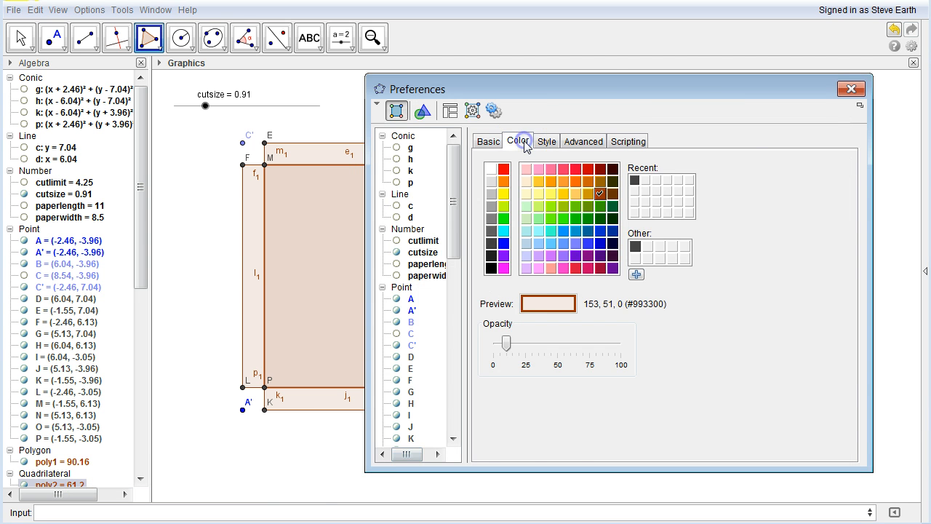
pyautogui.moveTo(594, 92); pyautogui.dragTo(681, 93)
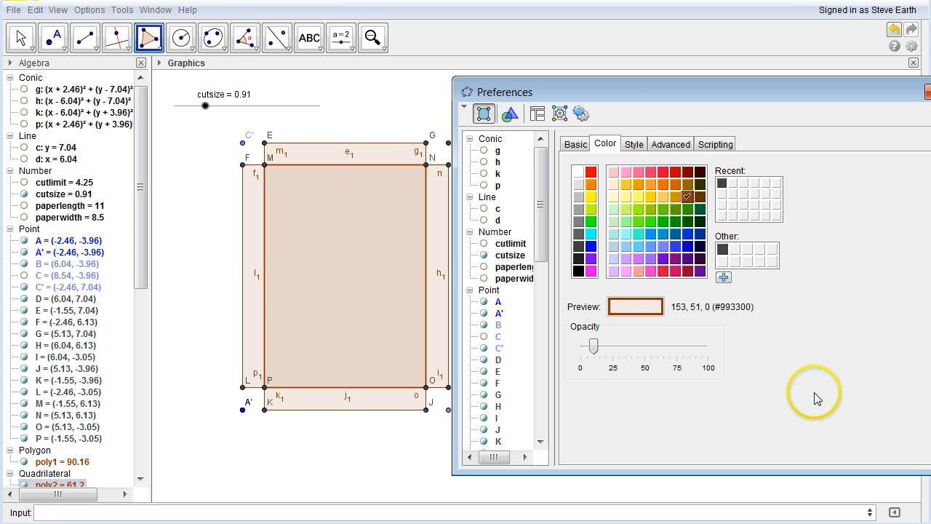
pyautogui.click(663, 260)
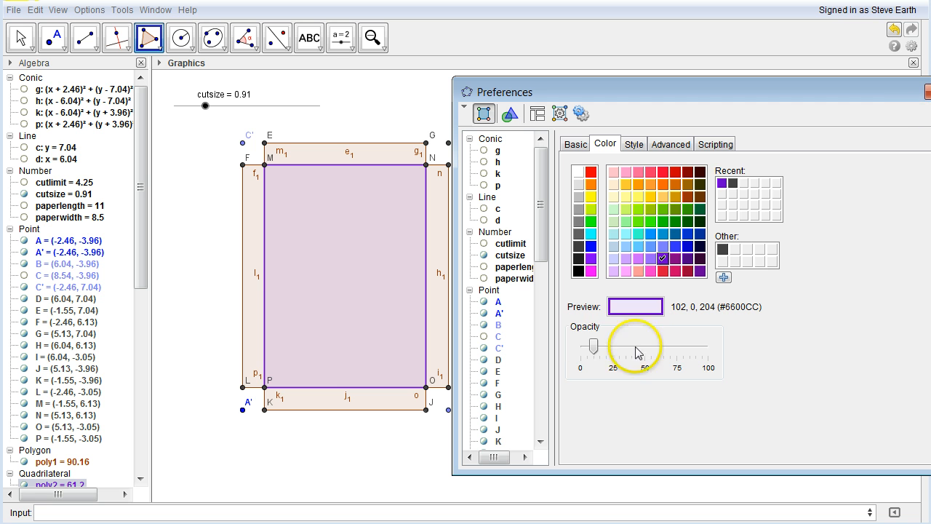
pyautogui.moveTo(593, 348); pyautogui.dragTo(620, 350)
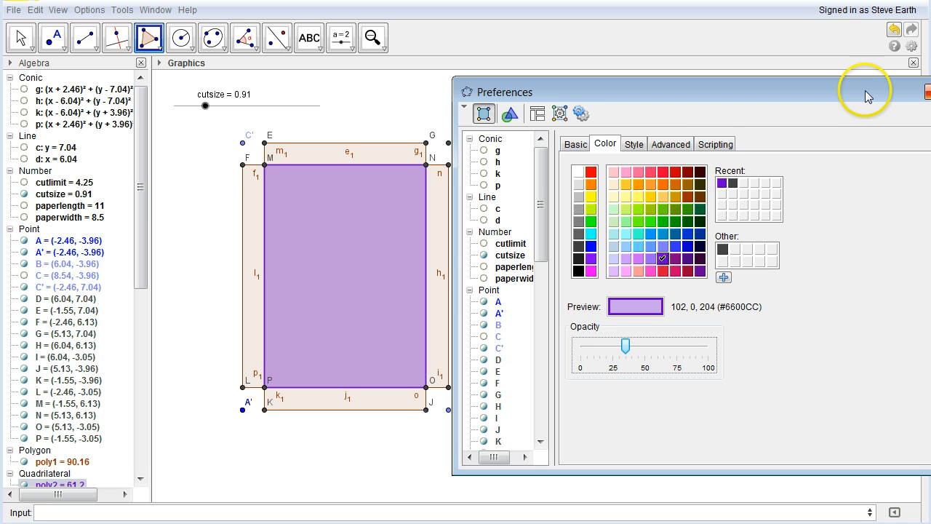
pyautogui.moveTo(866, 97); pyautogui.dragTo(785, 96)
pyautogui.click(495, 371)
pyautogui.click(862, 93)
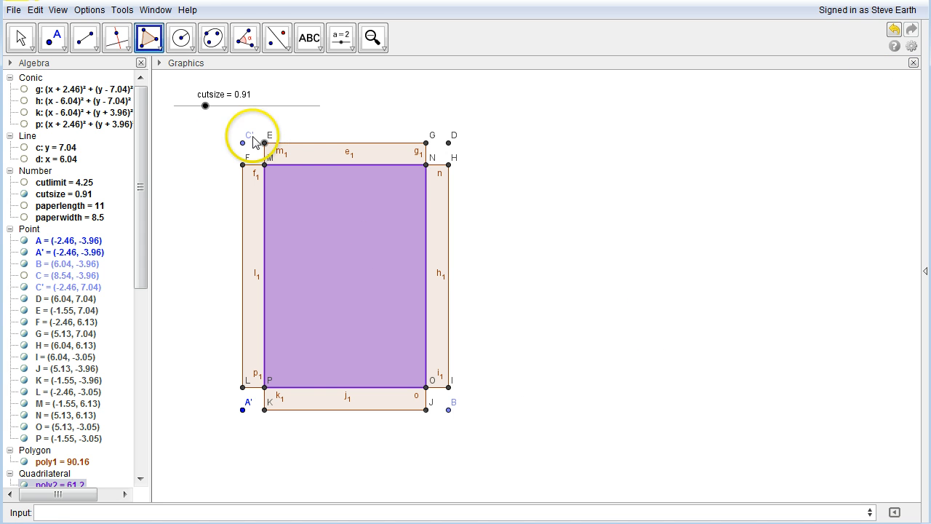
# Move the cutsize slider to 2.23 to check that the purple base follows the corner cuts
pyautogui.click(20, 38)
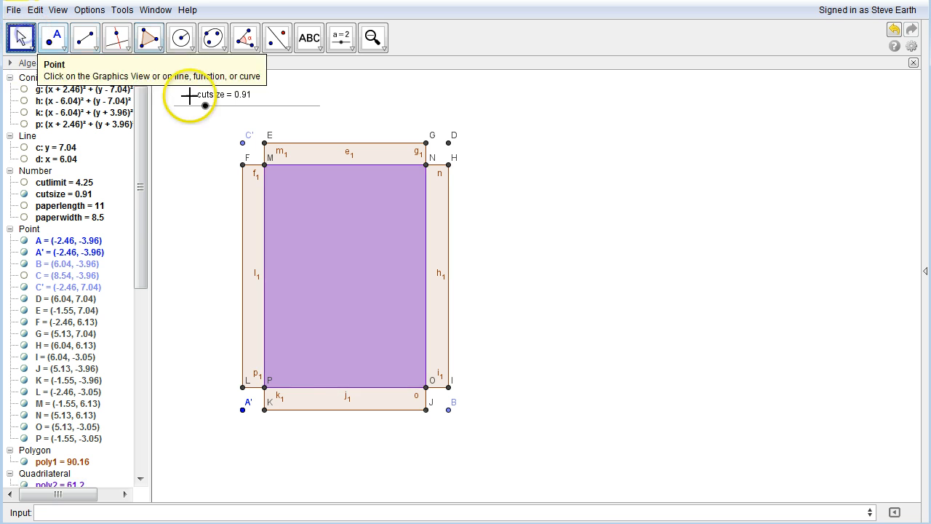
pyautogui.moveTo(206, 106); pyautogui.dragTo(250, 134)
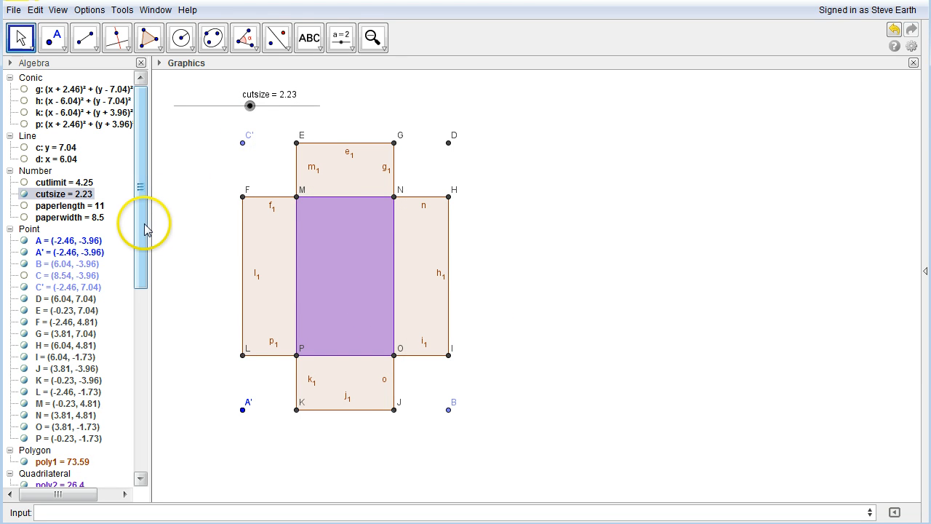
# Hide points A, A', B, C', D, E, F, G and H in the drawing
pyautogui.moveTo(143, 223); pyautogui.dragTo(141, 257)
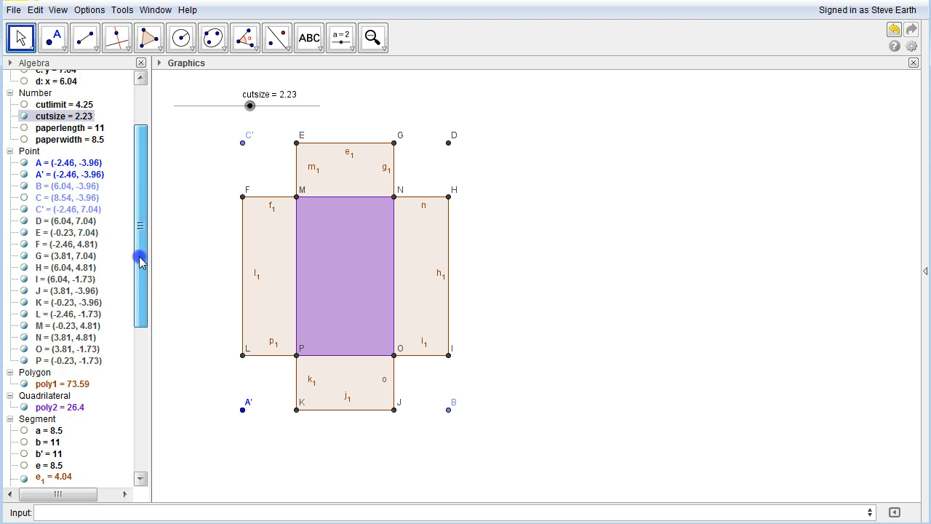
pyautogui.click(24, 163)
pyautogui.click(24, 174)
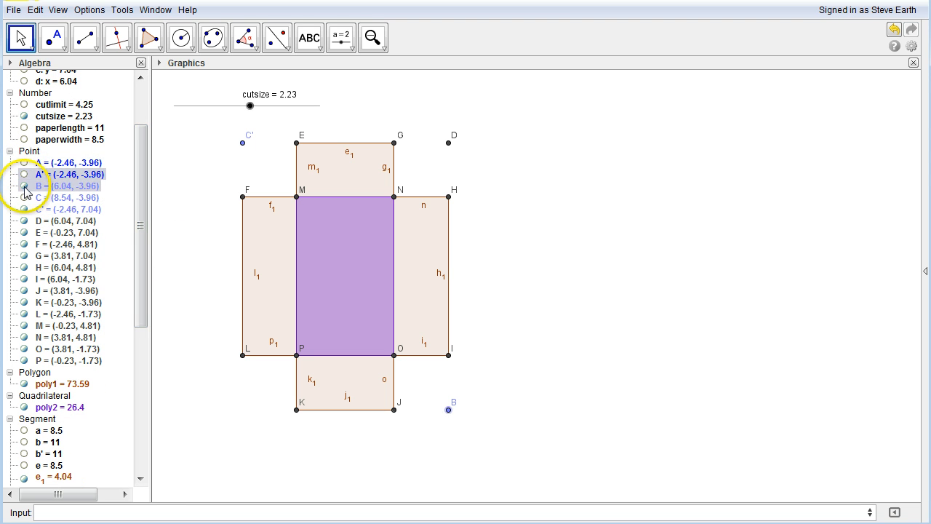
pyautogui.click(24, 185)
pyautogui.click(24, 209)
pyautogui.click(24, 221)
pyautogui.click(24, 232)
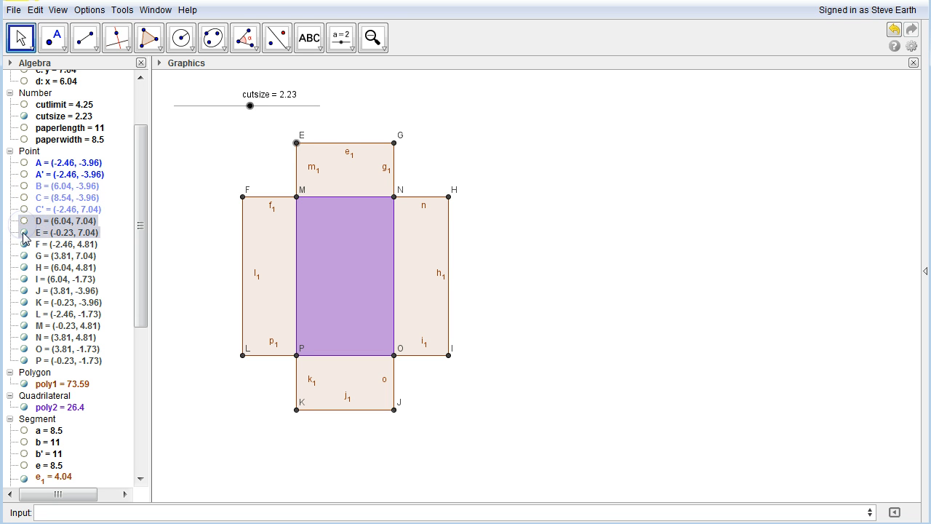
pyautogui.click(24, 244)
pyautogui.click(24, 255)
pyautogui.click(24, 267)
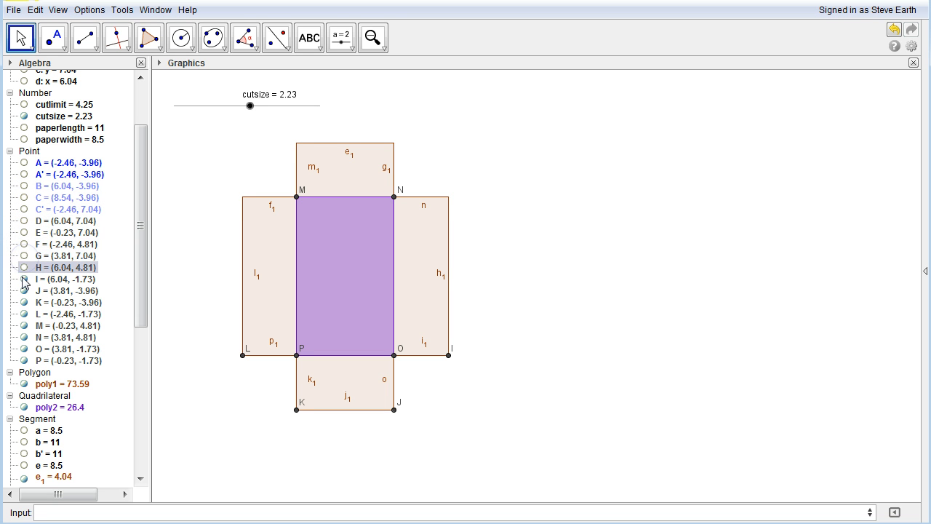
# Hide the remaining visible points I, J, K, L, M, N, O and P
pyautogui.click(24, 279)
pyautogui.click(24, 290)
pyautogui.click(24, 302)
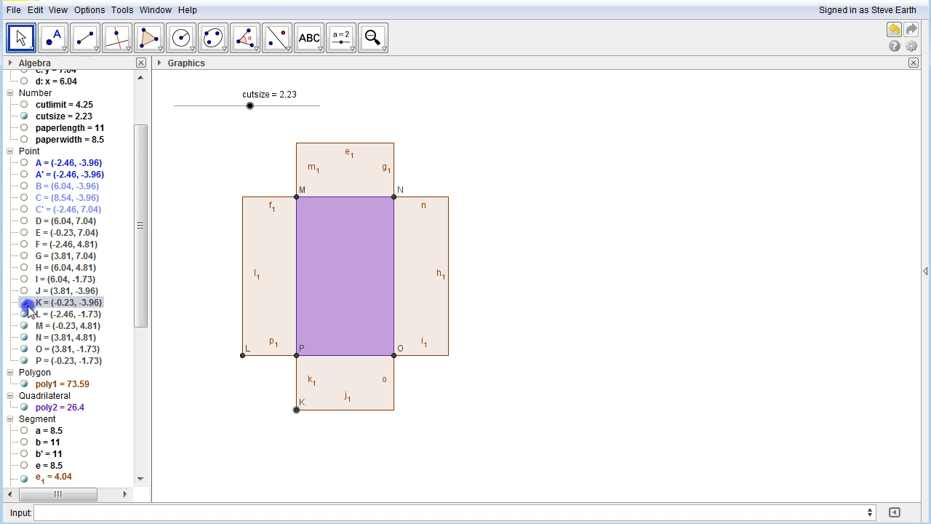
pyautogui.click(24, 325)
pyautogui.click(24, 314)
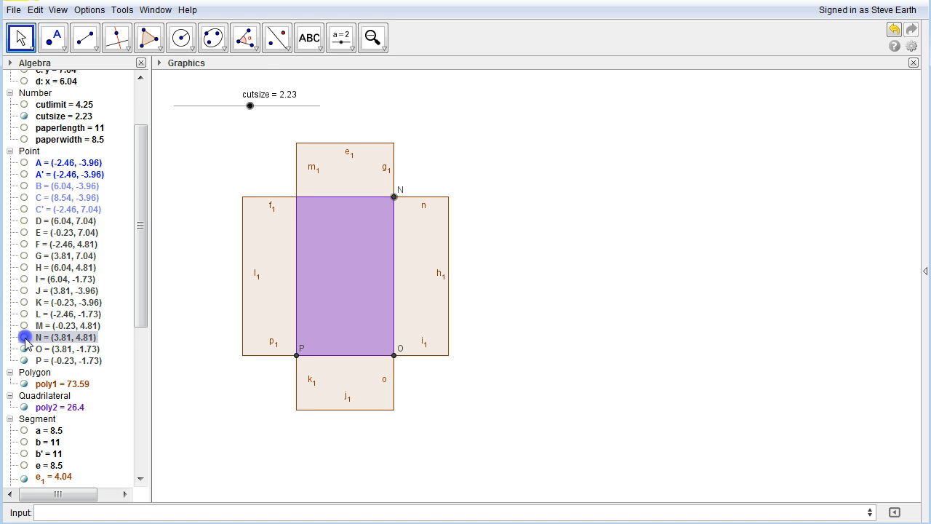
pyautogui.click(24, 337)
pyautogui.click(24, 348)
pyautogui.click(24, 360)
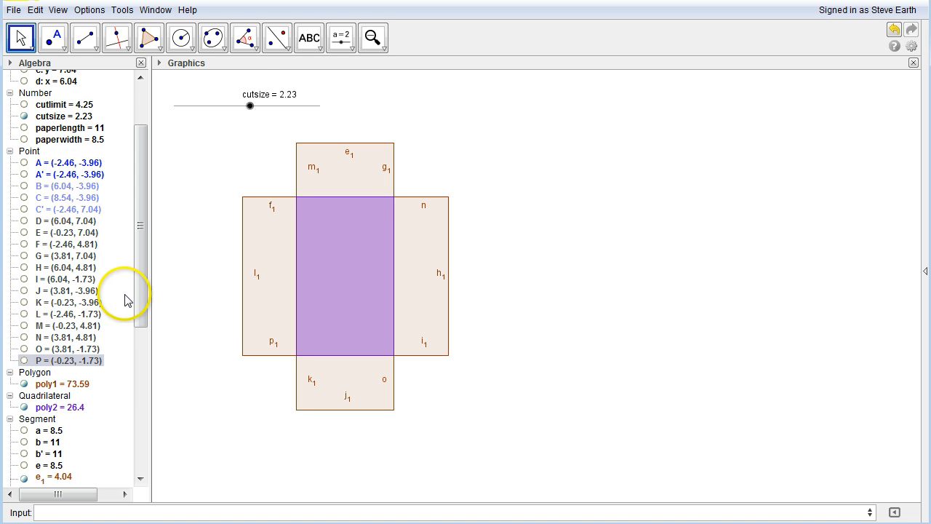
# Hide the outer polygon's side segments e1, f1, g1, h1, i1, j1, k1 and l1 together with their labels
pyautogui.moveTo(135, 296); pyautogui.dragTo(135, 367)
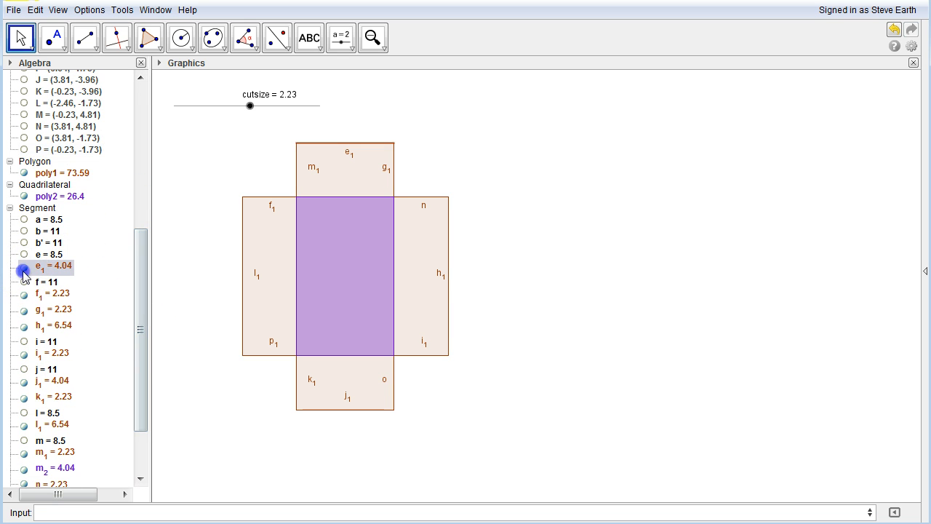
pyautogui.click(24, 267)
pyautogui.click(24, 295)
pyautogui.click(24, 313)
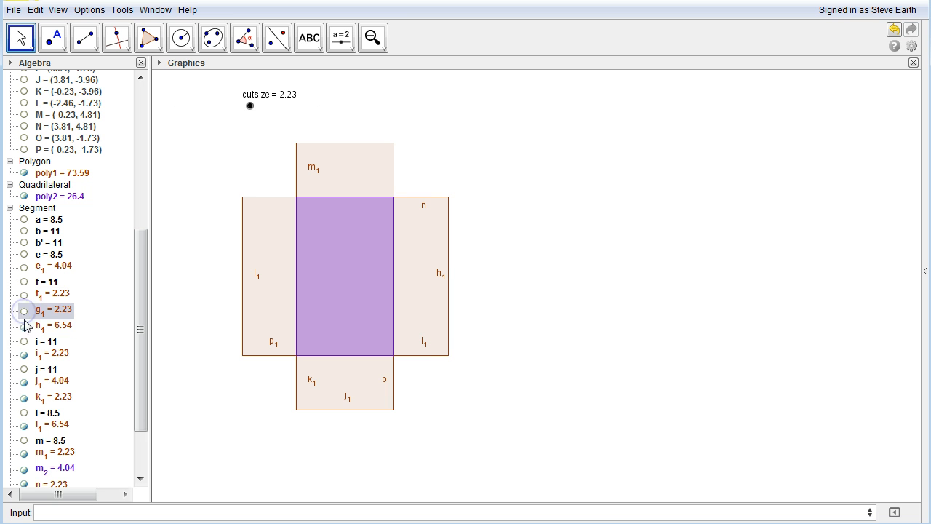
pyautogui.click(24, 326)
pyautogui.click(24, 354)
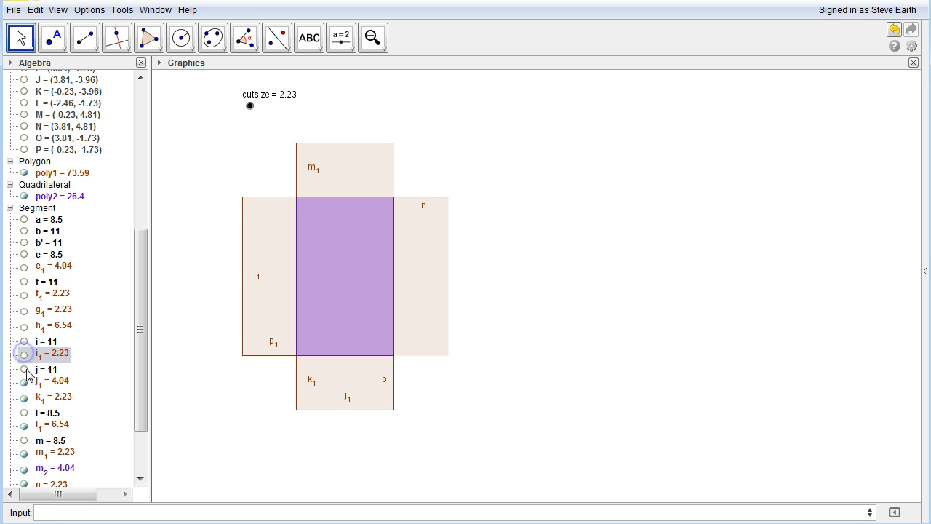
pyautogui.click(24, 382)
pyautogui.click(24, 398)
pyautogui.click(24, 426)
# Hide the remaining polygon side segments m1, m2, n, n1, o, o1, p1 and p2
pyautogui.moveTo(138, 385); pyautogui.dragTo(128, 424)
pyautogui.click(24, 374)
pyautogui.click(22, 388)
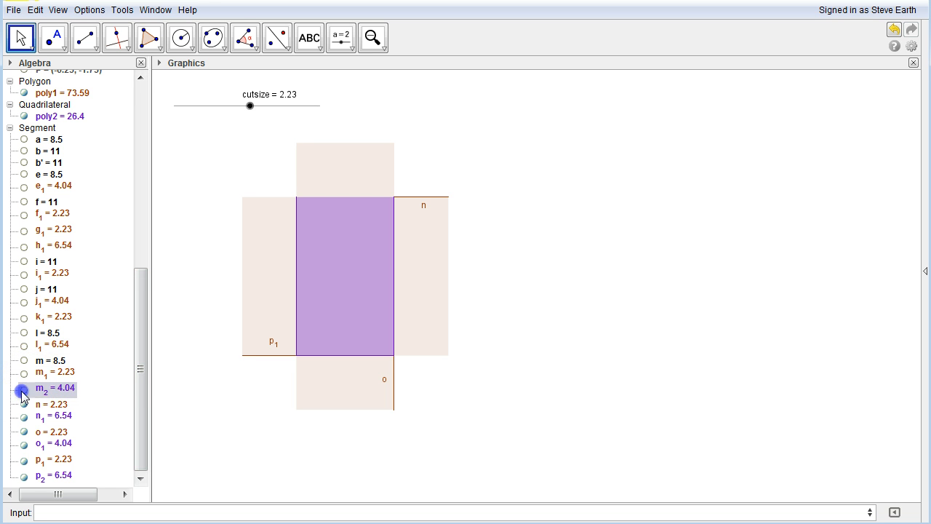
pyautogui.click(23, 405)
pyautogui.click(24, 417)
pyautogui.click(42, 449)
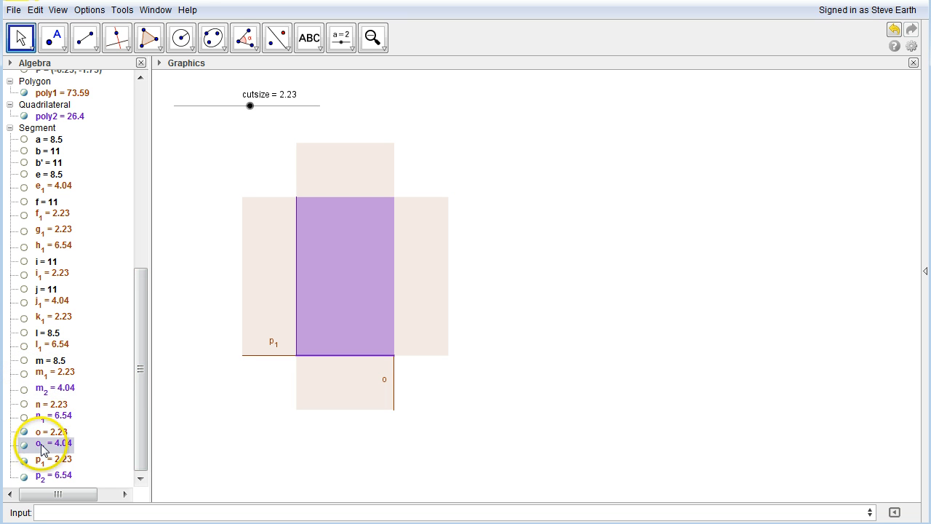
pyautogui.click(24, 431)
pyautogui.click(26, 444)
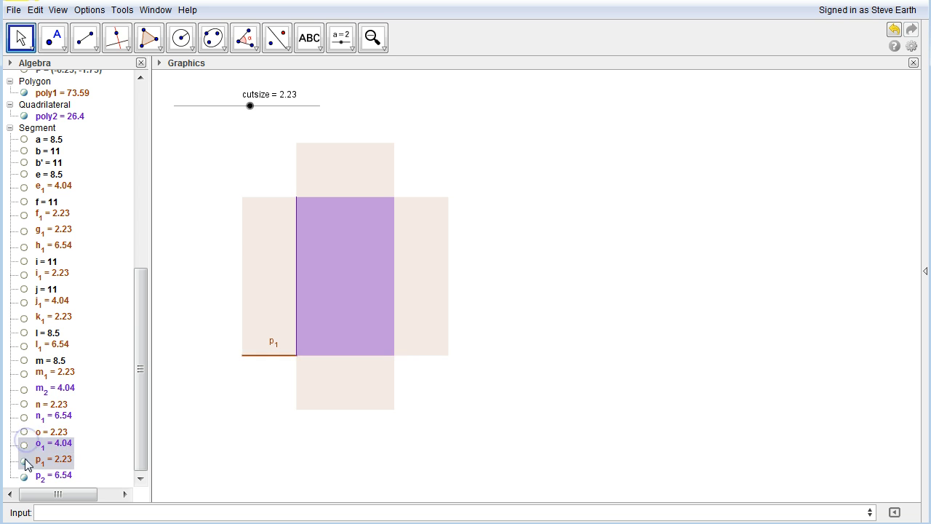
pyautogui.click(24, 460)
pyautogui.click(24, 476)
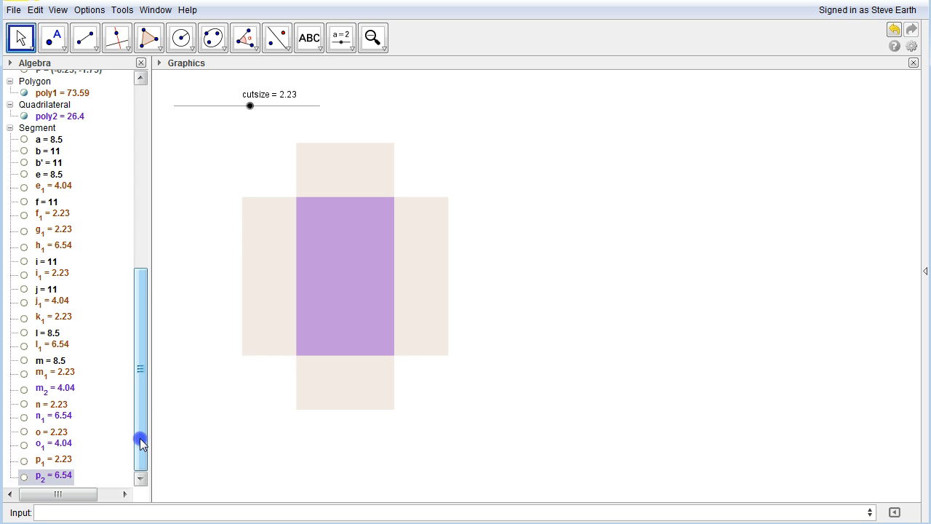
pyautogui.moveTo(141, 436); pyautogui.dragTo(150, 208)
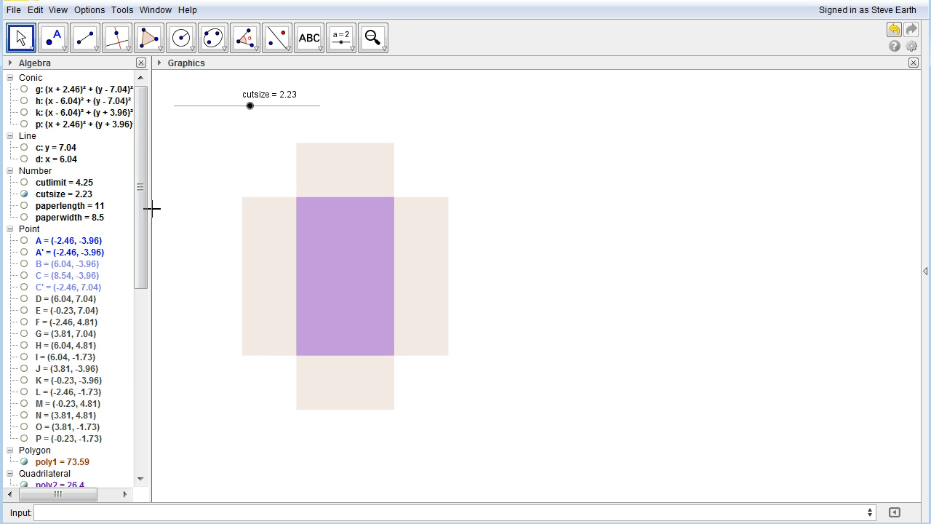
# Move the cutsize slider to 1.96 and on to 1.55 to check how the cleaned-up sheet responds
pyautogui.click(251, 108)
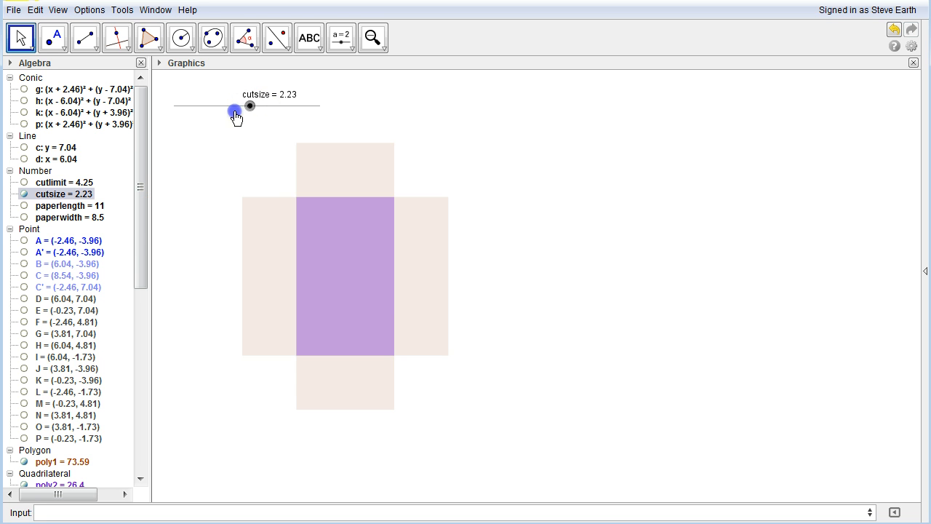
pyautogui.moveTo(235, 115)
pyautogui.mouseDown()
pyautogui.moveTo(211, 112)
pyautogui.moveTo(241, 107)
pyautogui.mouseUp()
pyautogui.click(316, 174)
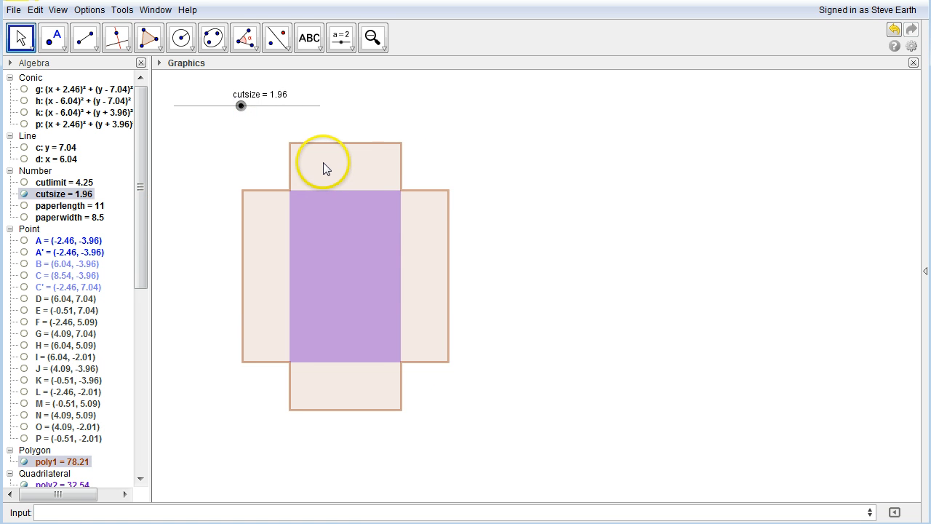
pyautogui.click(241, 105)
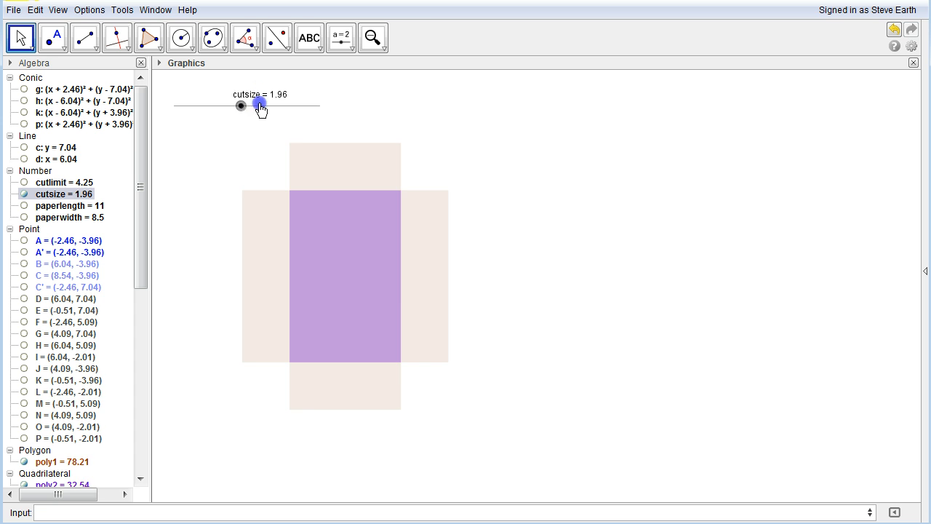
pyautogui.moveTo(262, 109); pyautogui.dragTo(229, 114)
pyautogui.click(292, 152)
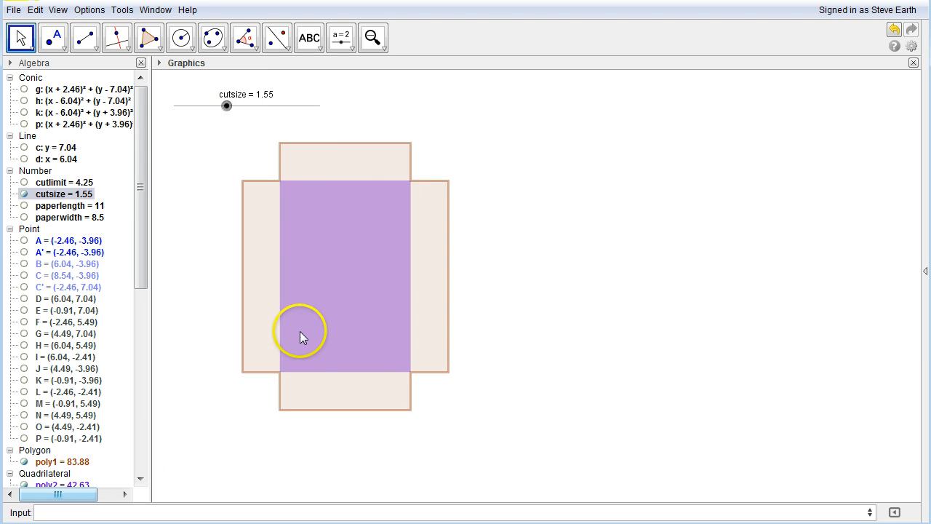
# Raise the opacity of the corner-cut polygon poly1 to 25, close its properties, and move the cutsize slider to 1.59
pyautogui.rightClick(40, 461)
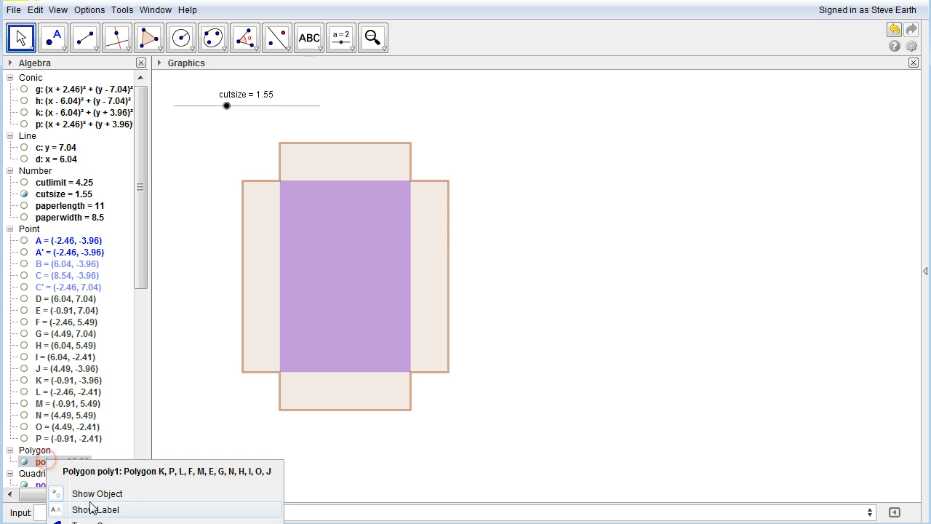
pyautogui.click(109, 523)
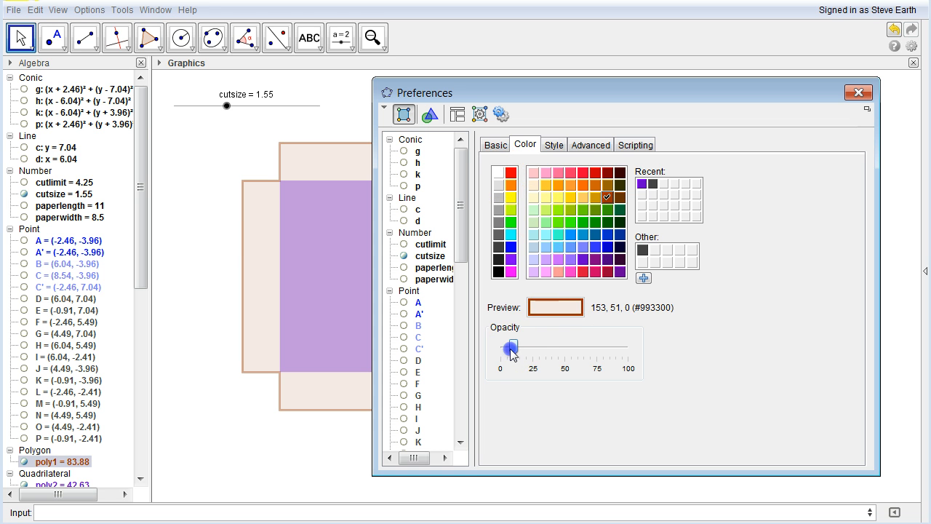
pyautogui.moveTo(514, 347); pyautogui.dragTo(521, 354)
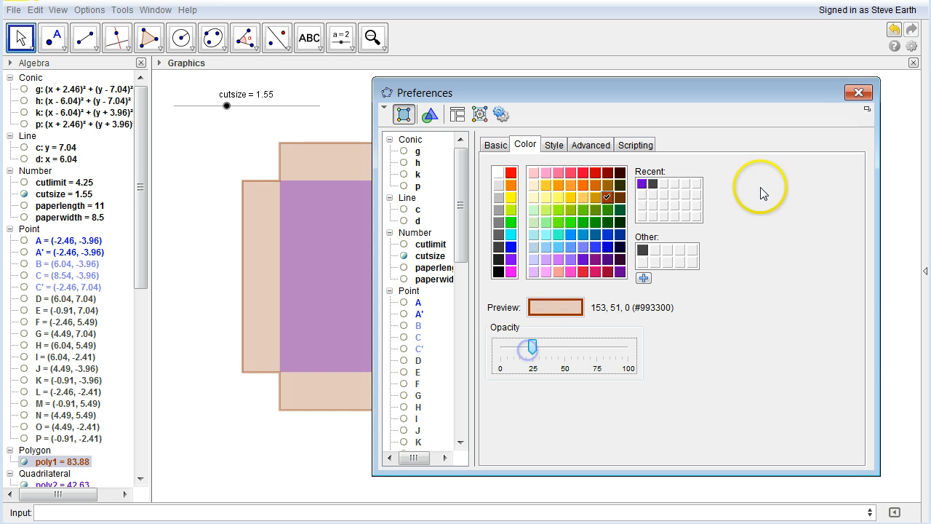
pyautogui.click(858, 93)
pyautogui.moveTo(227, 106)
pyautogui.mouseDown()
pyautogui.moveTo(241, 111)
pyautogui.moveTo(220, 114)
pyautogui.moveTo(230, 115)
pyautogui.mouseUp()
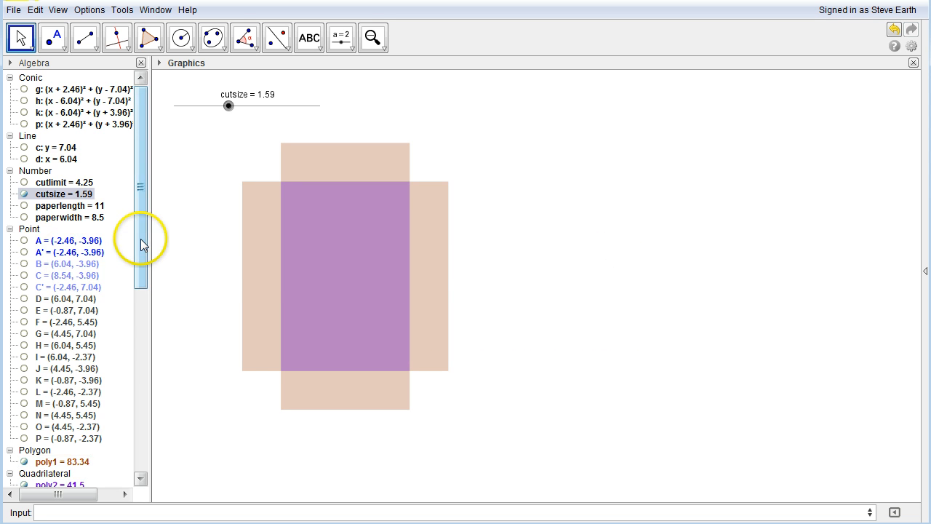
# Define the box's volume as the base area times the cut size by entering boxvolume = poly2 cutsize
pyautogui.moveTo(140, 239); pyautogui.dragTo(141, 303)
pyautogui.click(79, 360)
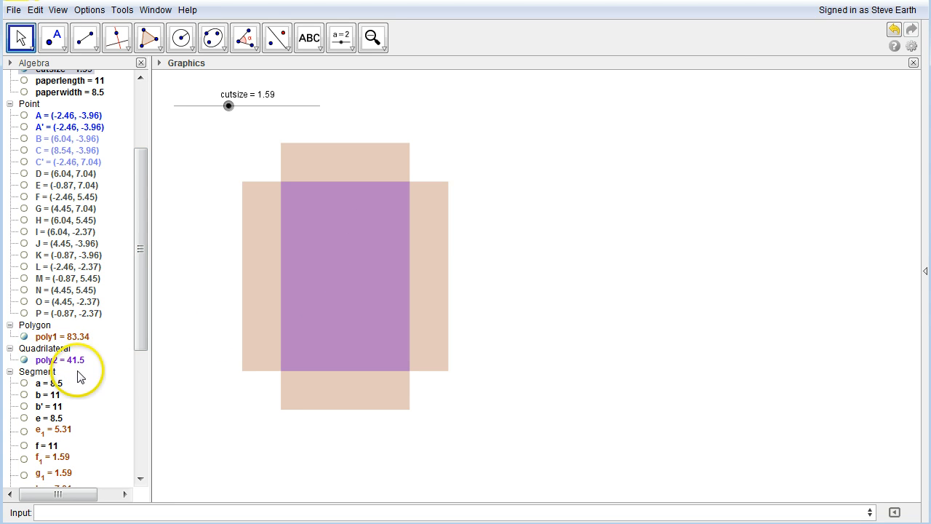
pyautogui.click(208, 305)
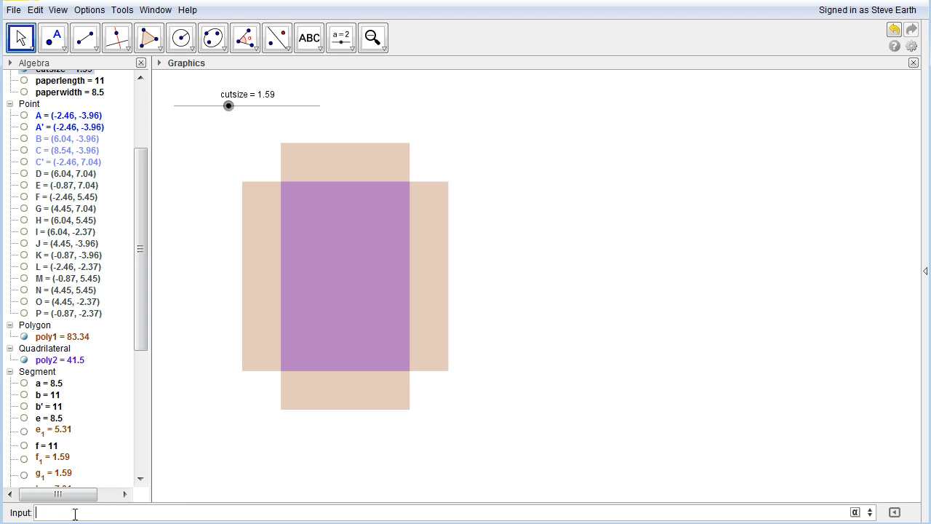
pyautogui.write('volume =')
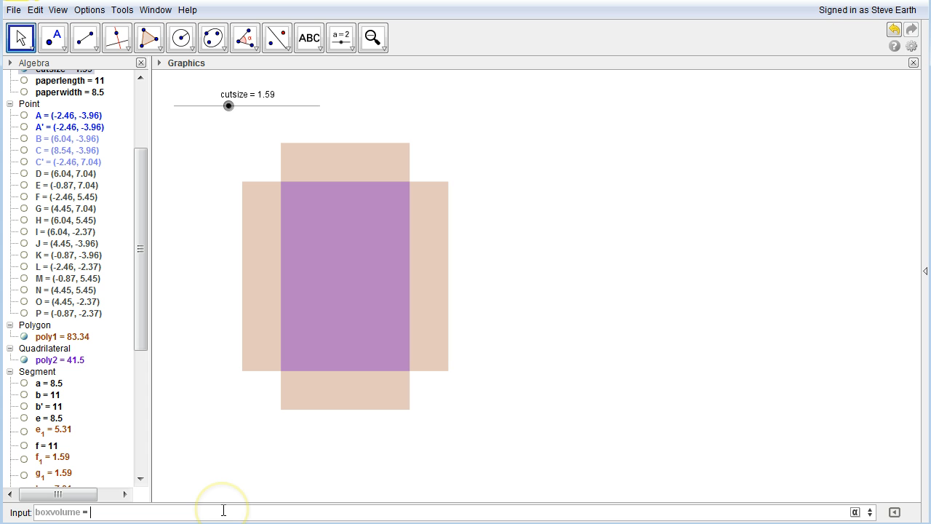
pyautogui.write('2 cutsize')
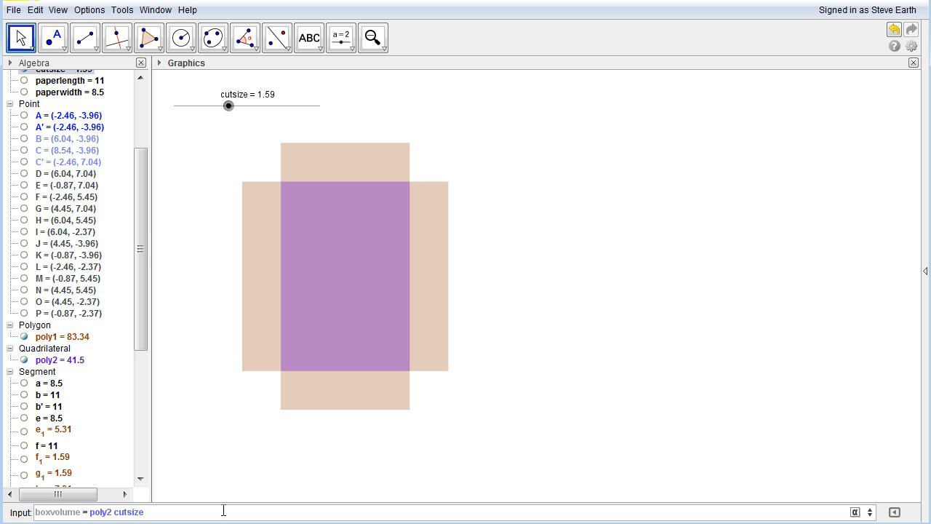
pyautogui.press('Return')
# Move the cutsize slider to 0.34 and back up to 1.49 to check how boxvolume changes
pyautogui.moveTo(147, 278); pyautogui.dragTo(148, 203)
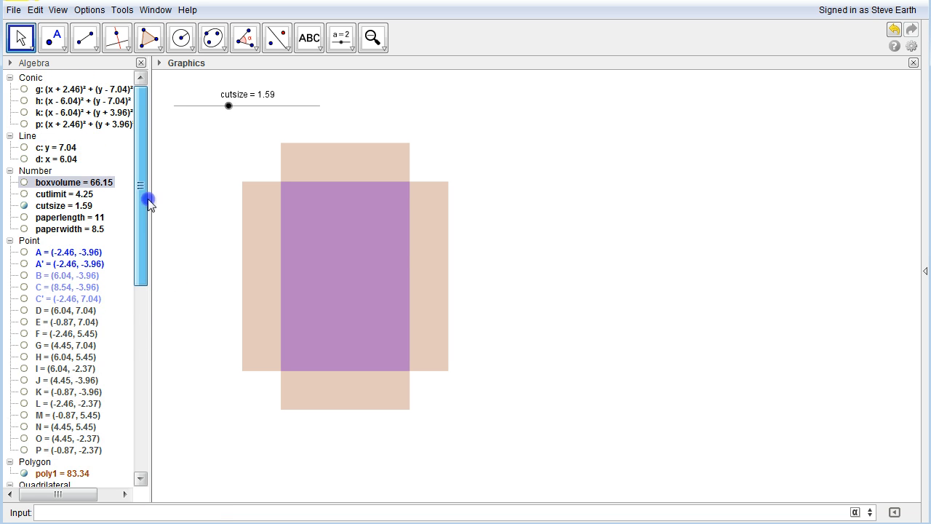
pyautogui.click(104, 188)
pyautogui.moveTo(229, 105); pyautogui.dragTo(187, 116)
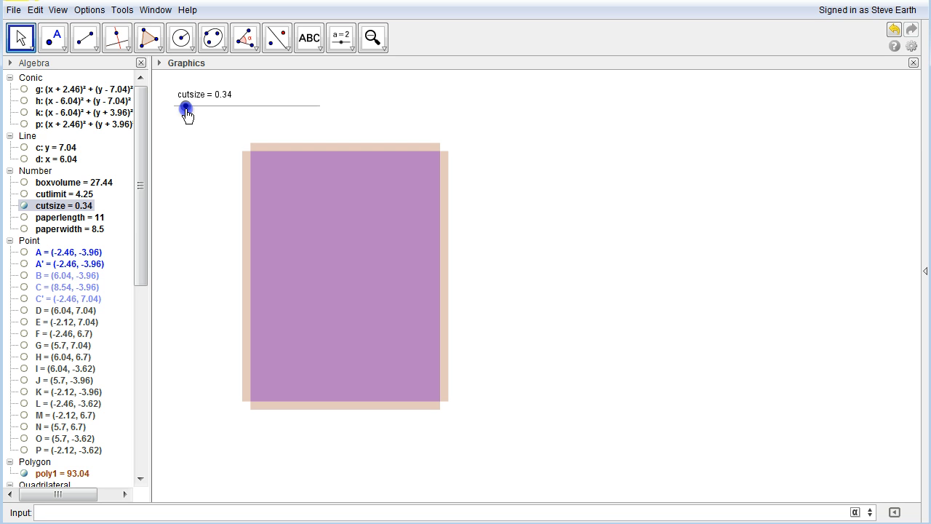
pyautogui.click(105, 188)
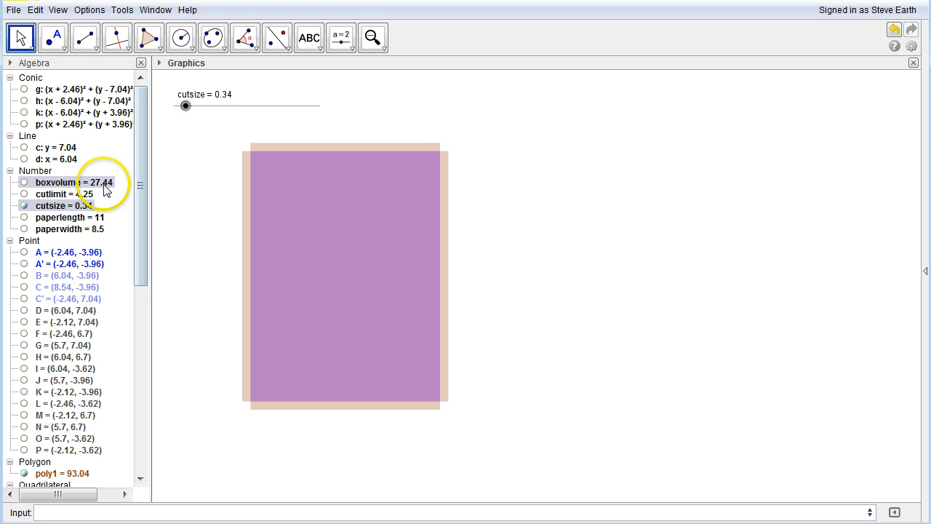
pyautogui.moveTo(185, 106); pyautogui.dragTo(226, 116)
pyautogui.click(123, 175)
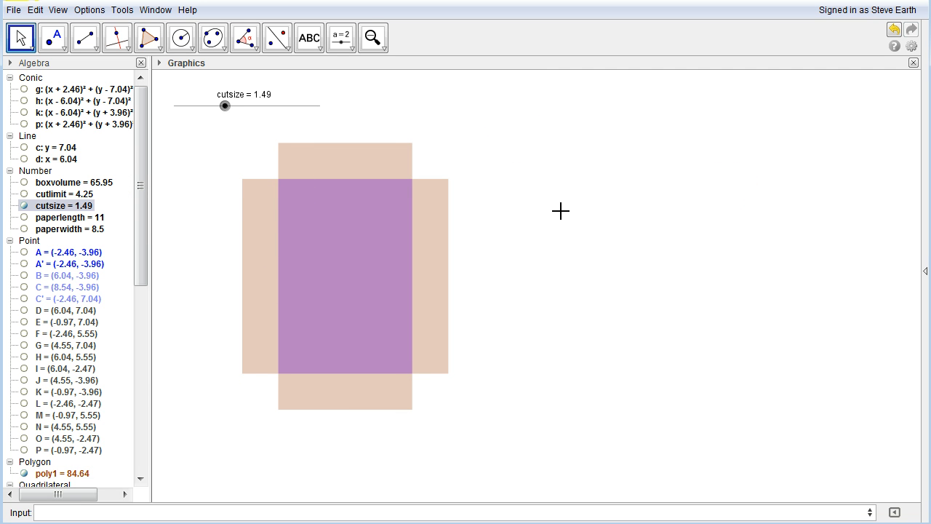
# Show the Graphics 2 view beside the sheet drawing
pyautogui.click(557, 190)
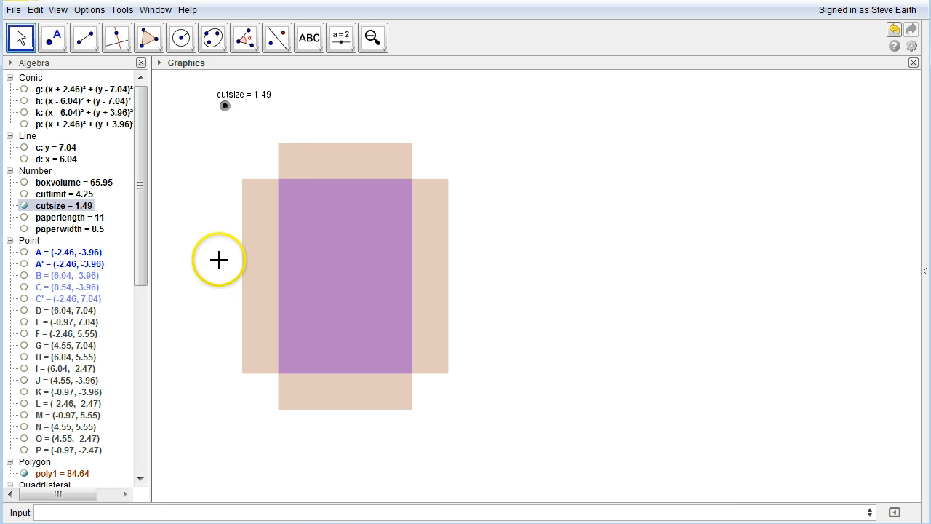
pyautogui.click(59, 10)
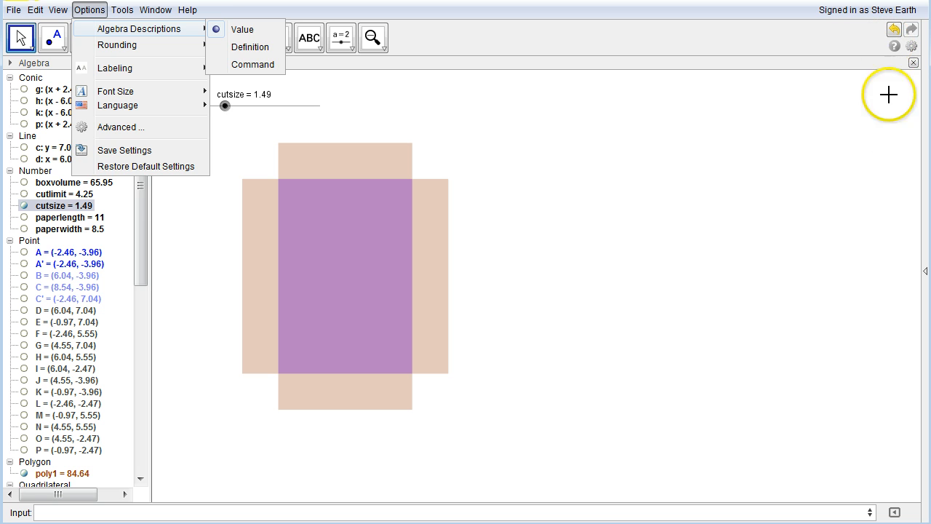
pyautogui.moveTo(60, 10)
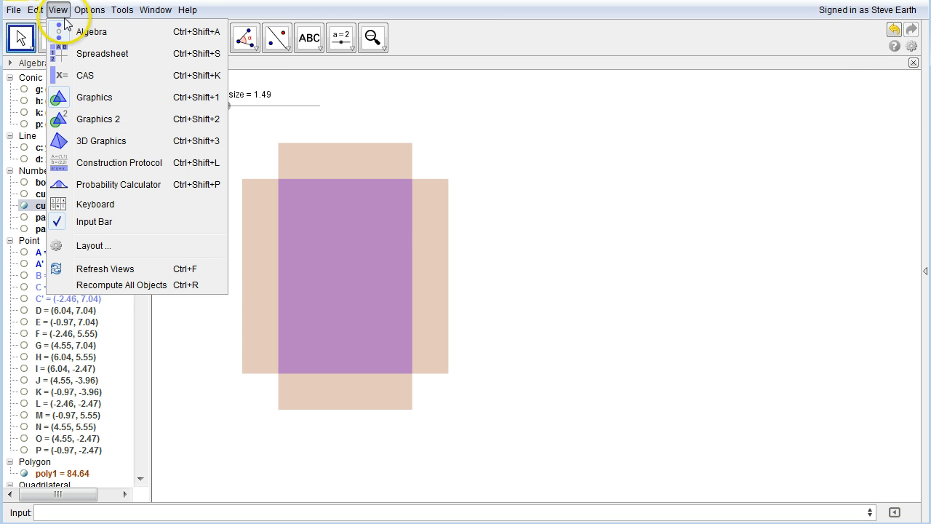
pyautogui.click(124, 120)
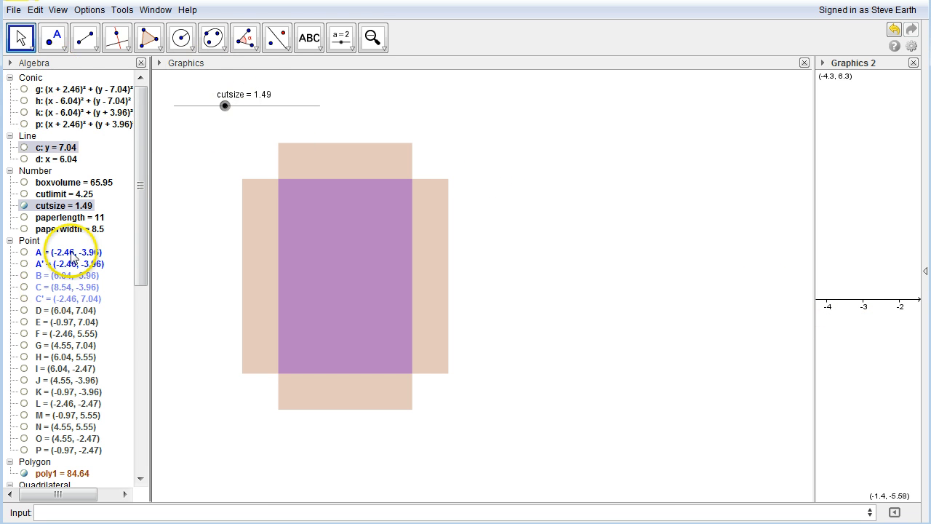
# Widen the Graphics 2 view to about half of the drawing area and make it the active view
pyautogui.click(431, 217)
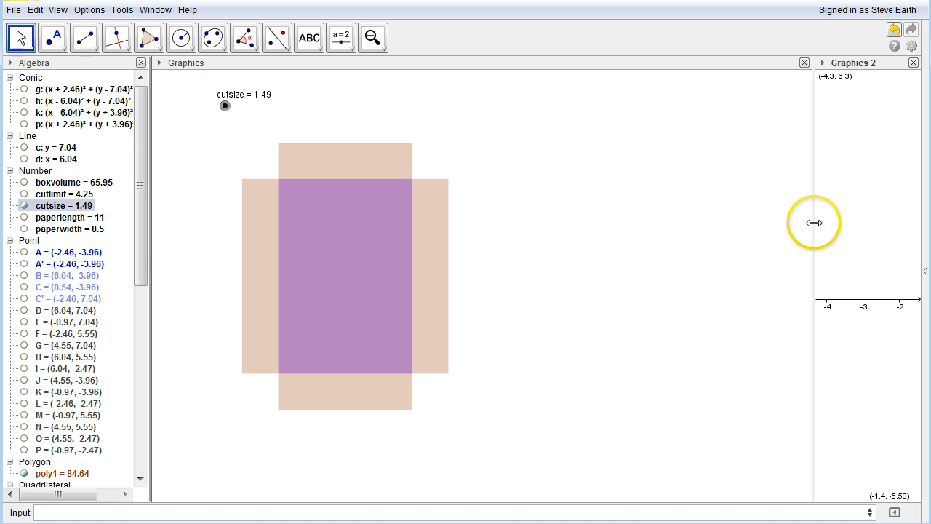
pyautogui.moveTo(813, 212); pyautogui.dragTo(468, 219)
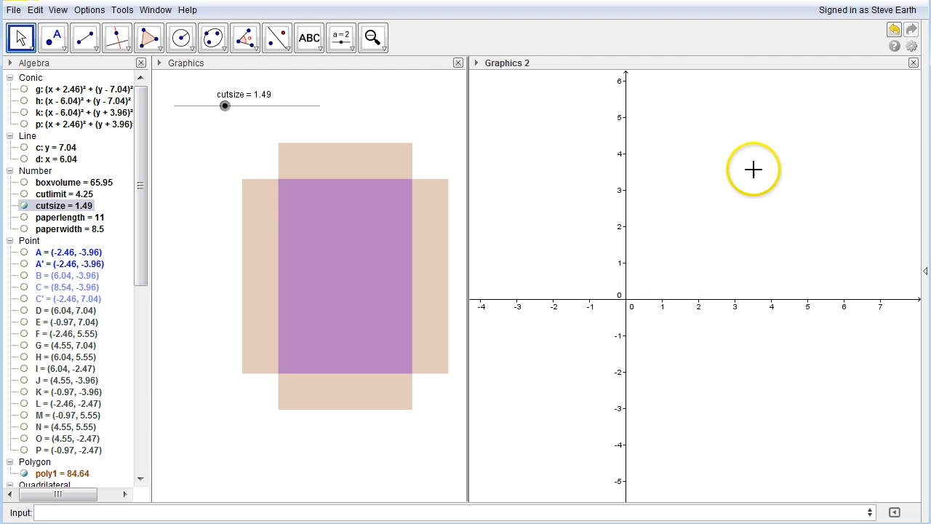
pyautogui.click(373, 113)
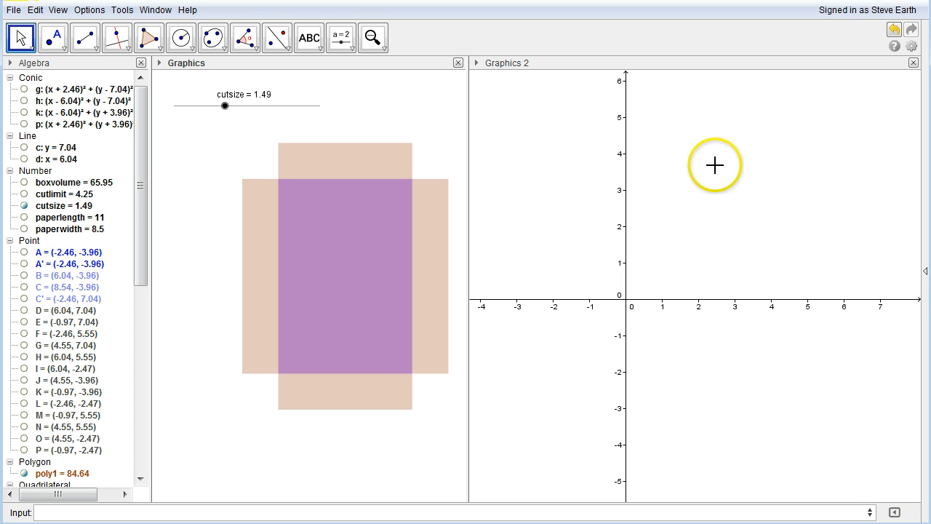
pyautogui.click(558, 160)
pyautogui.click(768, 247)
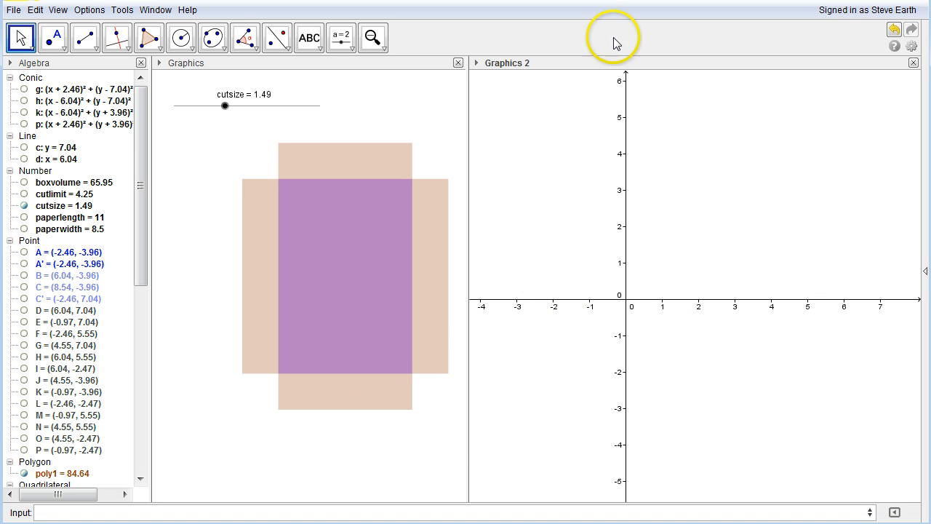
# Define a point in Graphics 2 that plots volume against cut size by entering Boxpoint=(cutsize,boxvolume)
pyautogui.click(74, 513)
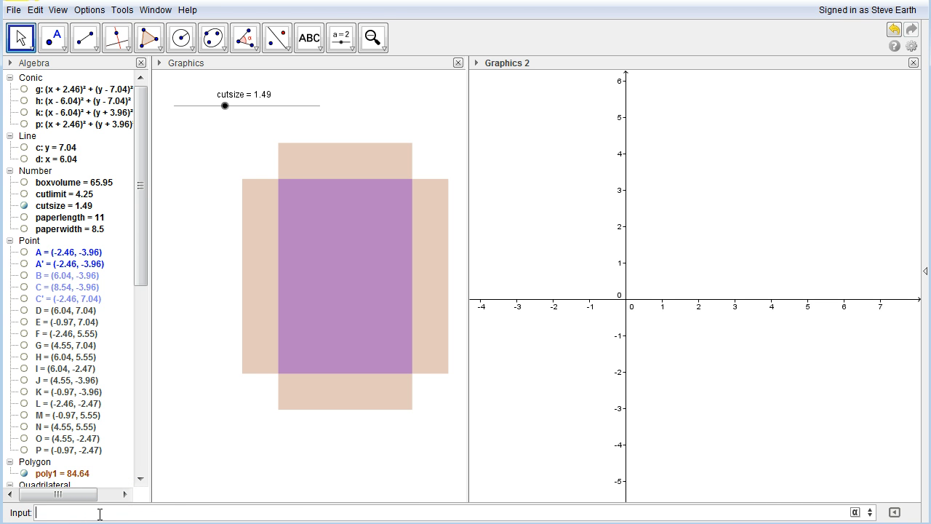
pyautogui.write('Boxp')
pyautogui.press('BackSpace')
pyautogui.press('BackSpace')
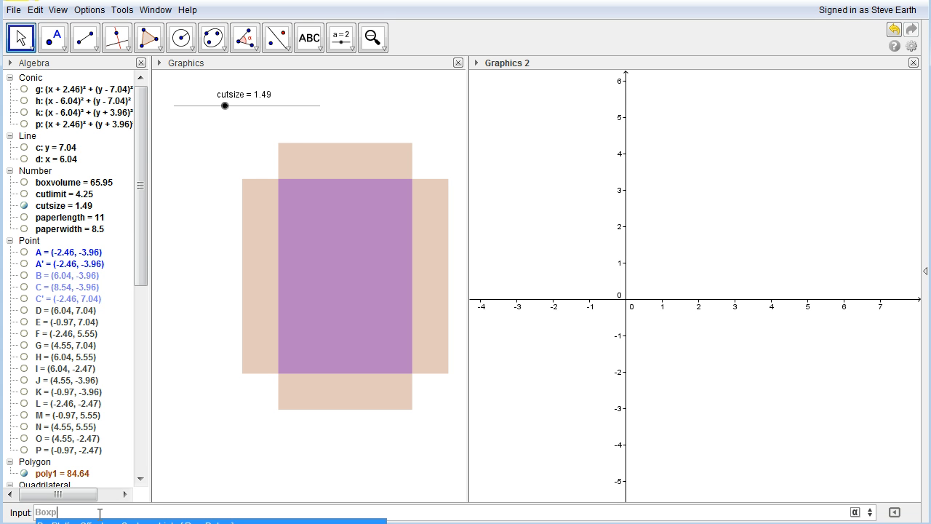
pyautogui.write('oint')
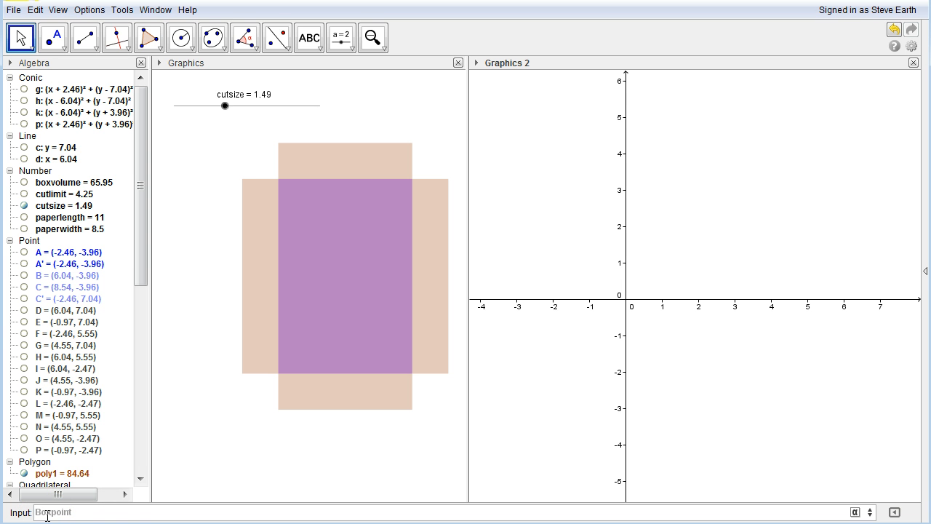
pyautogui.click(90, 513)
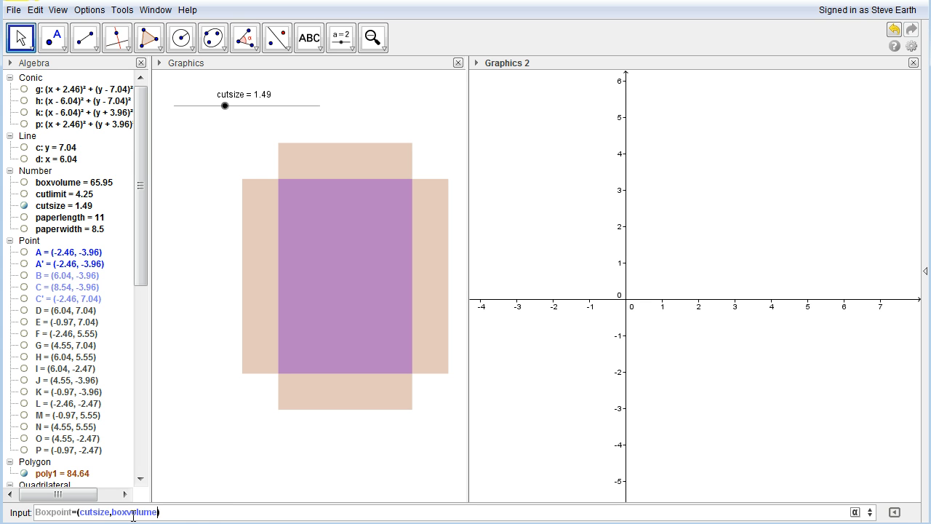
pyautogui.click(187, 512)
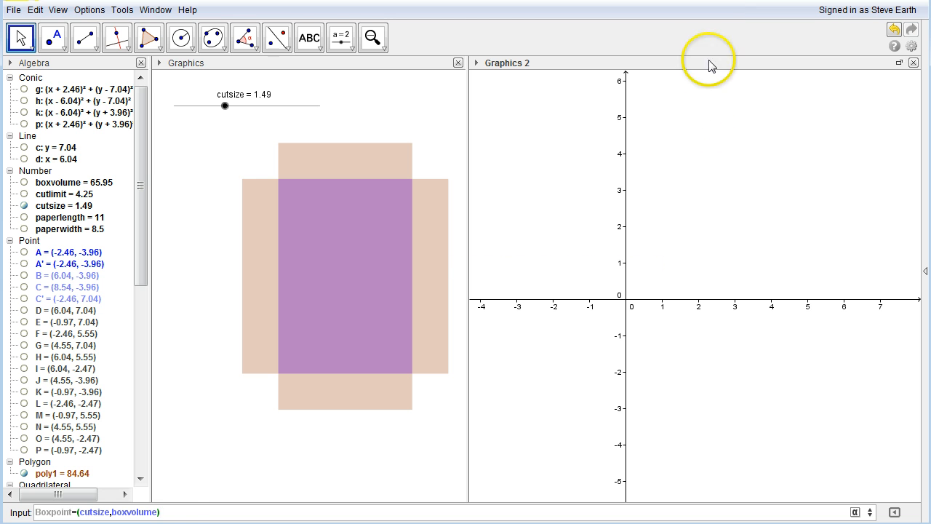
pyautogui.click(173, 513)
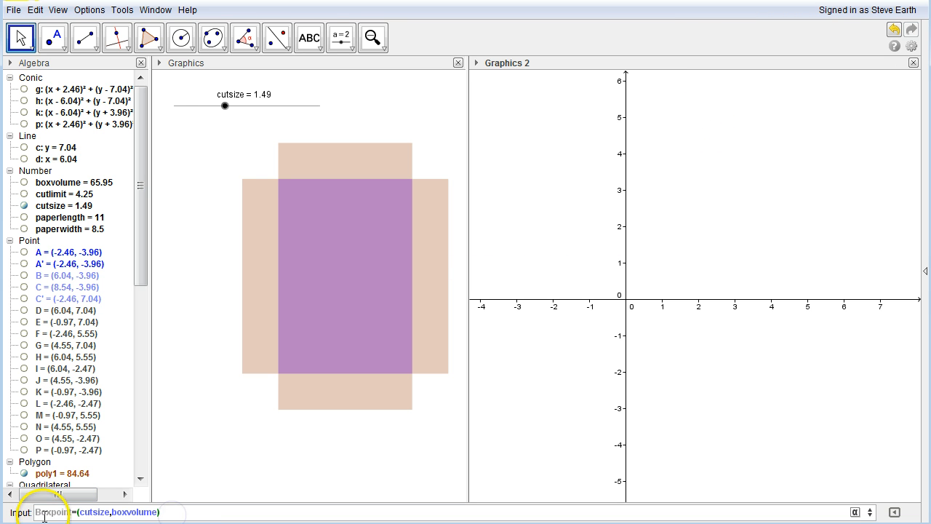
pyautogui.press('Return')
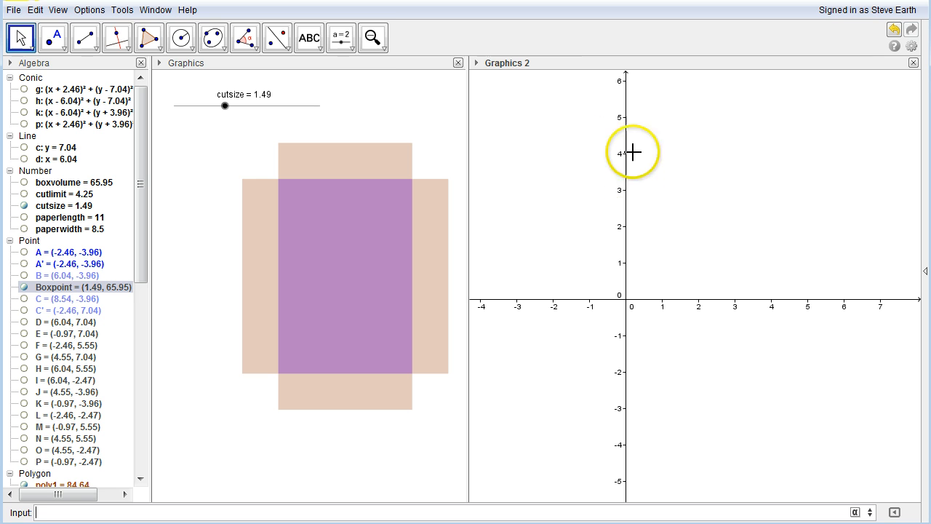
# Shift the Graphics 2 origin toward its lower-left corner and rescale the axes to about 5 horizontally and 80 vertically
pyautogui.click(373, 38)
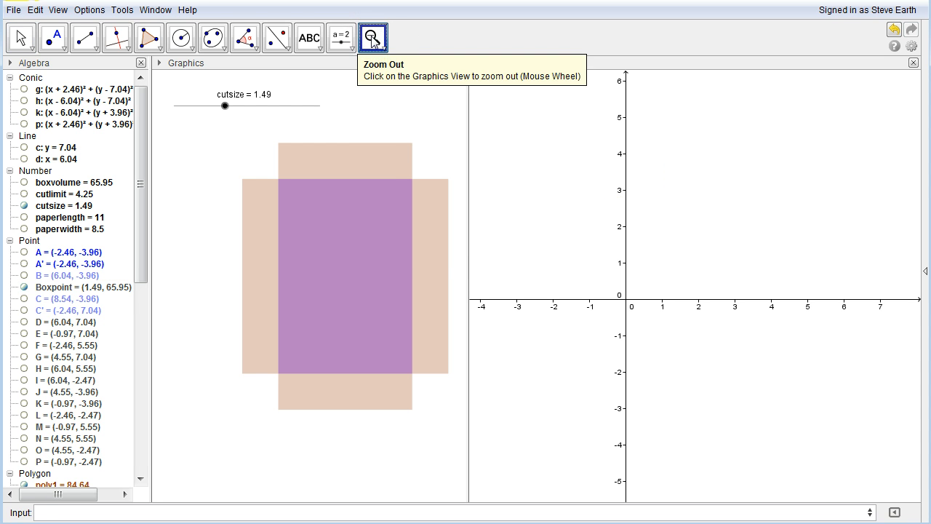
pyautogui.click(373, 41)
pyautogui.click(377, 70)
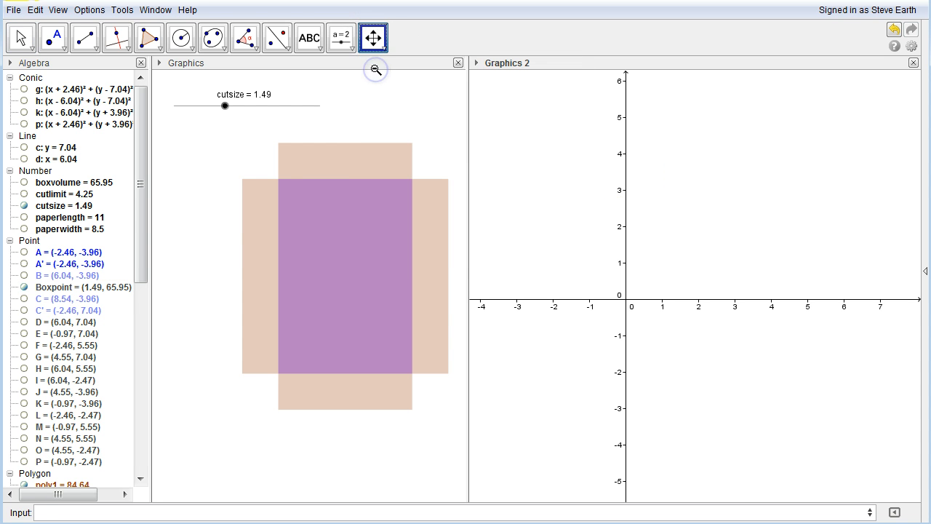
pyautogui.moveTo(761, 251); pyautogui.dragTo(666, 373)
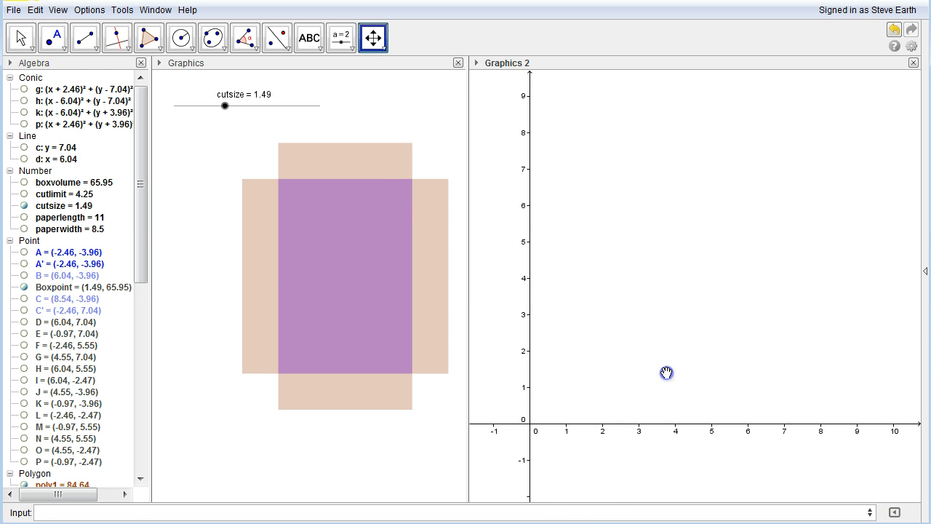
pyautogui.click(532, 195)
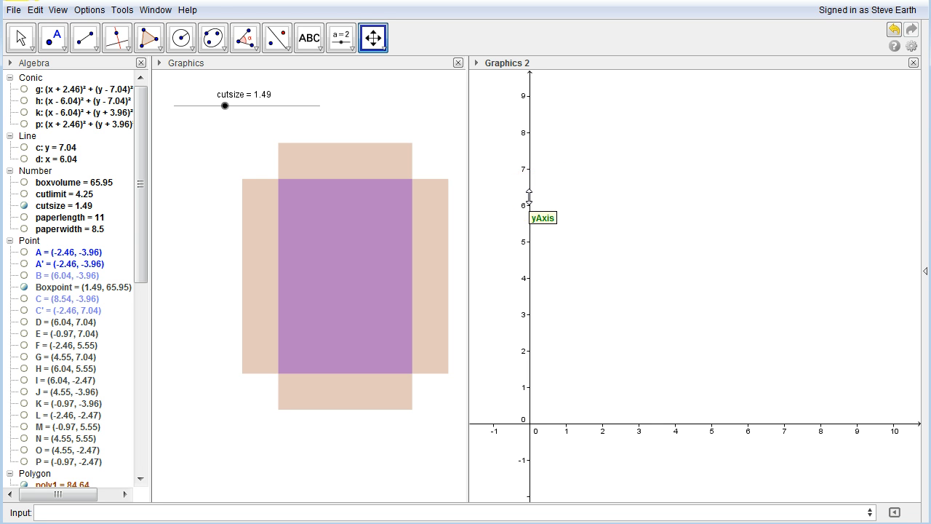
pyautogui.moveTo(529, 201); pyautogui.dragTo(528, 397)
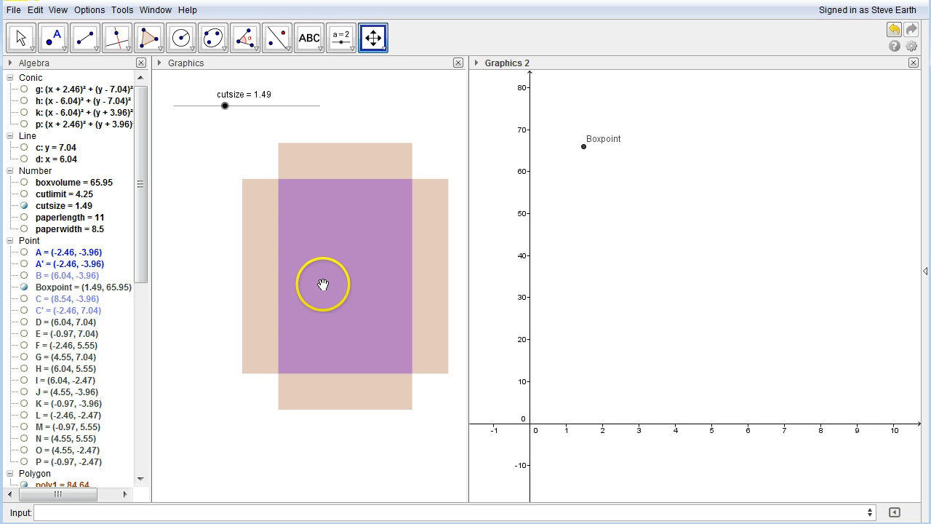
pyautogui.moveTo(604, 426); pyautogui.dragTo(677, 424)
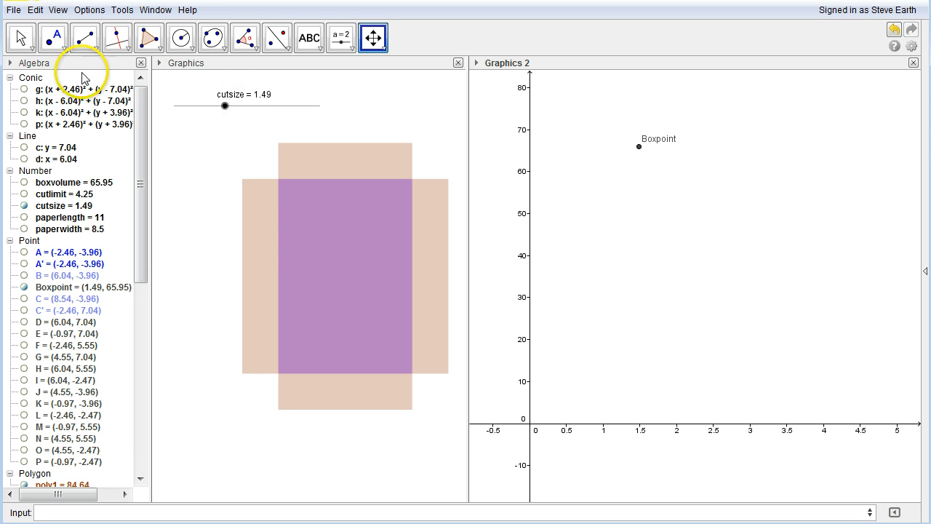
# Move the cutsize slider down to 0.11 and back up to 1.25 to watch how Boxpoint travels
pyautogui.click(21, 37)
pyautogui.click(225, 106)
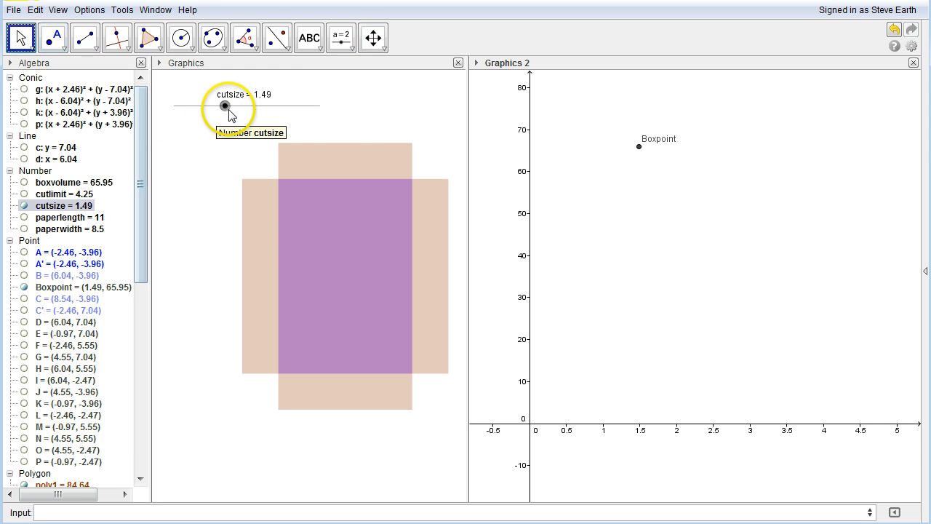
pyautogui.moveTo(227, 106); pyautogui.dragTo(178, 111)
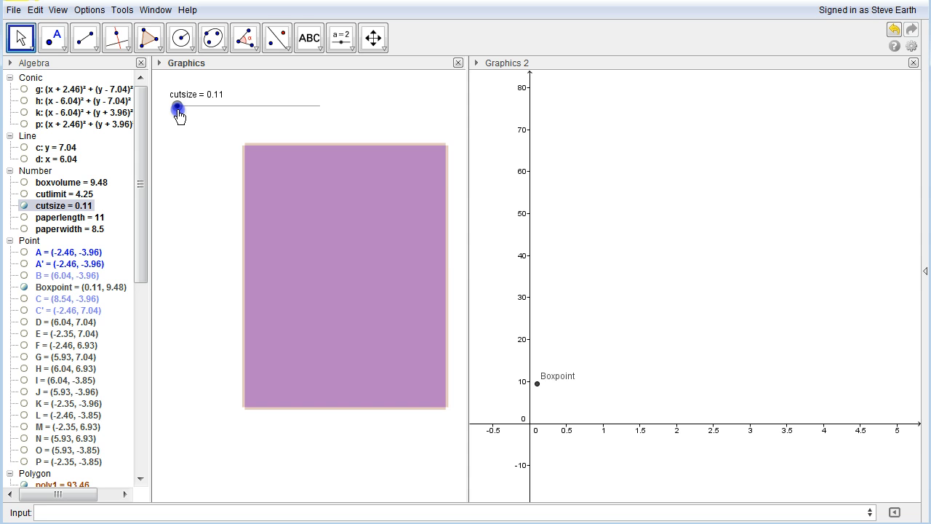
pyautogui.moveTo(180, 115); pyautogui.dragTo(219, 139)
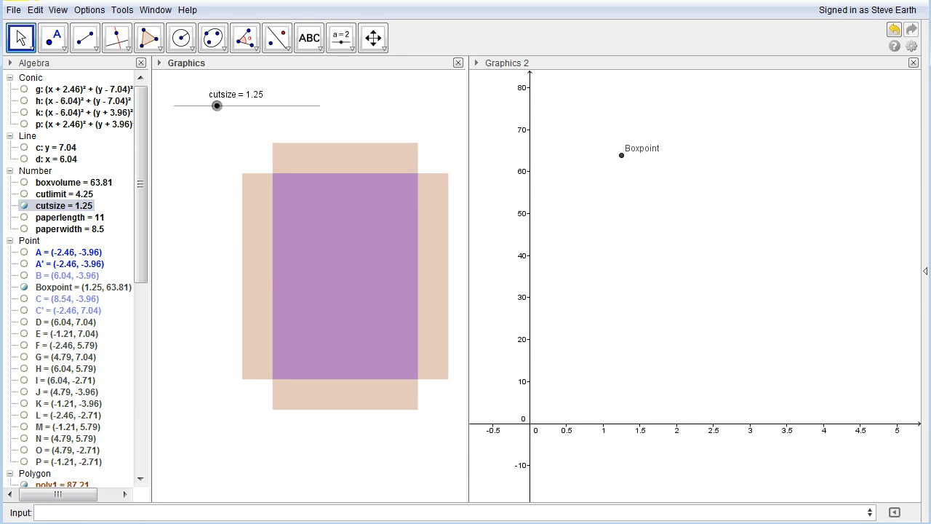
# Try to plot the path of Boxpoint with locus(Boxpoint,cutsize) while the first Graphics view is active, and undo it
pyautogui.click(44, 513)
pyautogui.write('locus')
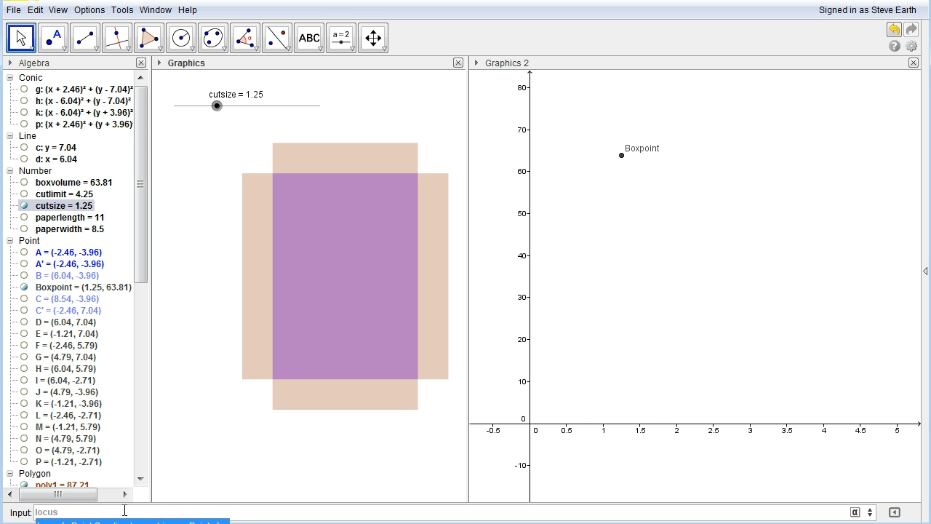
pyautogui.press('Return')
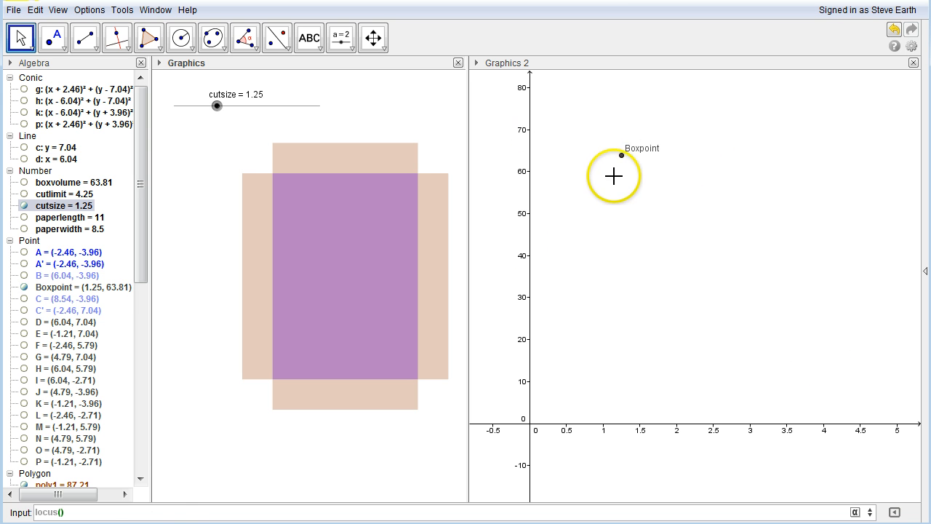
pyautogui.click(627, 158)
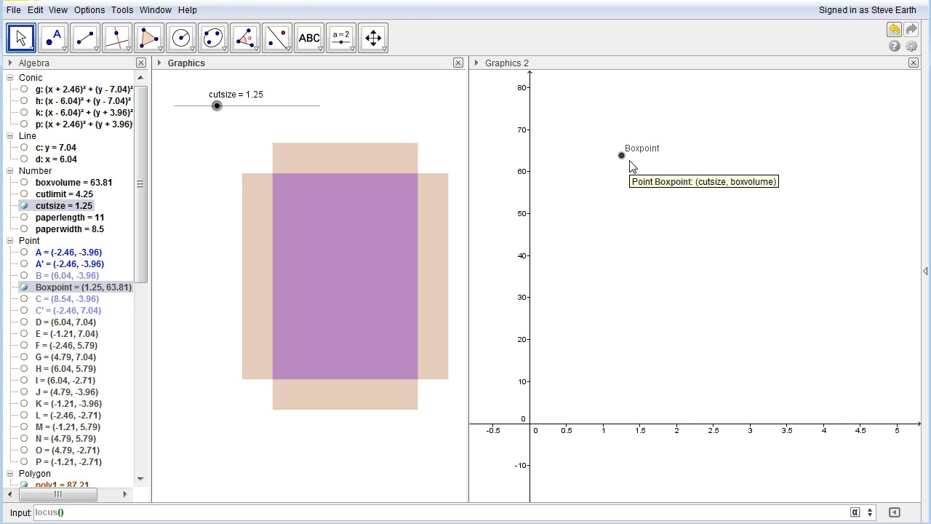
pyautogui.click(624, 156)
pyautogui.click(194, 449)
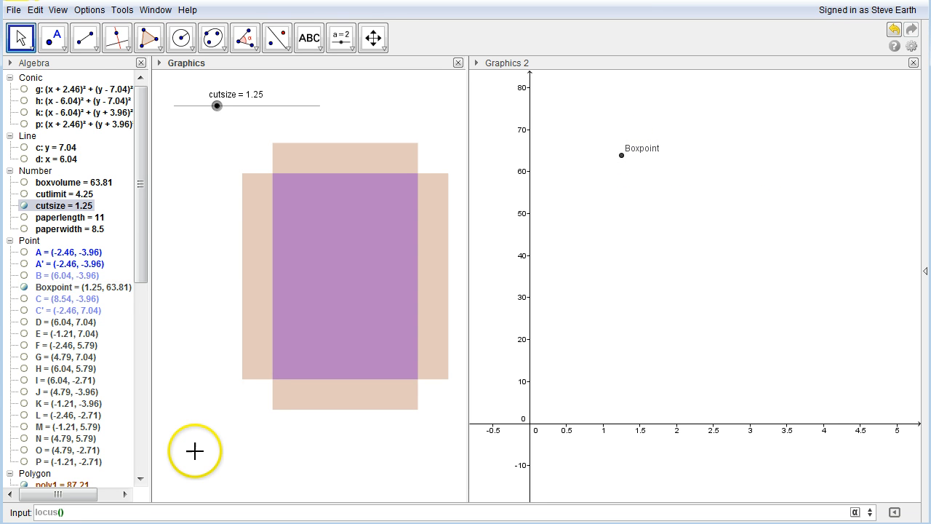
pyautogui.write('Boxpoint,cutsize')
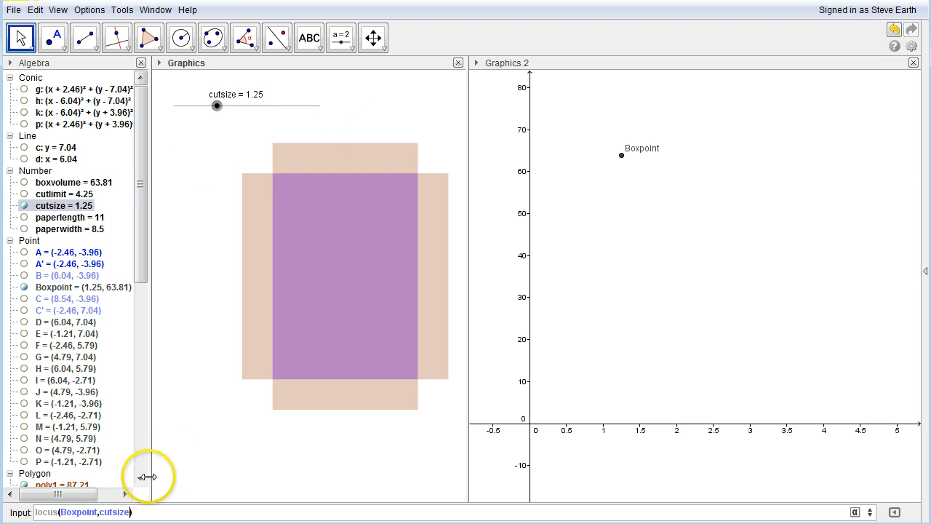
pyautogui.click(147, 513)
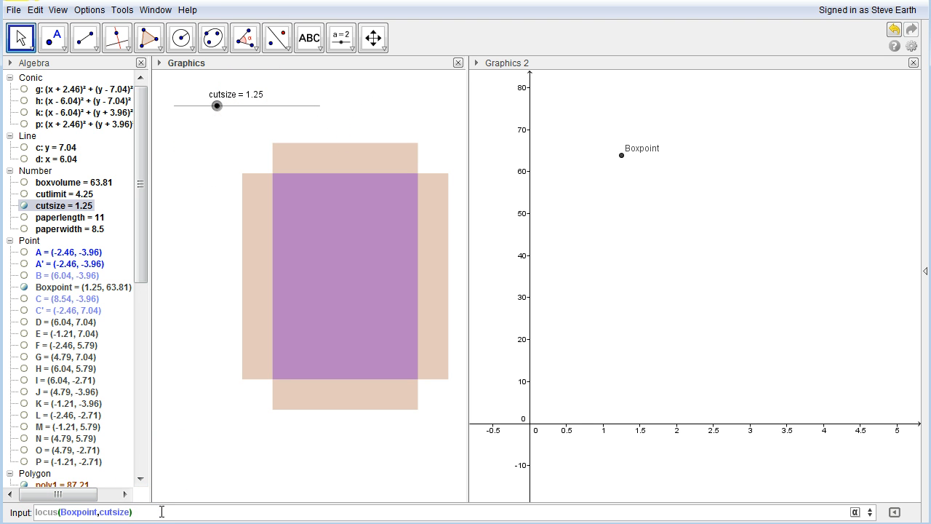
pyautogui.press('Return')
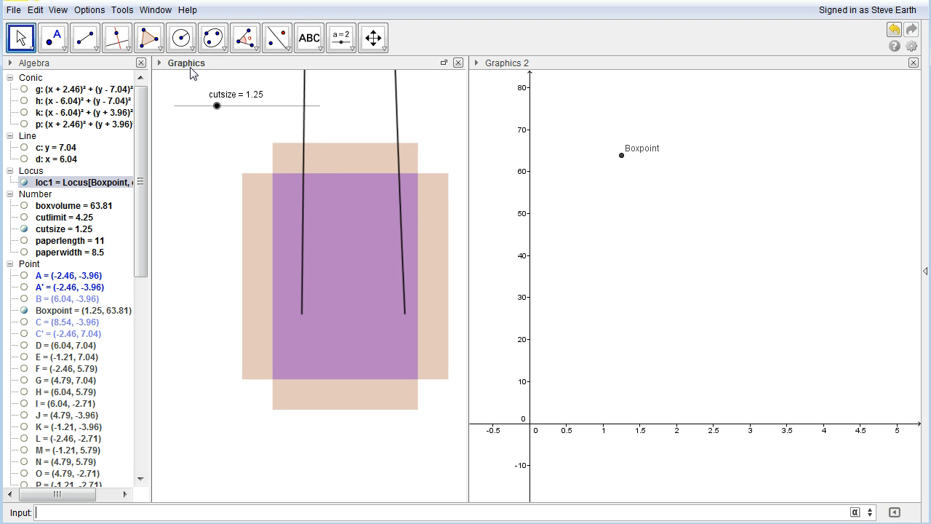
pyautogui.hotkey('ctrl', 'z')
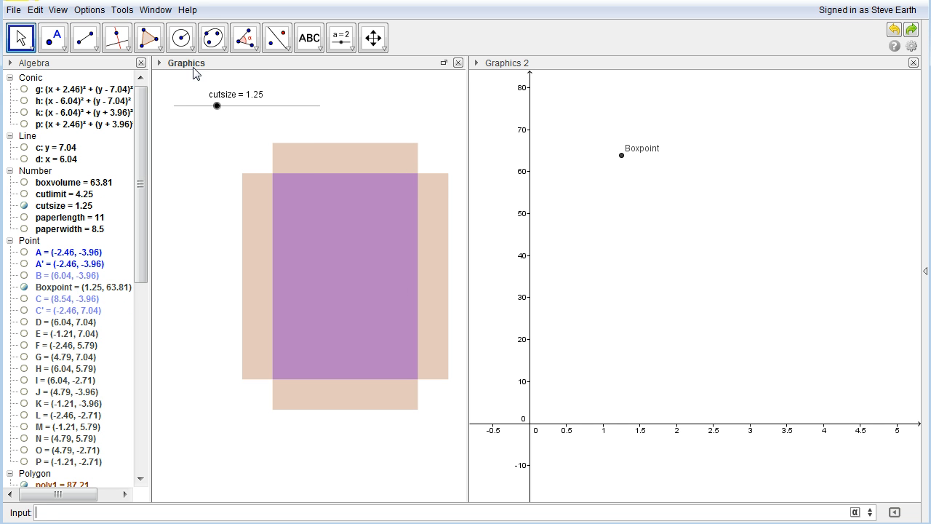
# Make Graphics 2 the active view and plot the volume curve in it with locus(Boxpoint,cutsize)
pyautogui.click(636, 240)
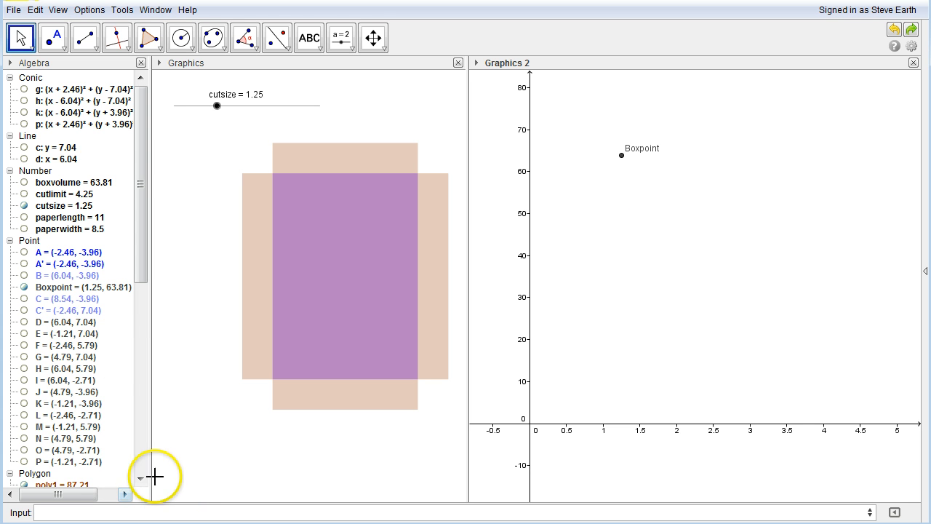
pyautogui.click(109, 512)
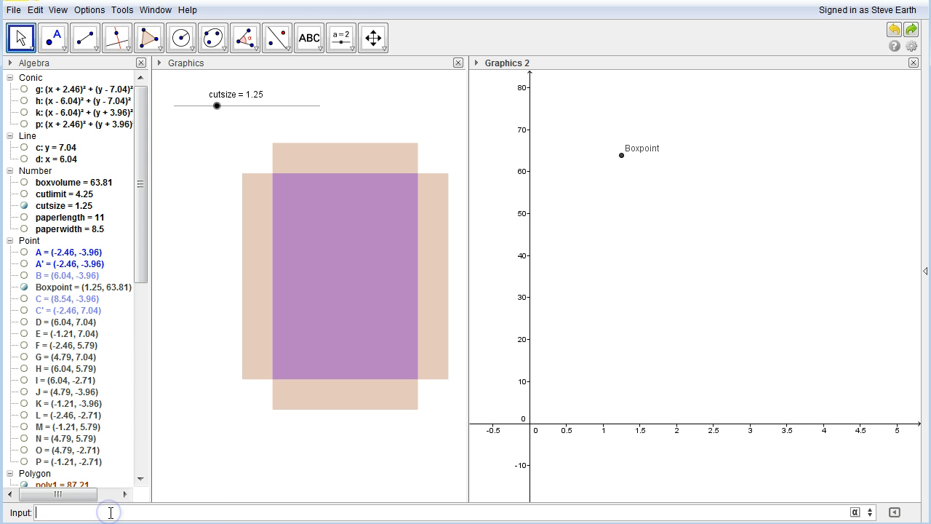
pyautogui.write('locu')
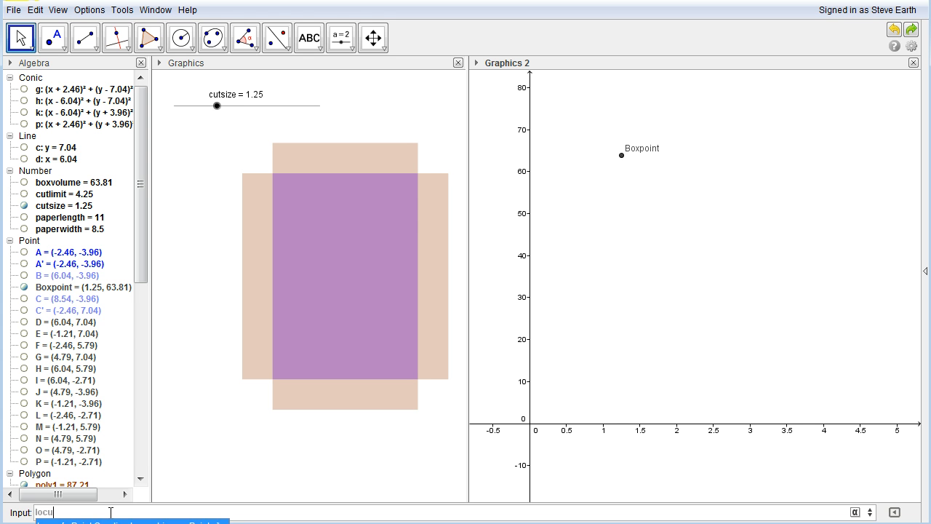
pyautogui.write('s(Boxpoint,cutsize')
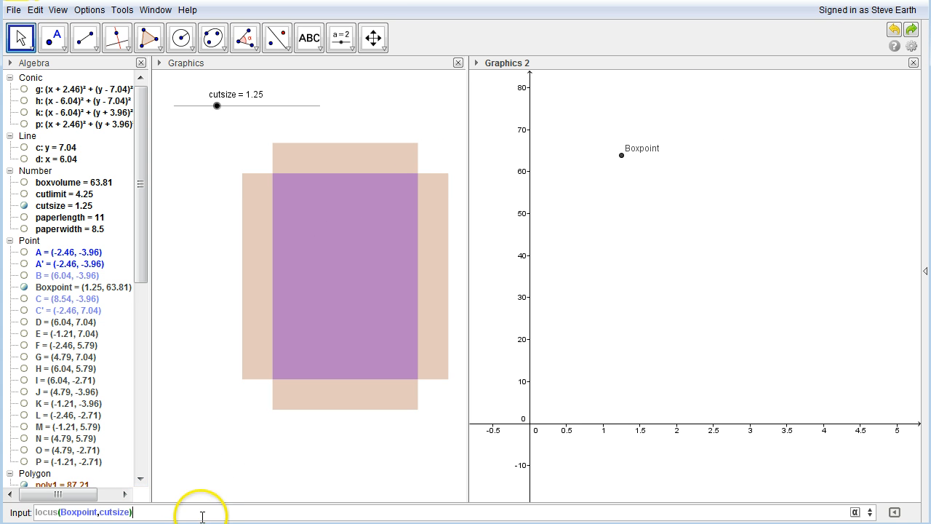
pyautogui.press('Return')
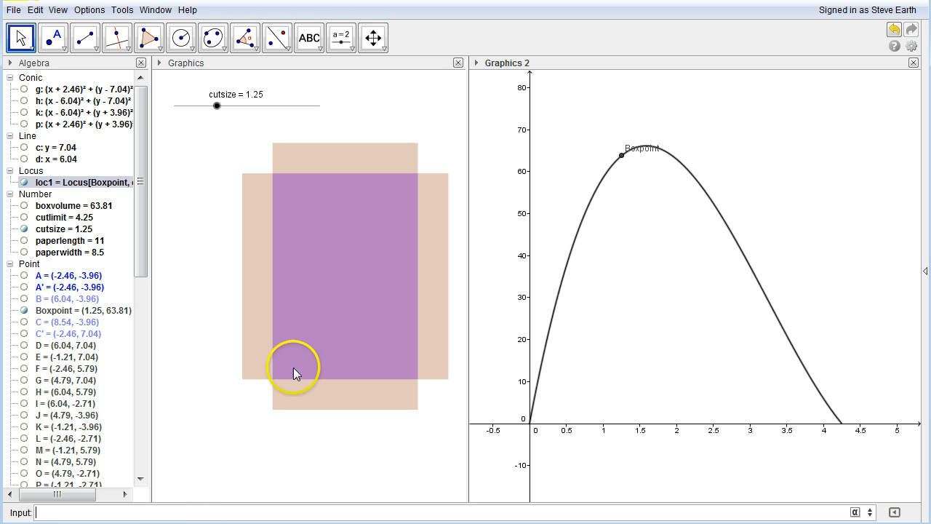
# Move the cutsize slider to 0.66 and back up to 1.34 to check Boxpoint's motion along the locus
pyautogui.click(217, 106)
pyautogui.moveTo(220, 107); pyautogui.dragTo(197, 159)
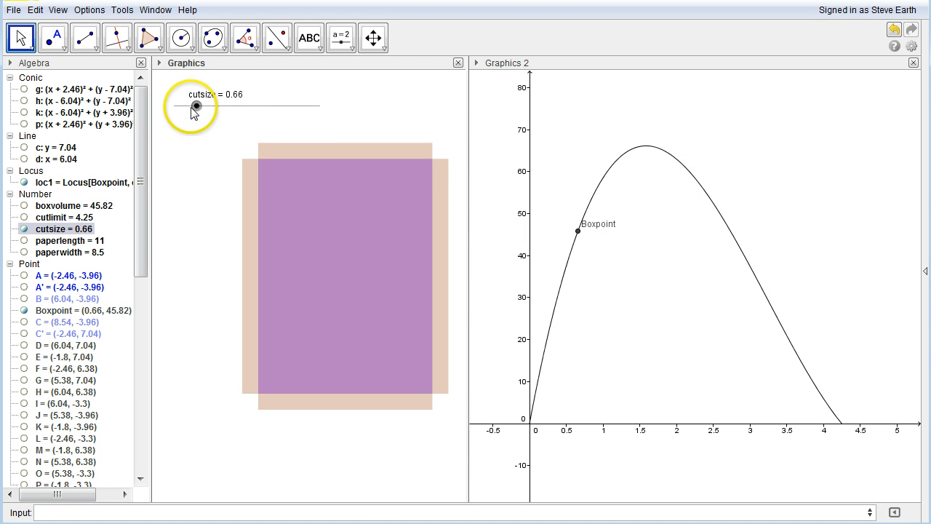
pyautogui.moveTo(195, 107); pyautogui.dragTo(221, 133)
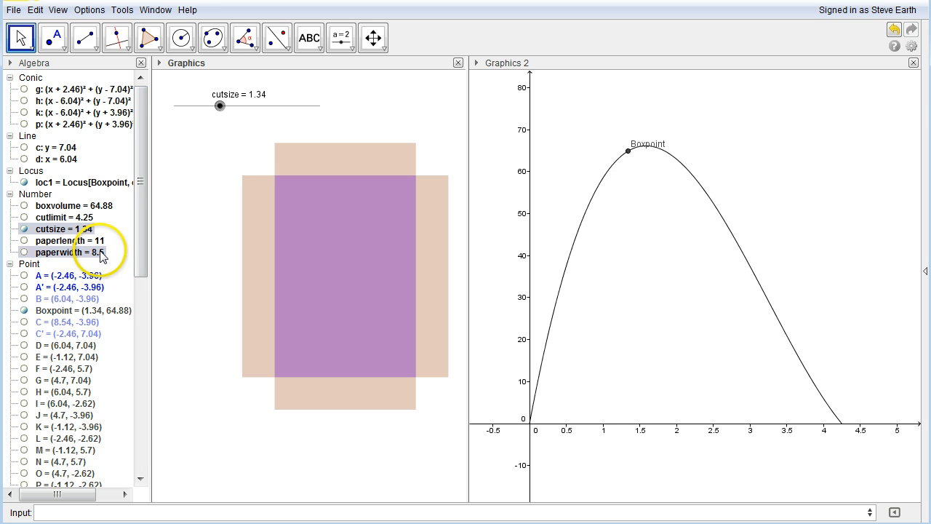
# Show paperlength as a slider in Graphics and move it down to 6
pyautogui.click(25, 241)
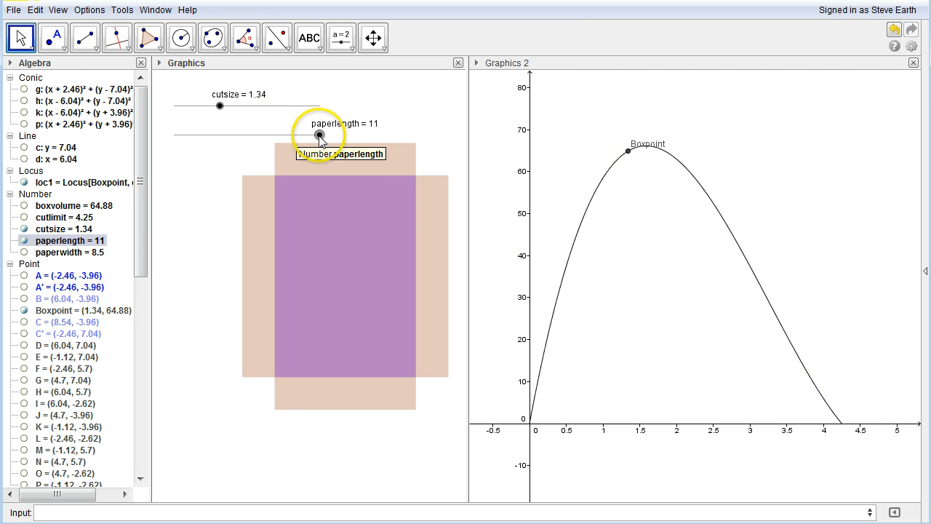
pyautogui.moveTo(320, 135); pyautogui.dragTo(277, 144)
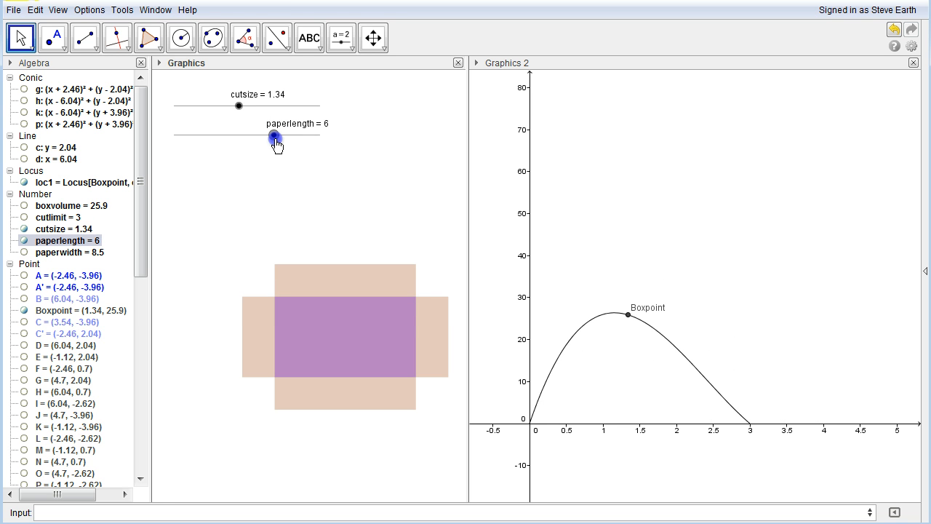
# Set the paperlength slider's interval to 0–20 with an increment of 0.1, and move the slider to 8.1
pyautogui.rightClick(93, 239)
pyautogui.click(164, 401)
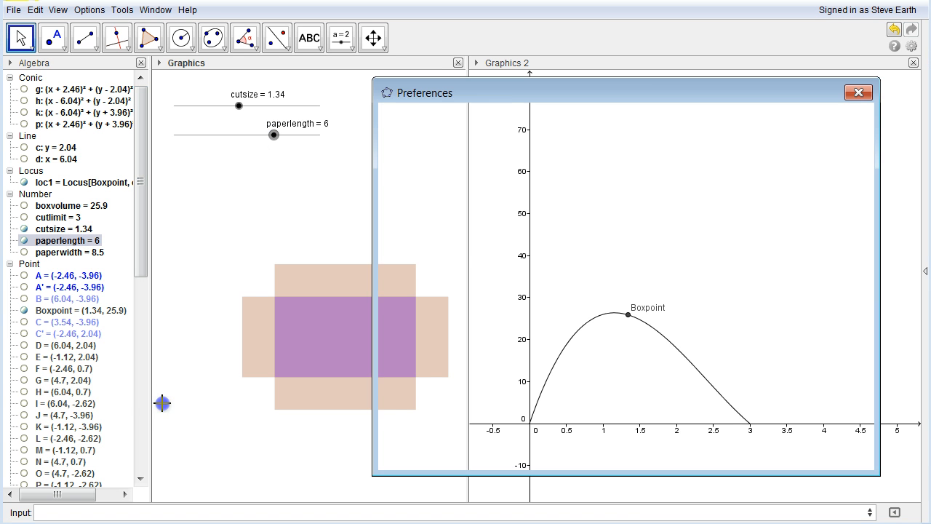
pyautogui.press('BackSpace')
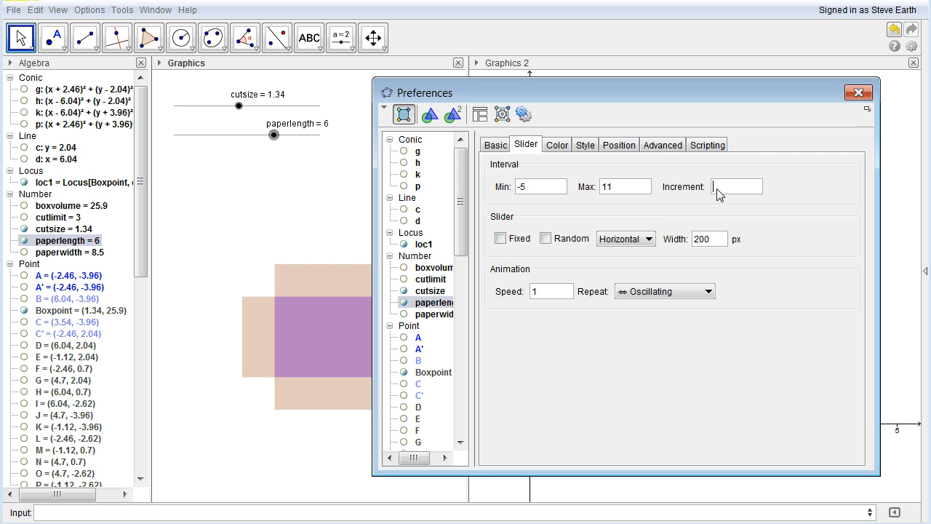
pyautogui.click(548, 186)
pyautogui.write('0')
pyautogui.click(620, 188)
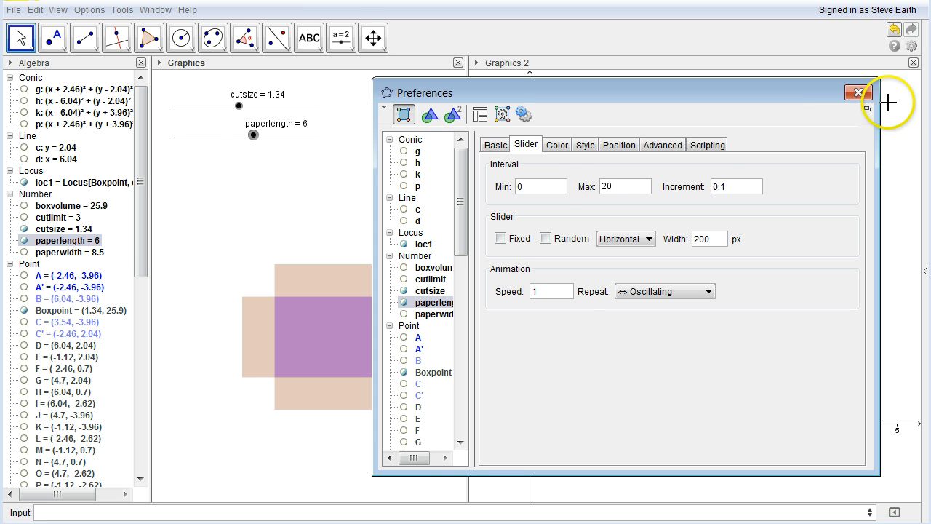
pyautogui.click(859, 93)
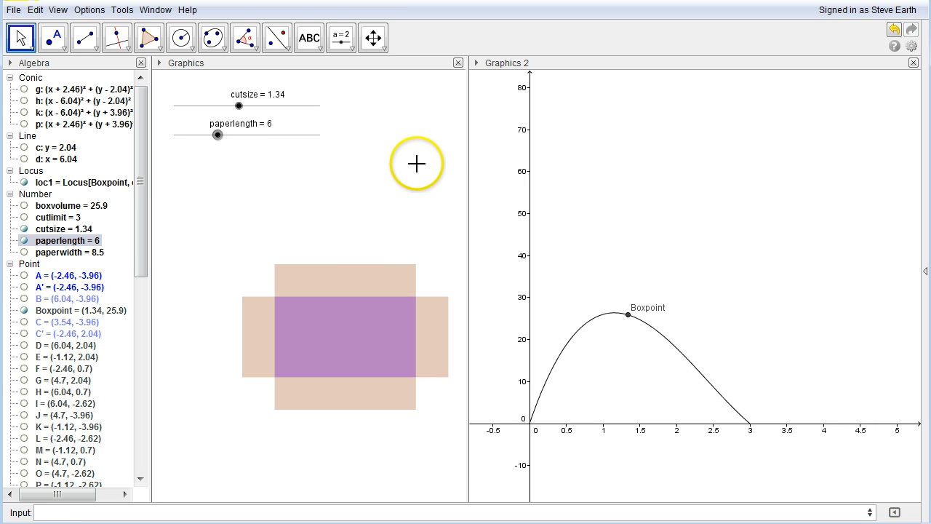
pyautogui.moveTo(218, 137)
pyautogui.mouseDown()
pyautogui.moveTo(255, 137)
pyautogui.moveTo(204, 139)
pyautogui.moveTo(259, 138)
pyautogui.moveTo(225, 139)
pyautogui.moveTo(232, 136)
pyautogui.mouseUp()
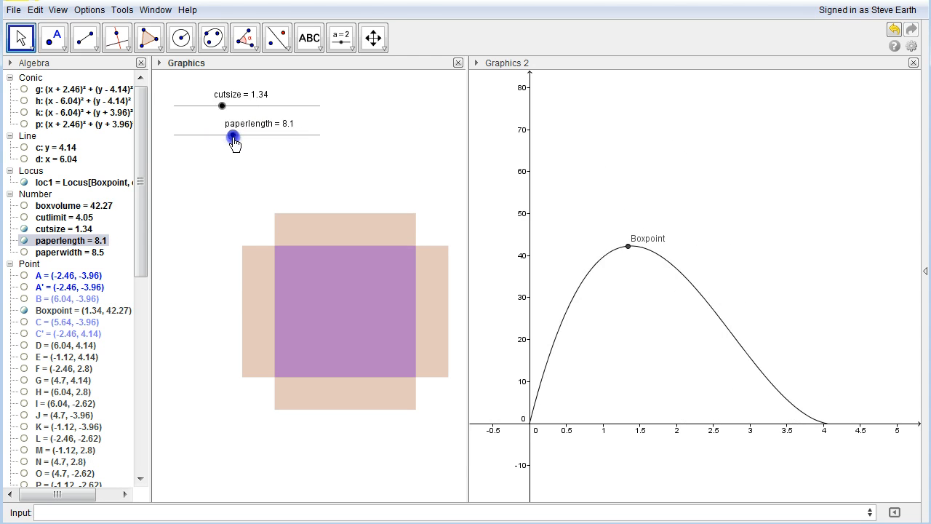
# Give paperwidth a slider interval of 0–20 with an increment of 0.1, and show it as a slider in Graphics
pyautogui.rightClick(29, 251)
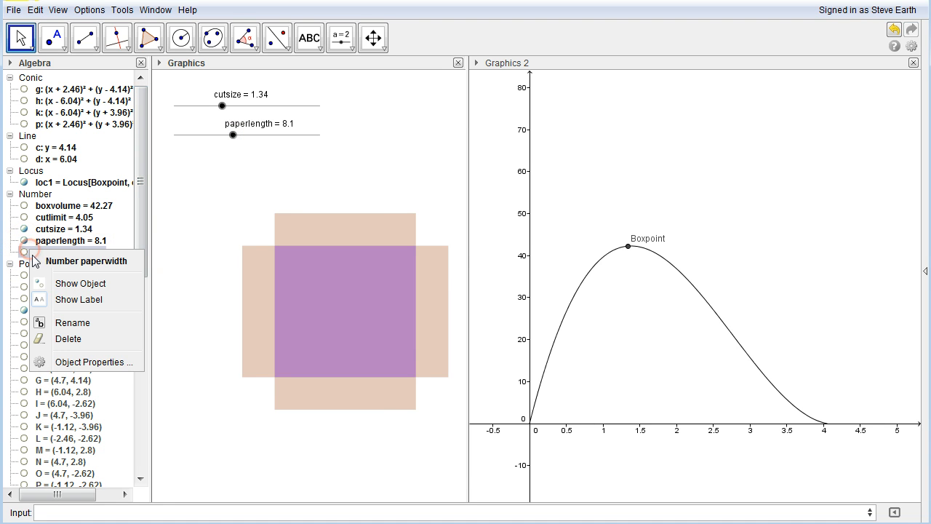
pyautogui.click(84, 362)
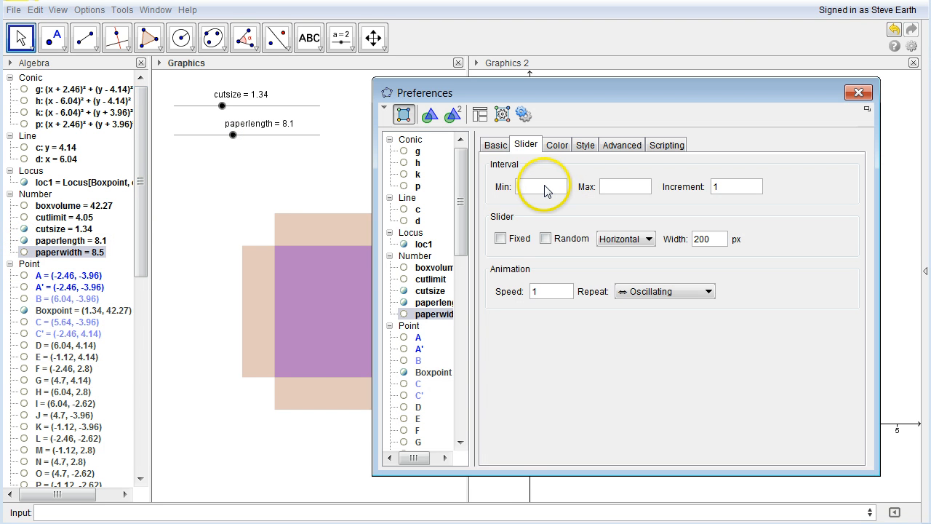
pyautogui.click(542, 189)
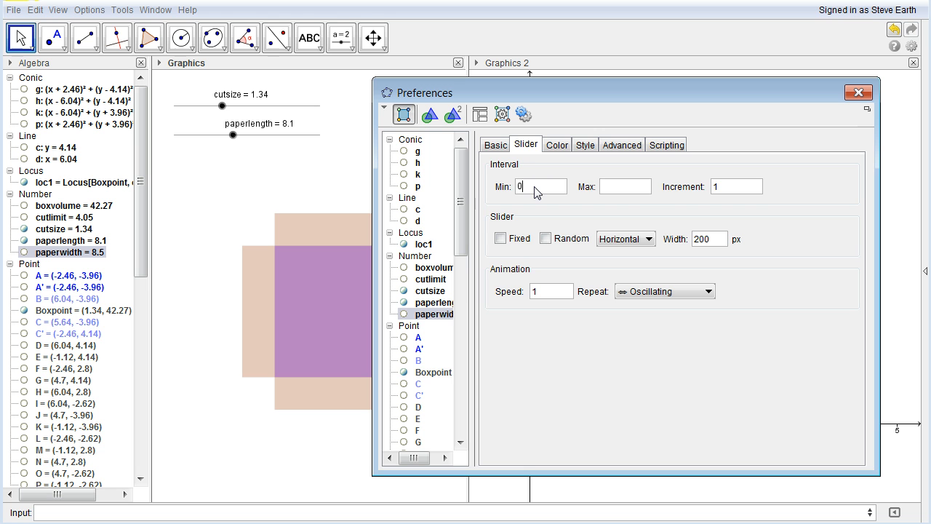
pyautogui.write('0')
pyautogui.click(618, 188)
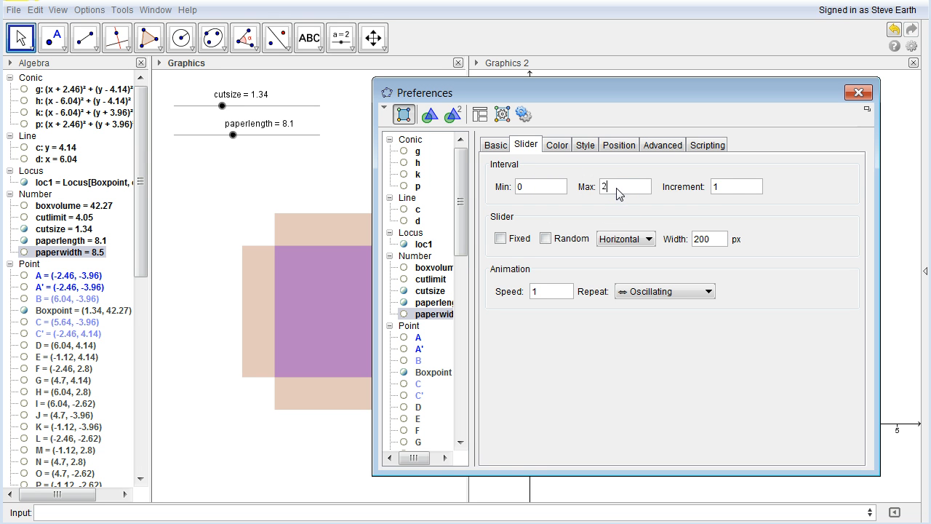
pyautogui.click(711, 190)
pyautogui.write('.1')
pyautogui.click(859, 93)
pyautogui.click(546, 170)
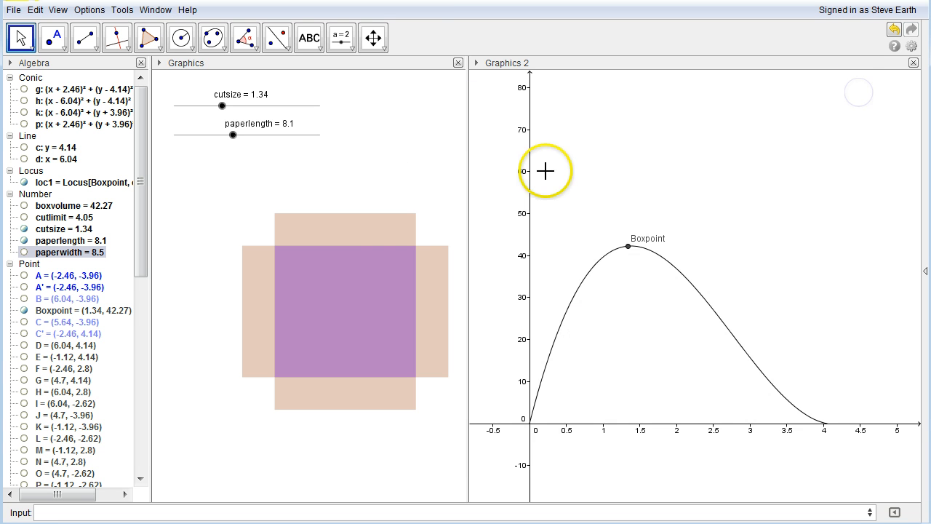
pyautogui.click(25, 252)
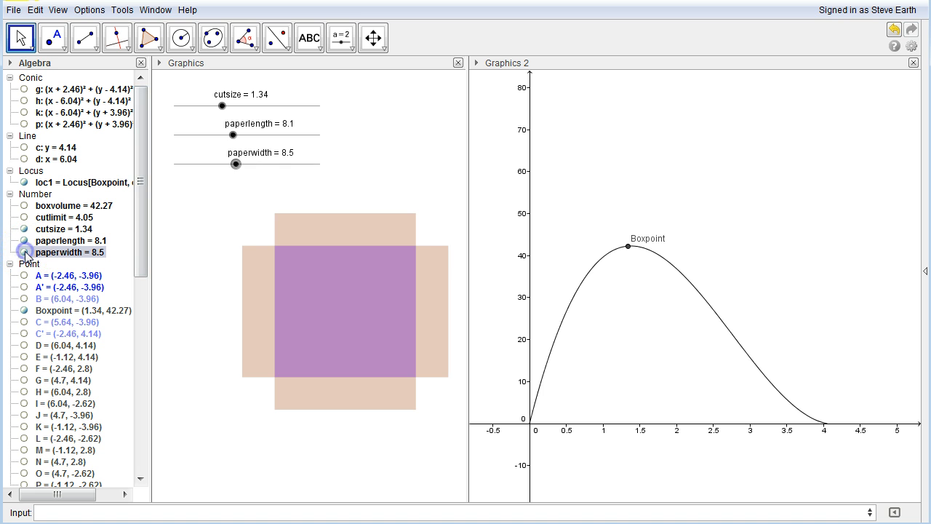
# Move the paperwidth slider to 5.6 and the cutsize slider to 1.32
pyautogui.moveTo(237, 165); pyautogui.dragTo(214, 166)
pyautogui.click(243, 105)
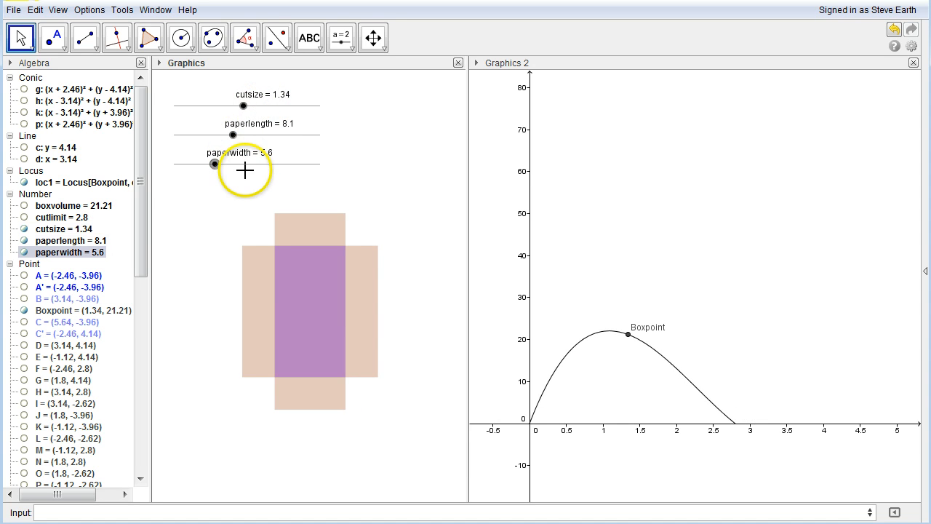
pyautogui.moveTo(243, 106); pyautogui.dragTo(243, 158)
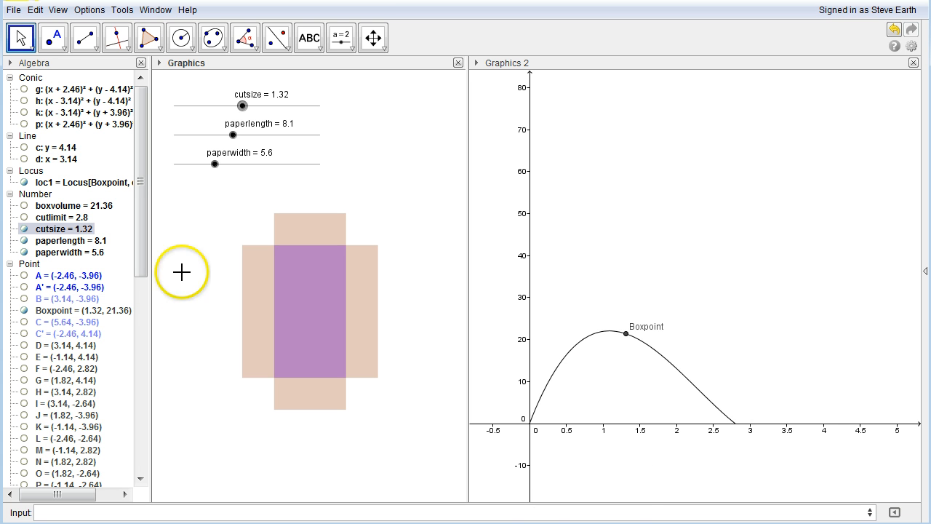
# Make the sheet square by redefining both paperlength and paperwidth as exactly 7
pyautogui.click(104, 241)
pyautogui.click(105, 245)
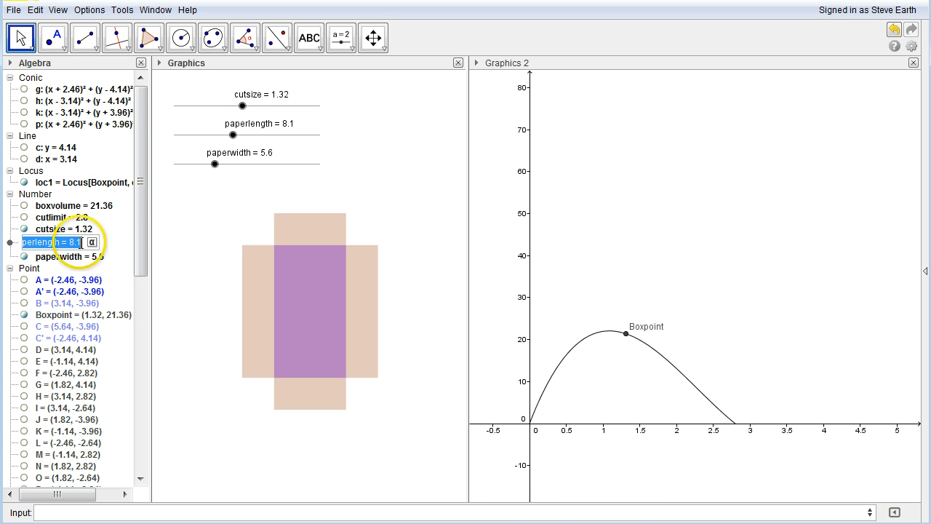
pyautogui.click(85, 242)
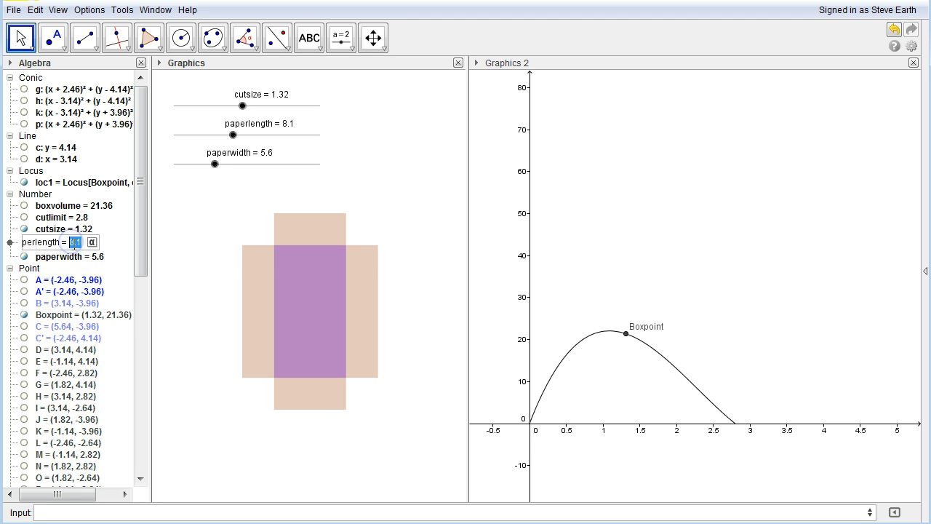
pyautogui.press('Return')
pyautogui.click(76, 251)
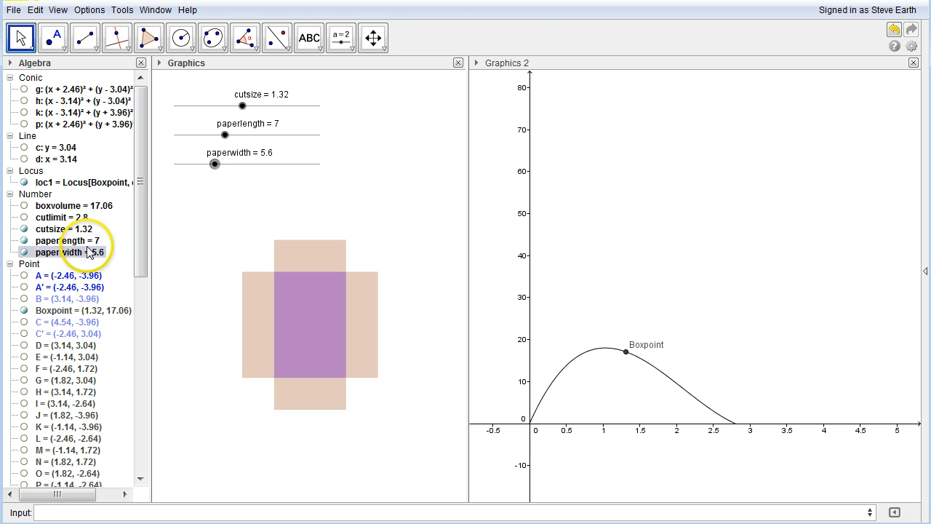
pyautogui.click(83, 251)
pyautogui.click(97, 250)
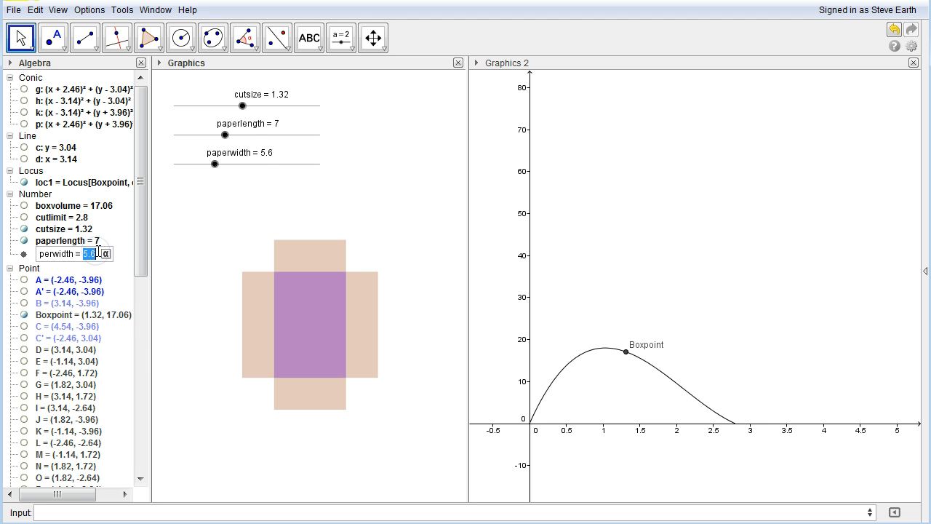
pyautogui.write('7')
pyautogui.press('Return')
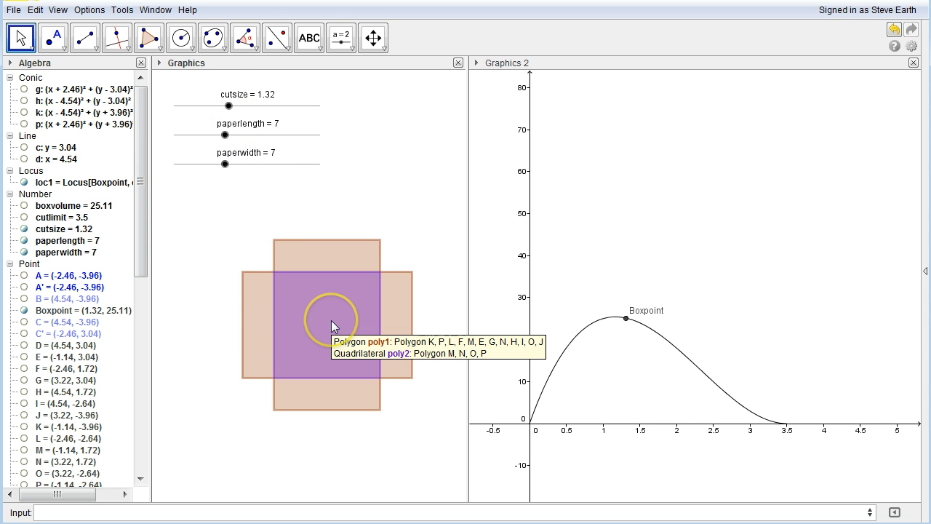
# Move the cutsize slider to 1.09, near the peak of the curve, and set rounding to 3 decimal places
pyautogui.click(230, 106)
pyautogui.moveTo(232, 106)
pyautogui.mouseDown()
pyautogui.moveTo(209, 107)
pyautogui.moveTo(219, 107)
pyautogui.mouseUp()
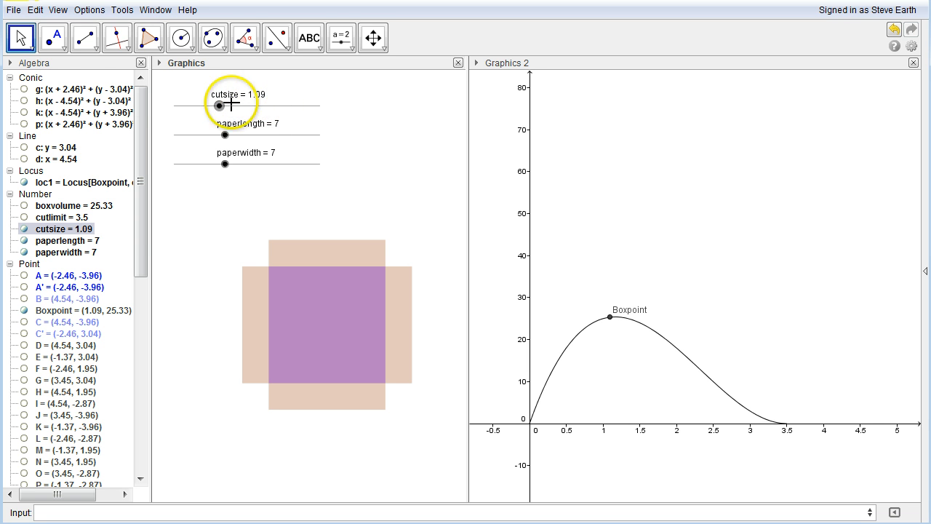
pyautogui.click(64, 12)
pyautogui.click(86, 11)
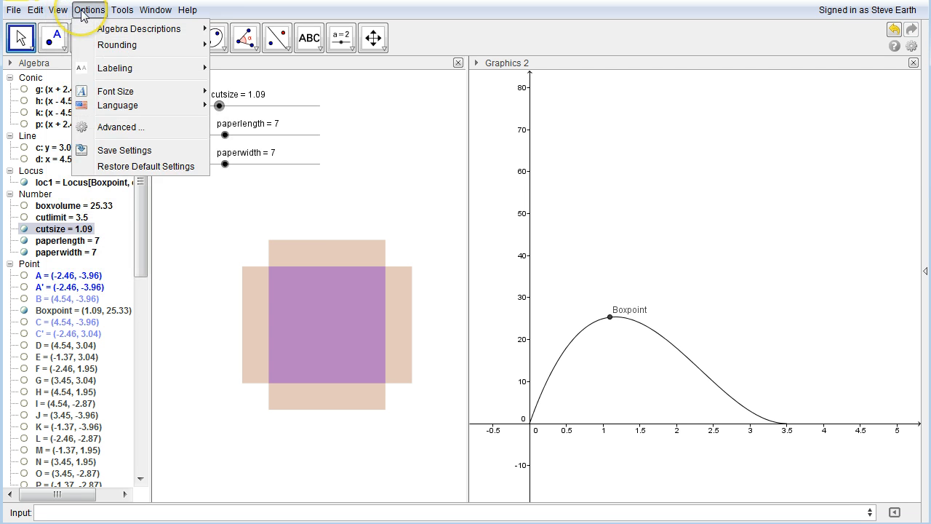
pyautogui.moveTo(109, 45)
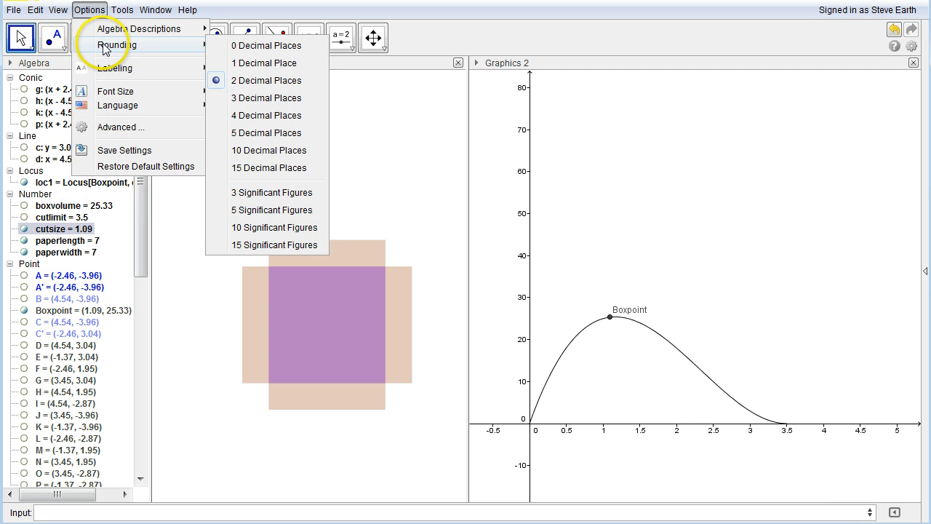
pyautogui.click(293, 97)
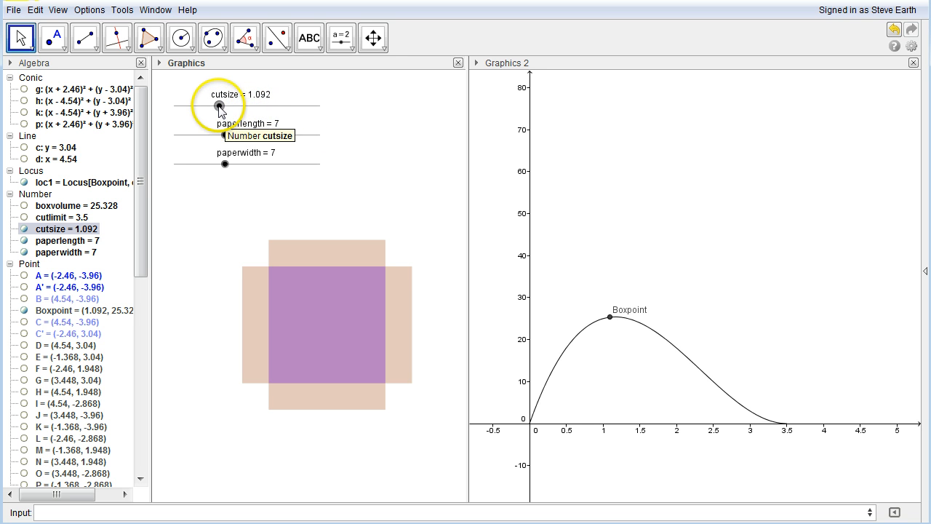
# Move the cutsize slider to 1.216 and stretch both axes of Graphics 2 to enlarge the peak of the volume curve
pyautogui.moveTo(220, 106); pyautogui.dragTo(225, 112)
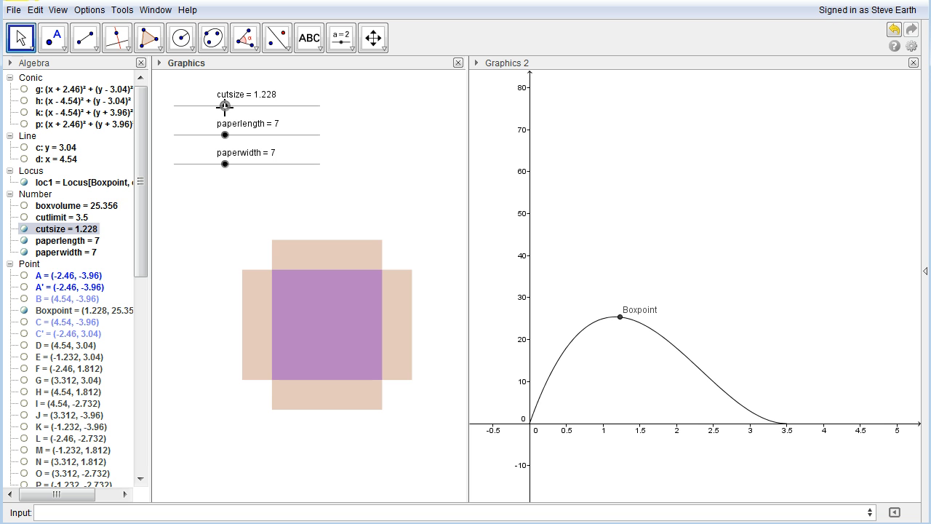
pyautogui.moveTo(224, 106); pyautogui.dragTo(224, 106)
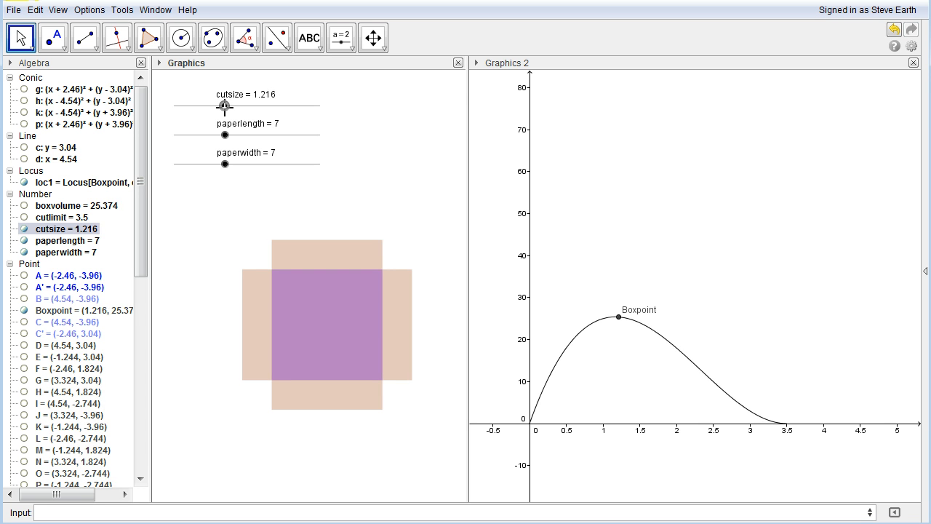
pyautogui.click(373, 38)
pyautogui.click(627, 224)
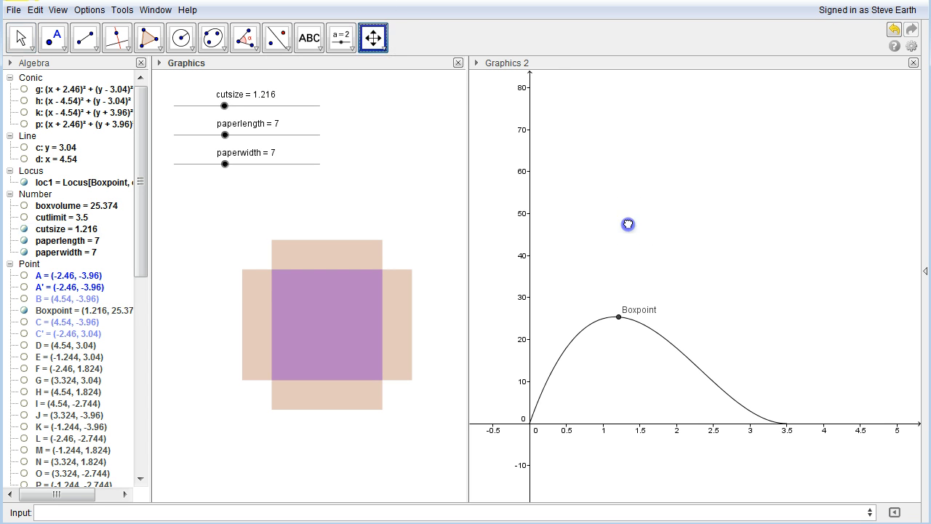
pyautogui.moveTo(534, 329); pyautogui.dragTo(536, 152)
pyautogui.moveTo(624, 426); pyautogui.dragTo(734, 427)
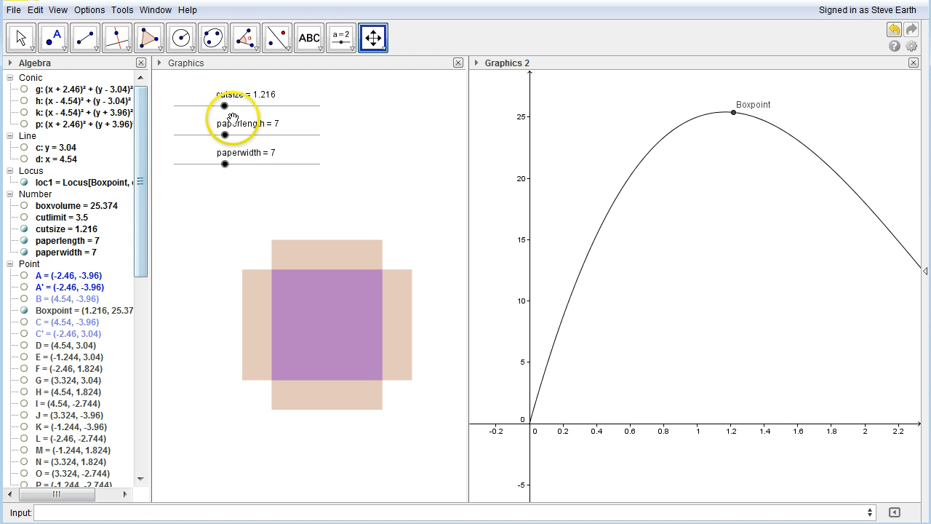
# Nudge the cutsize slider in 0.001 increments down to 1.182 while comparing the boxvolume value
pyautogui.click(22, 40)
pyautogui.click(224, 105)
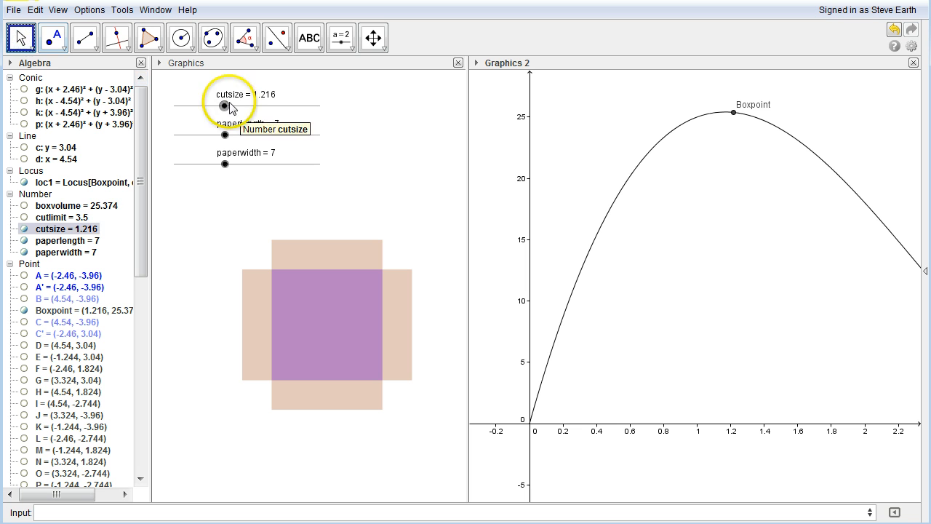
pyautogui.press('Right')
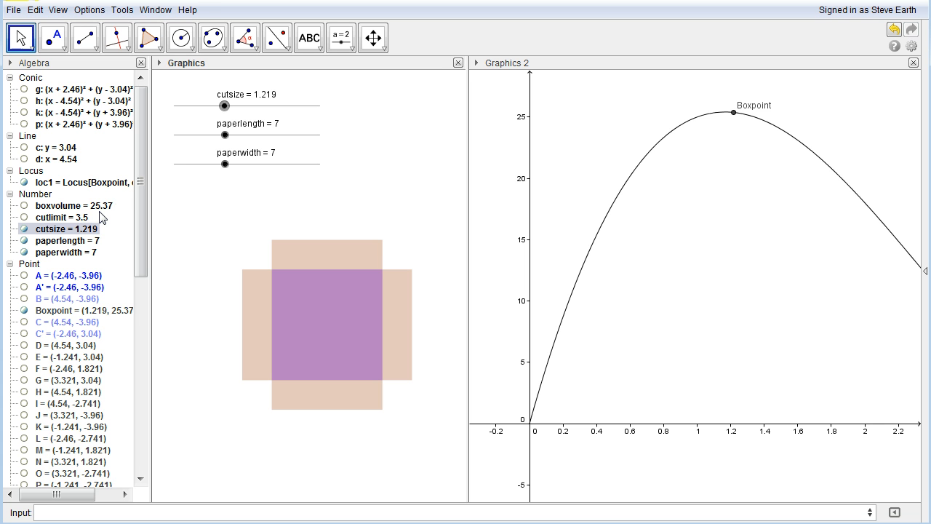
pyautogui.press('Right')
pyautogui.press('Right')
pyautogui.press('Left')
pyautogui.press('Left')
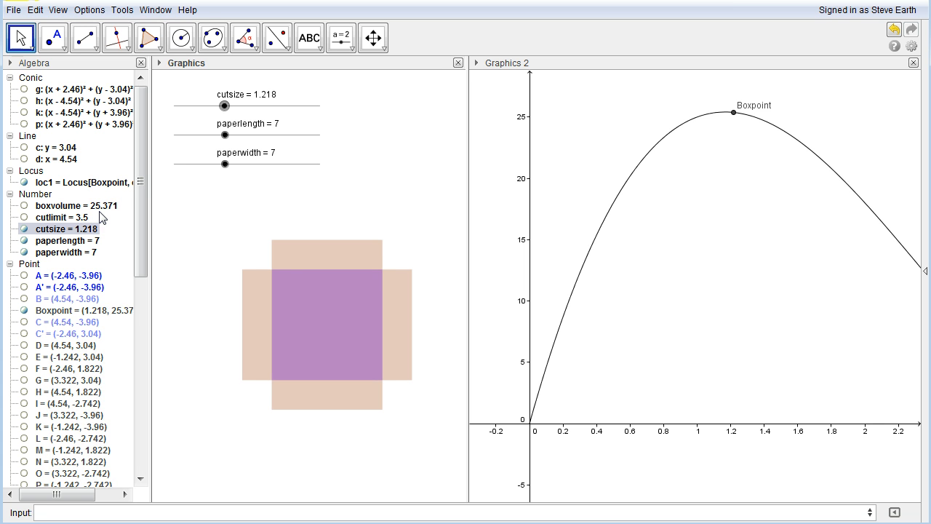
pyautogui.press('Left')
pyautogui.press('Left')
pyautogui.press('Left')
pyautogui.press('Left')
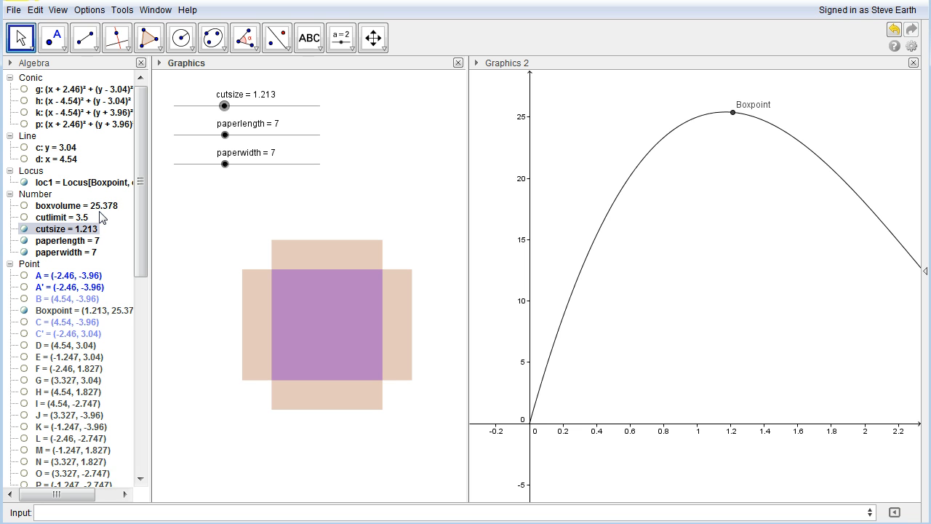
pyautogui.press('Left')
pyautogui.press('Left')
pyautogui.press('Left')
pyautogui.press('Left')
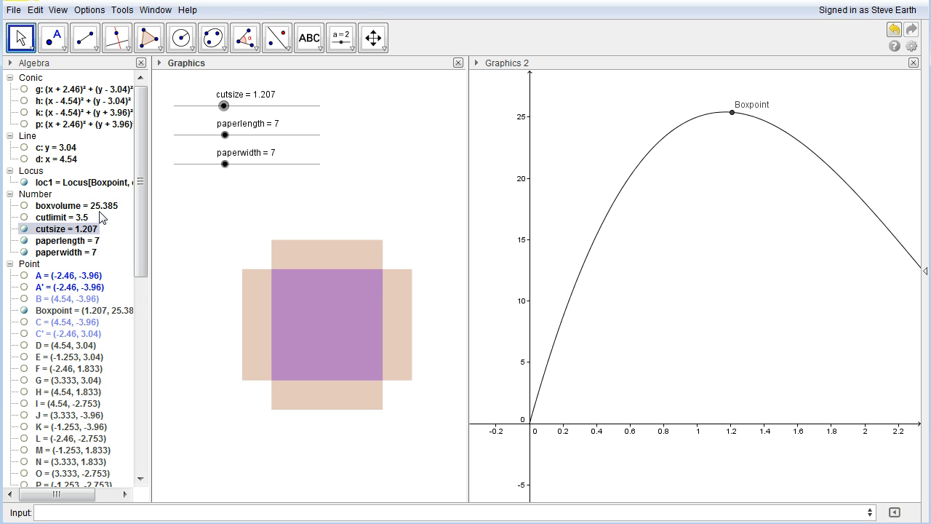
pyautogui.press('Left')
pyautogui.press('Left')
pyautogui.press('Left')
pyautogui.press('Left')
pyautogui.press('Left')
pyautogui.press('Left')
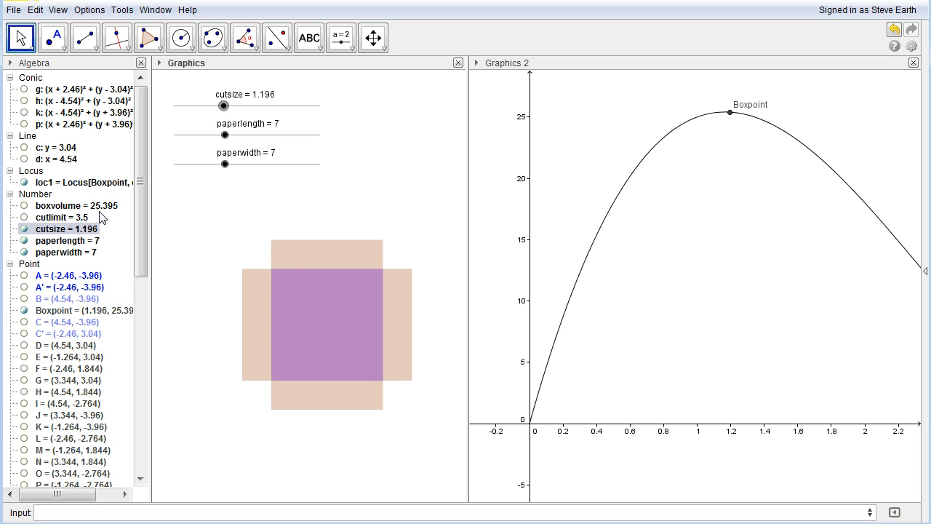
pyautogui.press('Left')
pyautogui.press('Left')
pyautogui.press('Left')
pyautogui.press('Left')
pyautogui.press('Left')
pyautogui.press('Left')
pyautogui.press('Left')
pyautogui.press('Left')
pyautogui.press('Left')
pyautogui.press('Left')
pyautogui.press('Left')
pyautogui.press('Left')
pyautogui.press('Left')
pyautogui.press('Left')
pyautogui.press('Left')
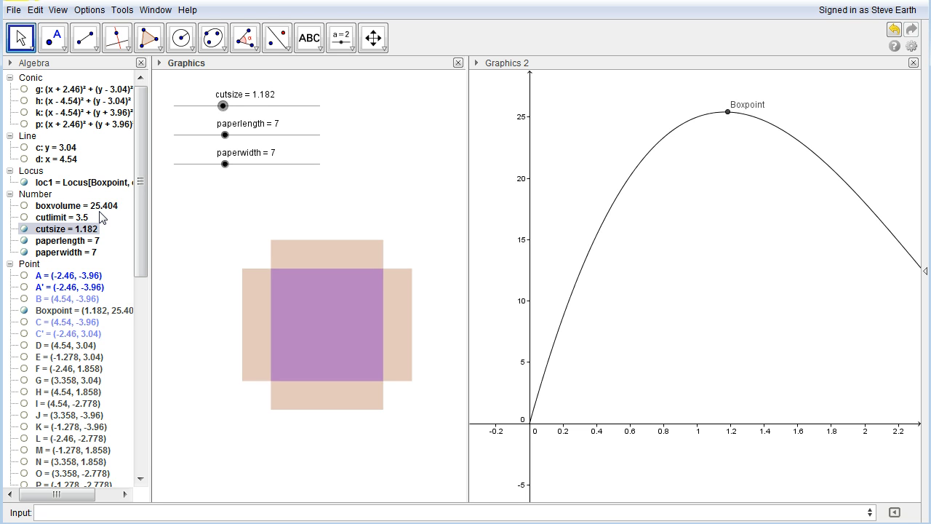
# Fine-tune cutsize around the curve's peak in 0.001 increments and settle on 1.166 to maximize boxvolume
pyautogui.press('Right')
pyautogui.press('Right')
pyautogui.press('Right')
pyautogui.press('Right')
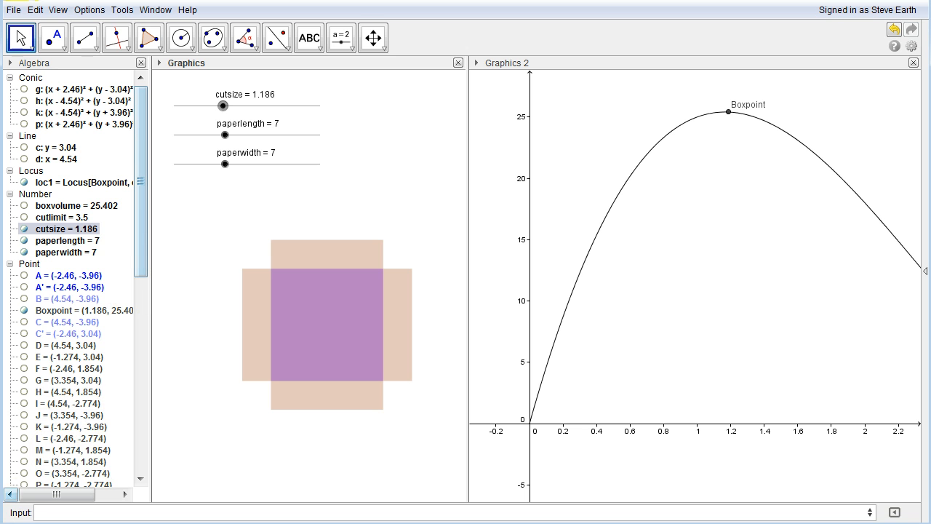
pyautogui.press('Left')
pyautogui.press('Left')
pyautogui.press('Left')
pyautogui.press('Left')
pyautogui.press('Left')
pyautogui.press('Left')
pyautogui.press('Left')
pyautogui.press('Left')
pyautogui.press('Left')
pyautogui.press('Left')
pyautogui.press('Left')
pyautogui.press('Left')
pyautogui.press('Left')
pyautogui.press('Left')
pyautogui.press('Left')
pyautogui.press('Left')
pyautogui.press('Left')
pyautogui.press('Left')
pyautogui.press('Left')
pyautogui.press('Left')
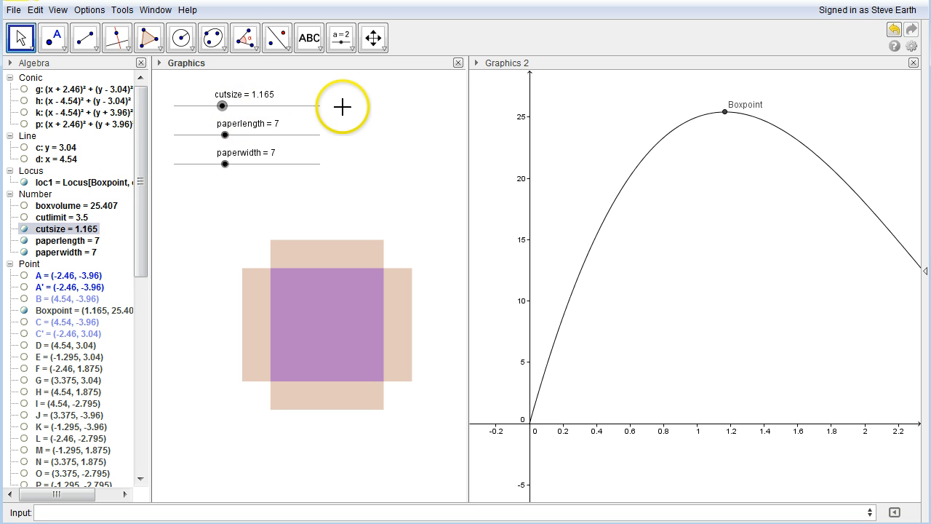
pyautogui.press('Right')
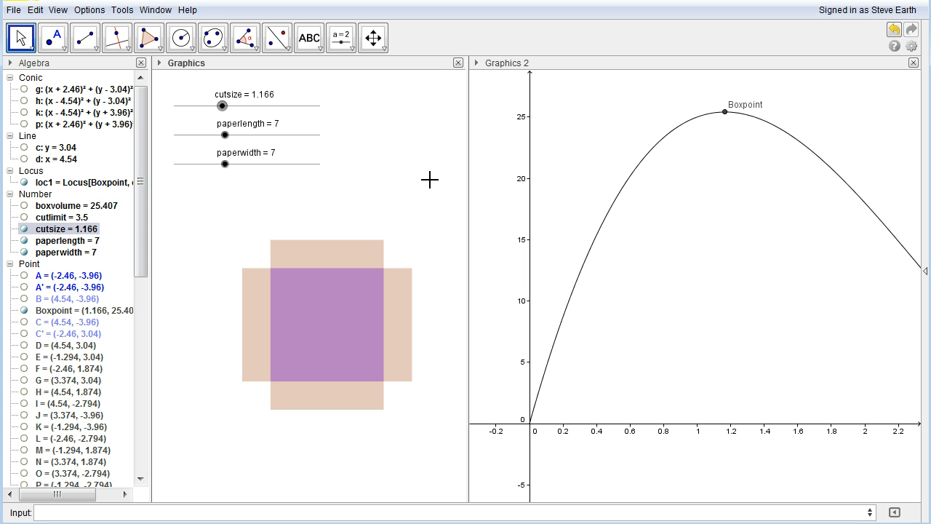
pyautogui.click(110, 207)
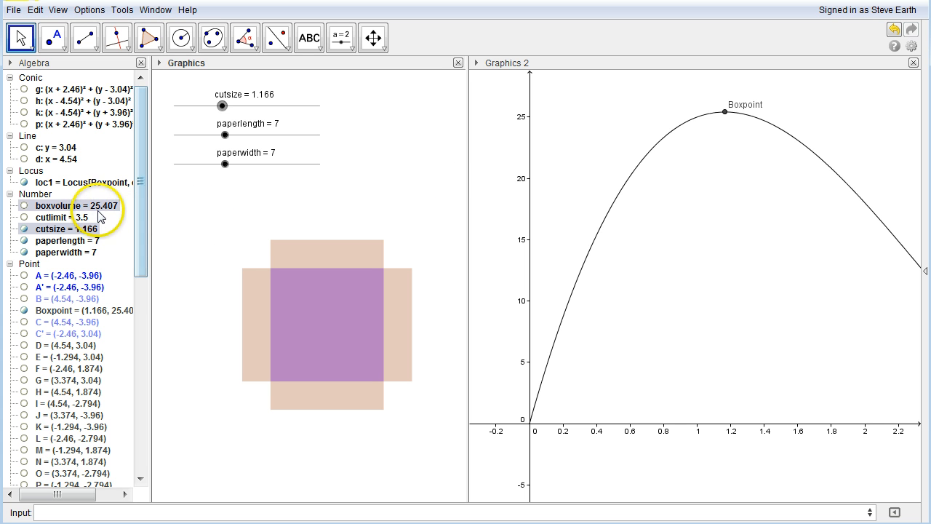
pyautogui.click(201, 208)
pyautogui.click(724, 114)
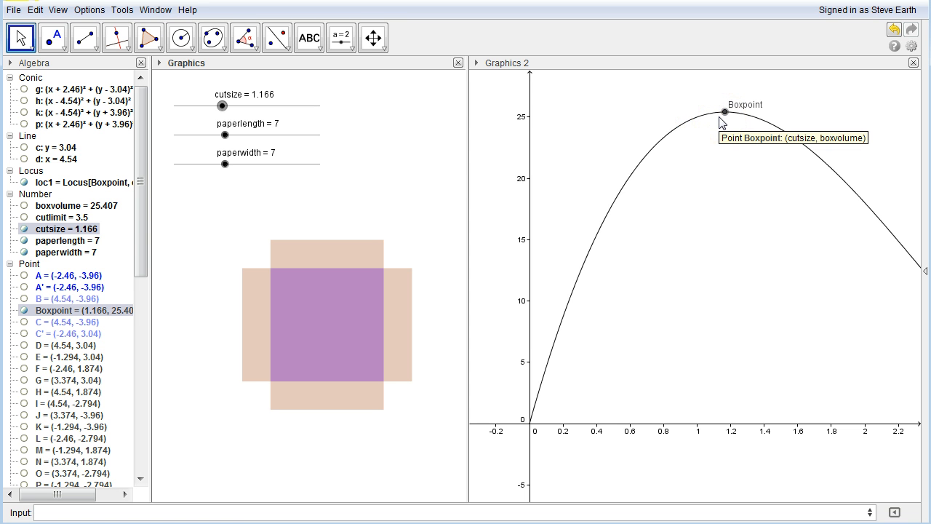
pyautogui.click(629, 227)
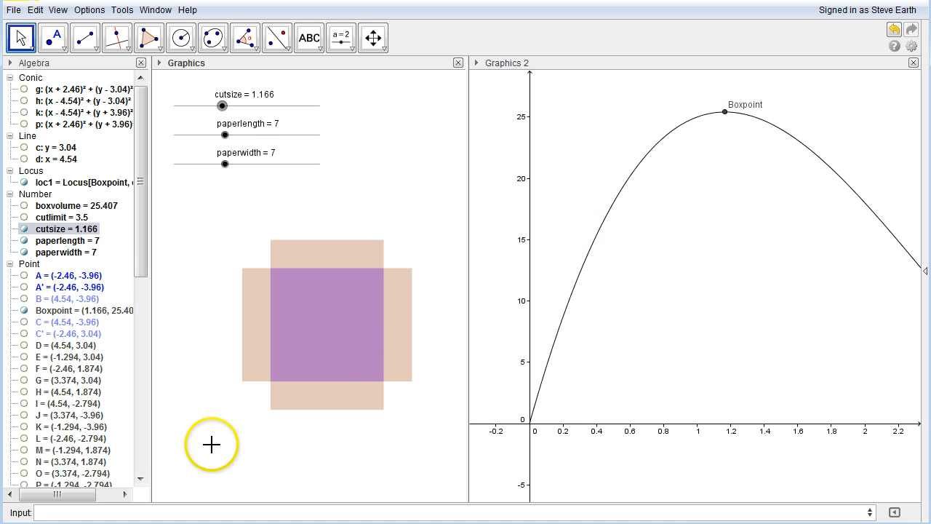
pyautogui.click(545, 358)
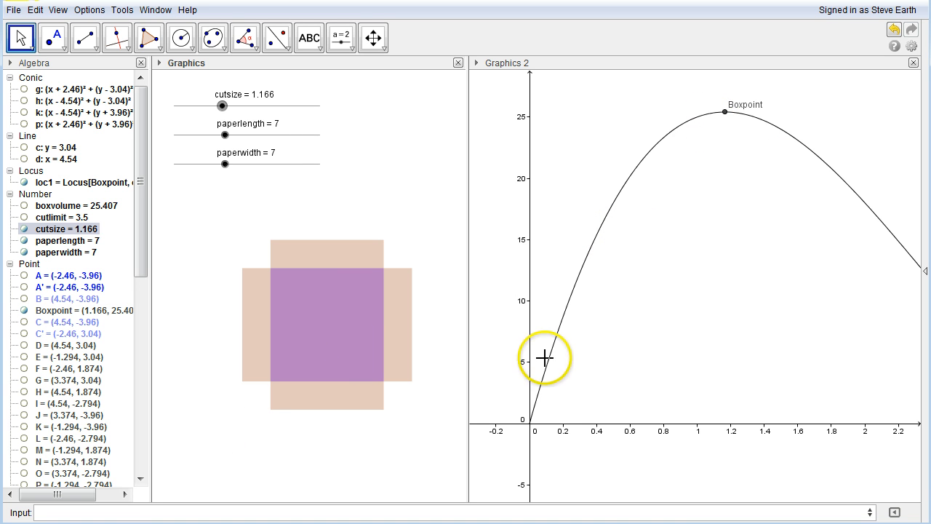
pyautogui.click(679, 336)
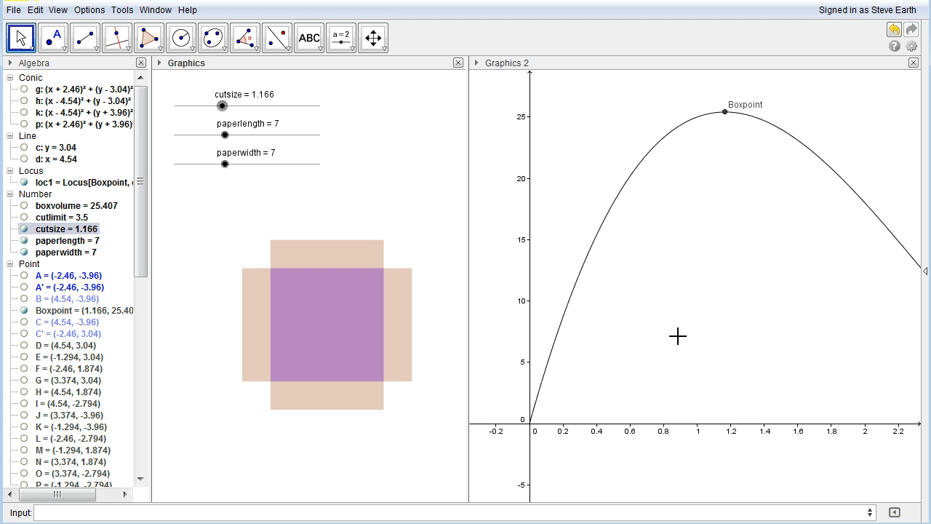